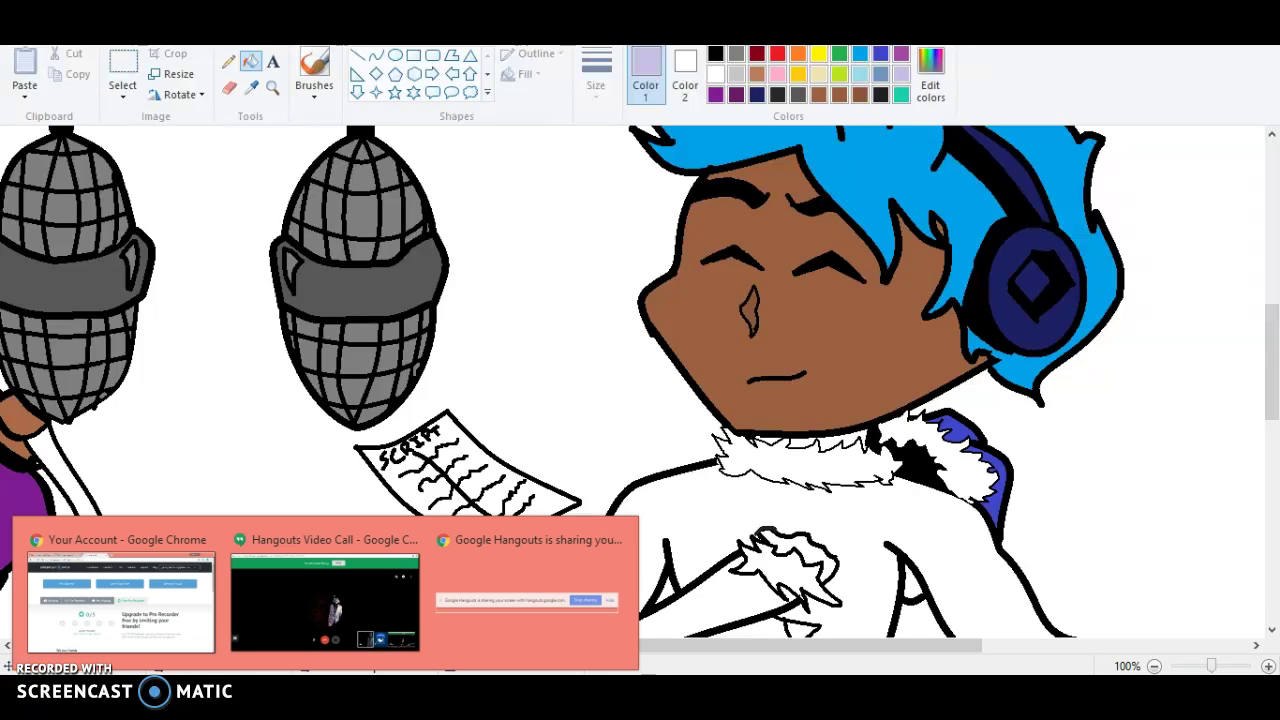
Check the Hangouts video call window, and return to the drawing in Paint.
click(326, 594)
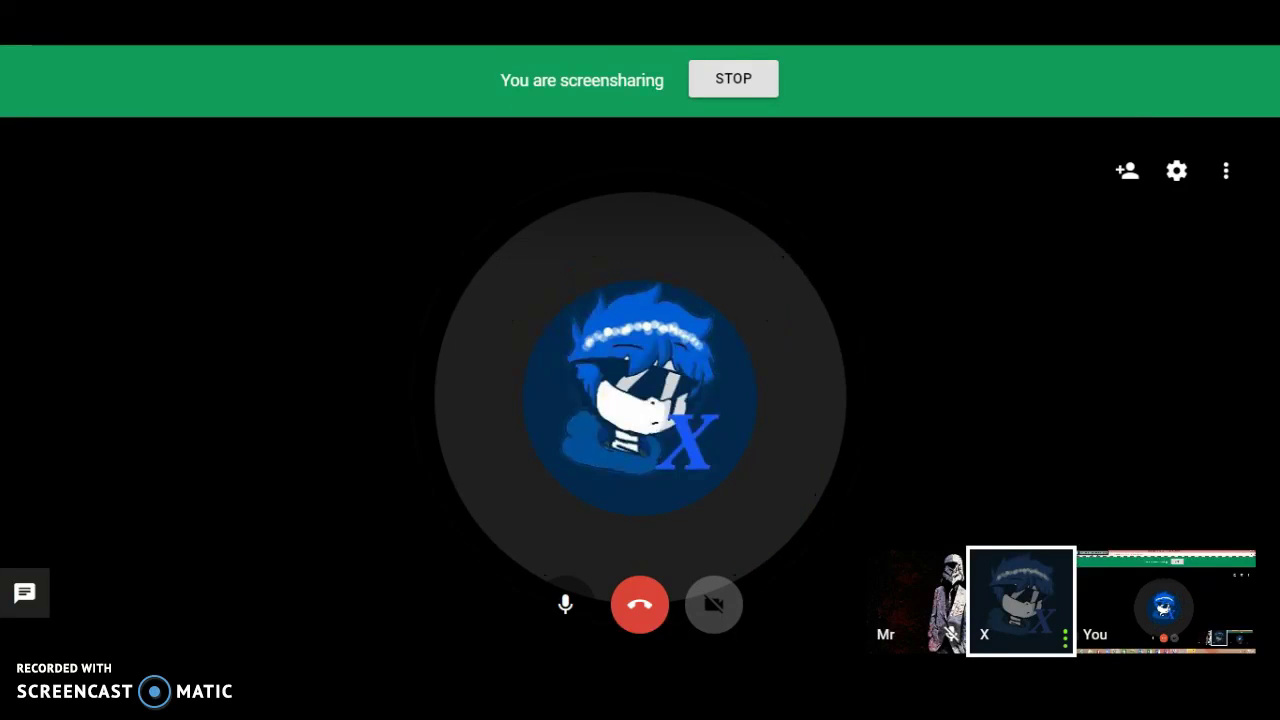
mouse_move(1279, 719)
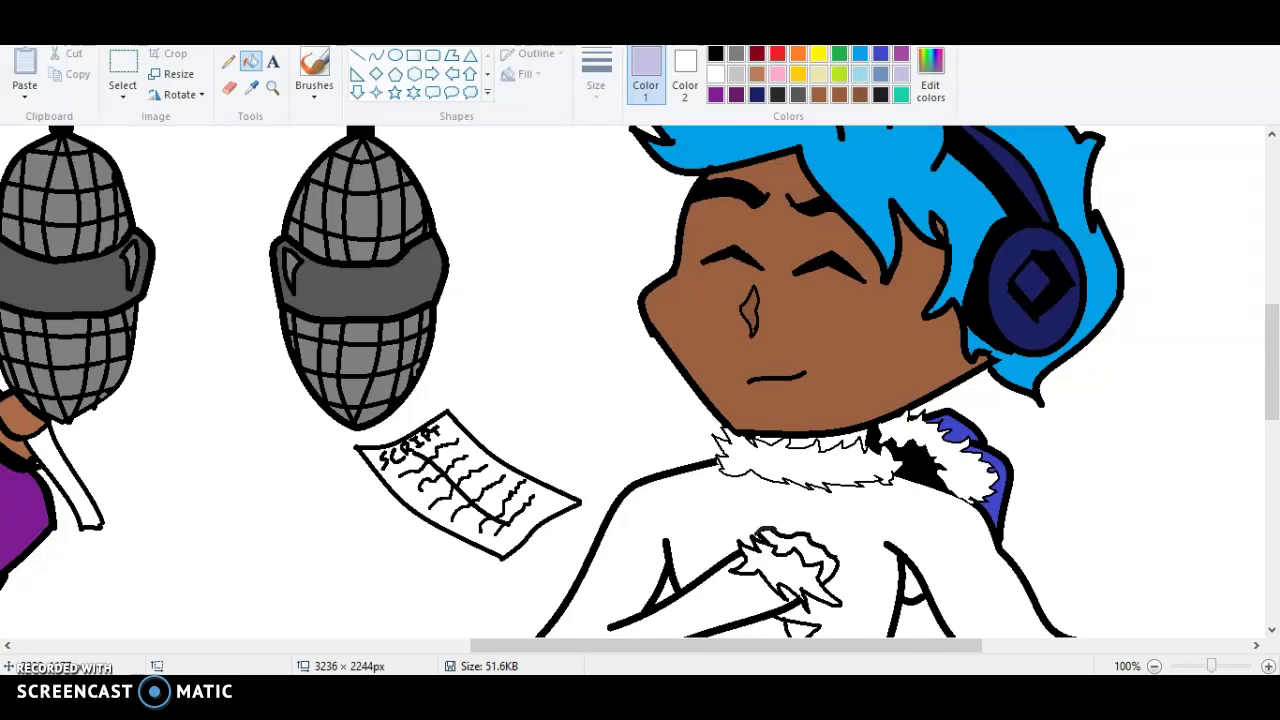
Fill the blue-haired character's jacket body, sleeves and the enclosed parts of its chest lettering with indigo.
scroll(640, 380, down, 10)
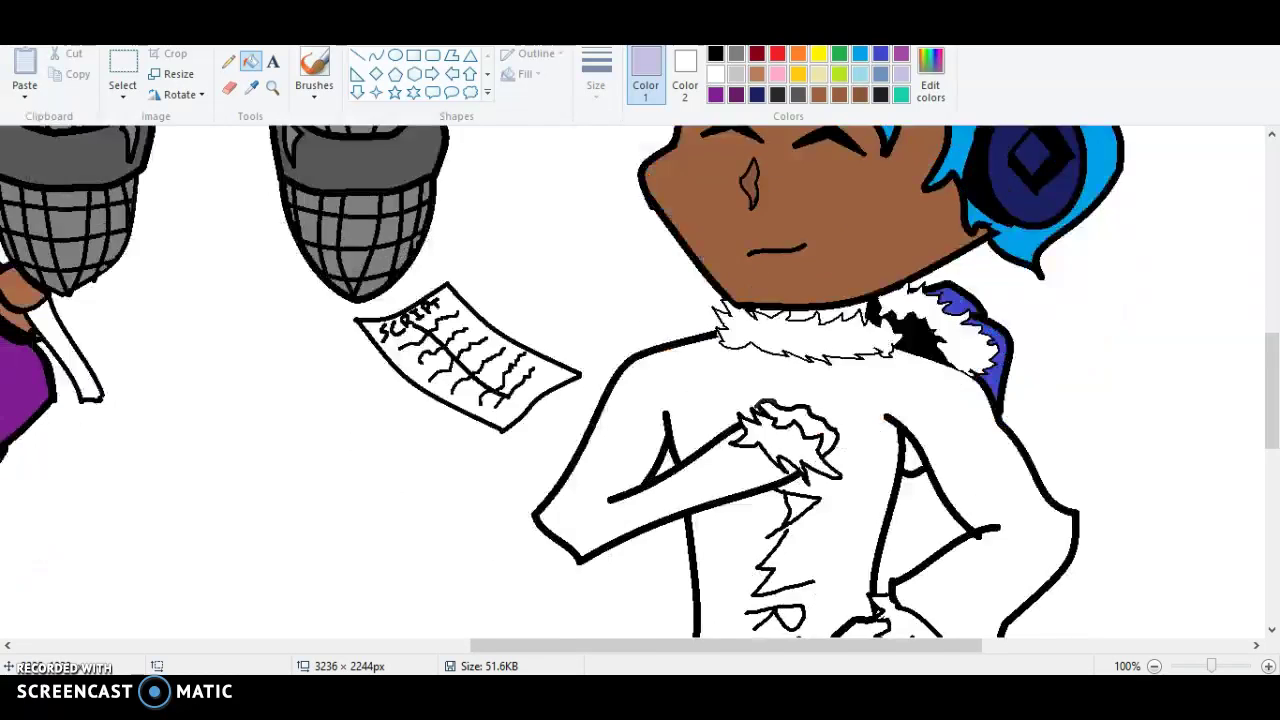
scroll(640, 380, up, 3)
scroll(640, 380, up, 10)
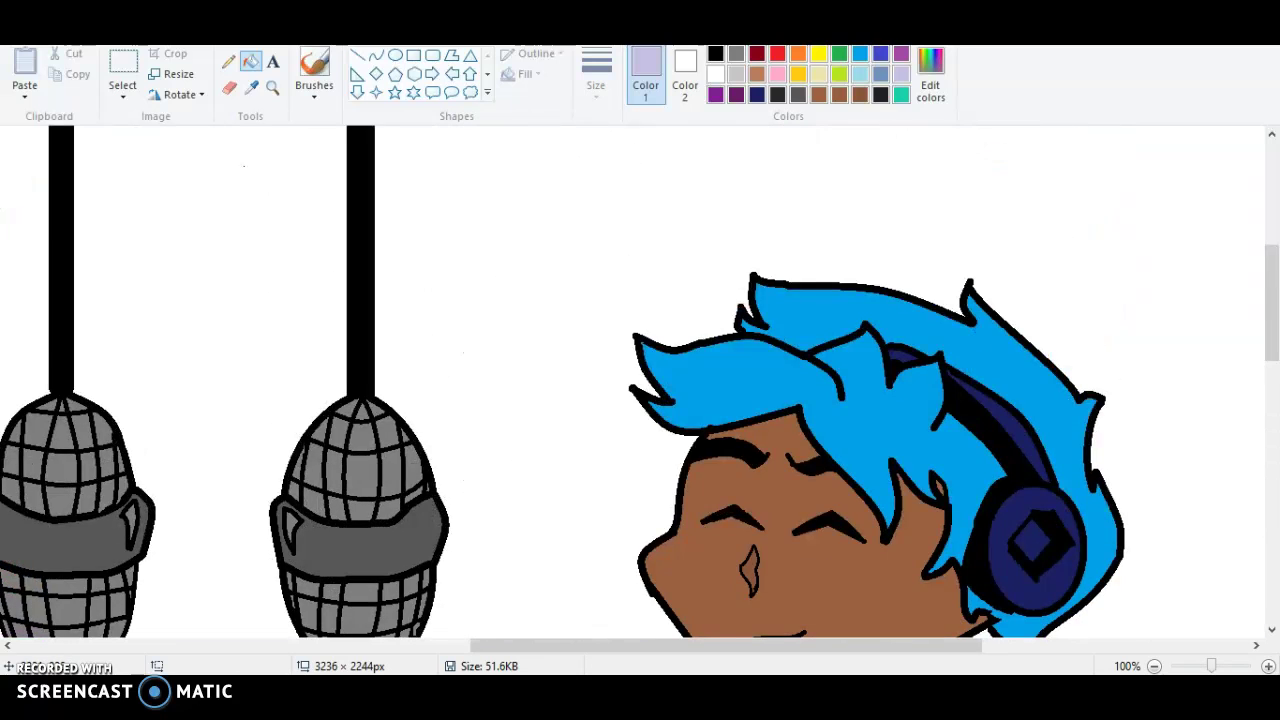
scroll(640, 380, down, 3)
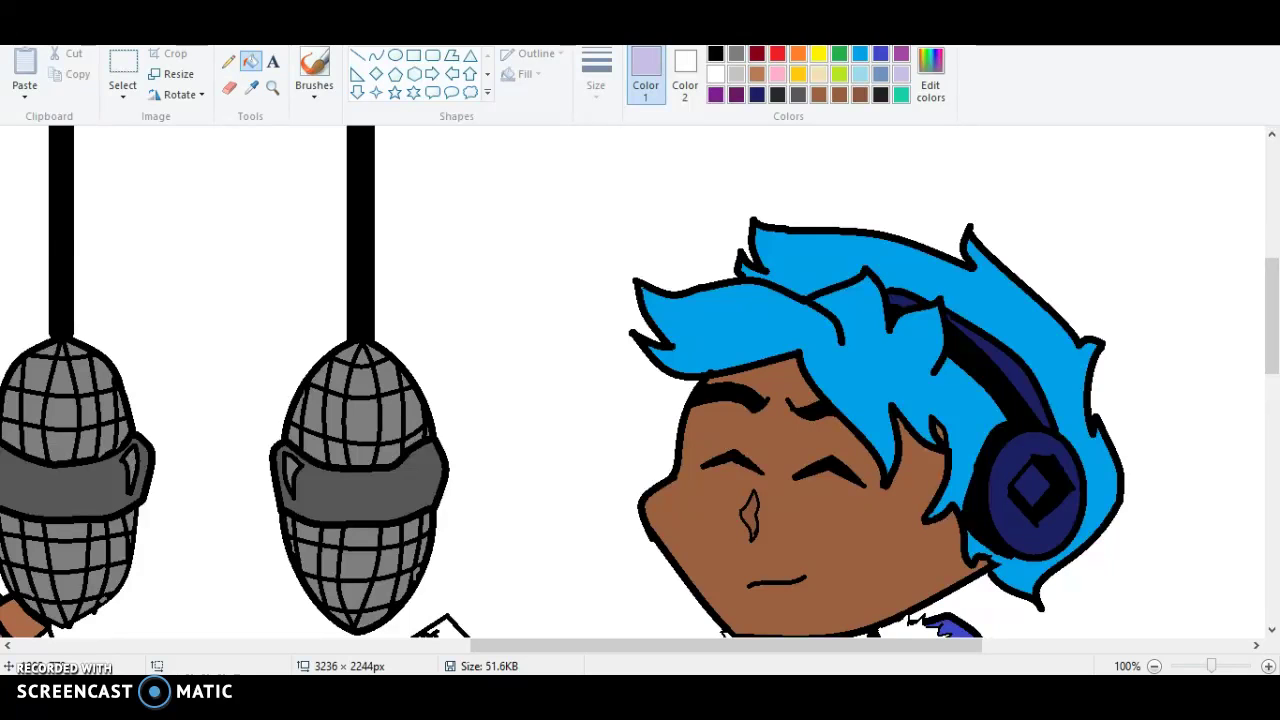
scroll(640, 381, down, 10)
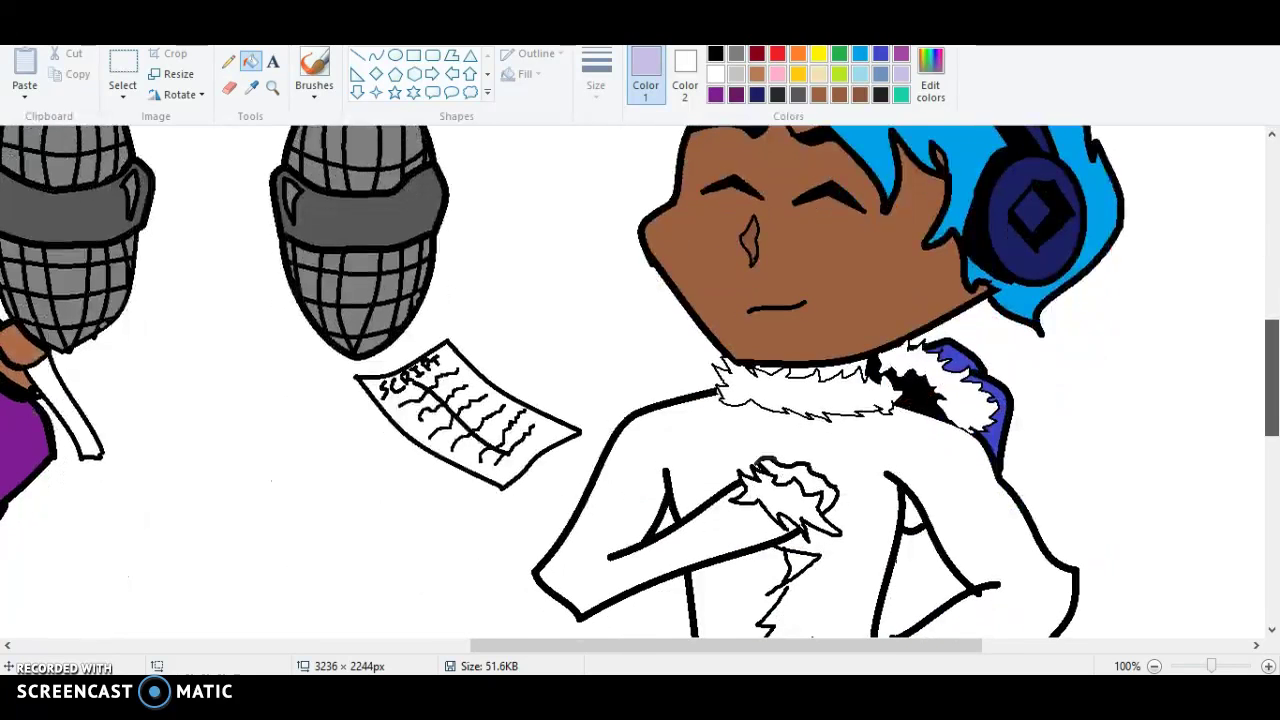
scroll(640, 381, down, 2)
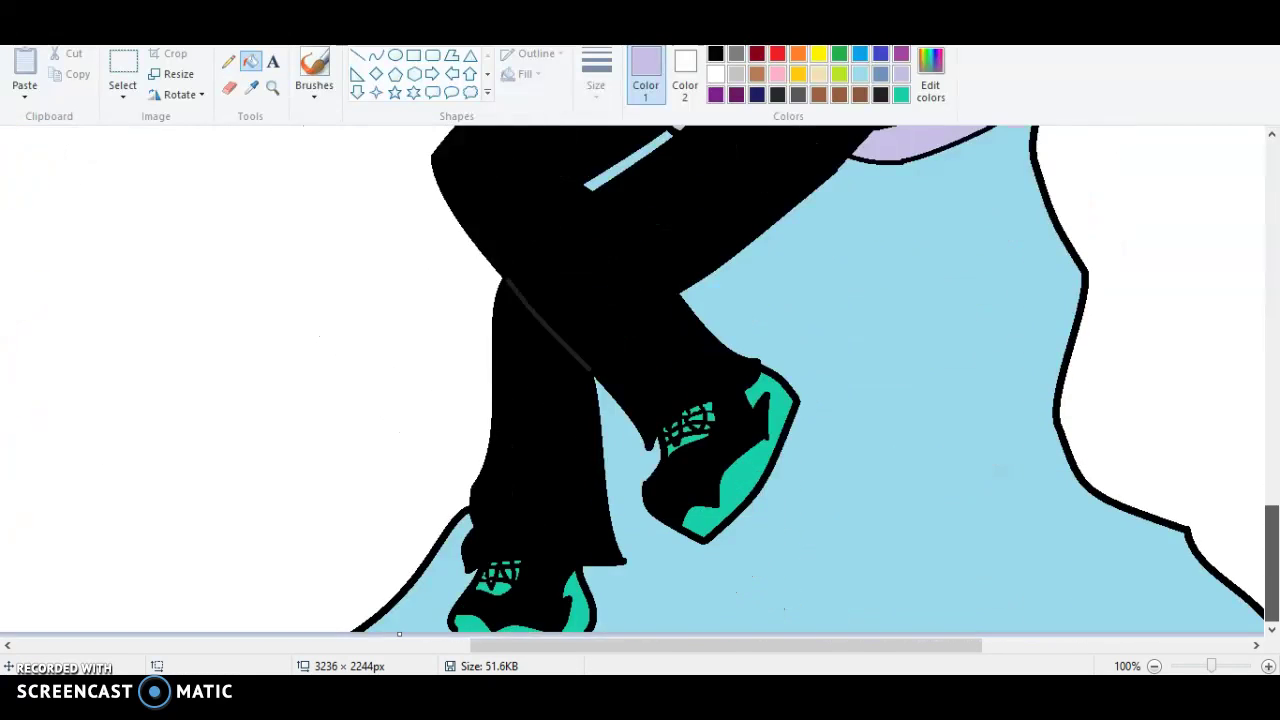
scroll(640, 381, up, 7)
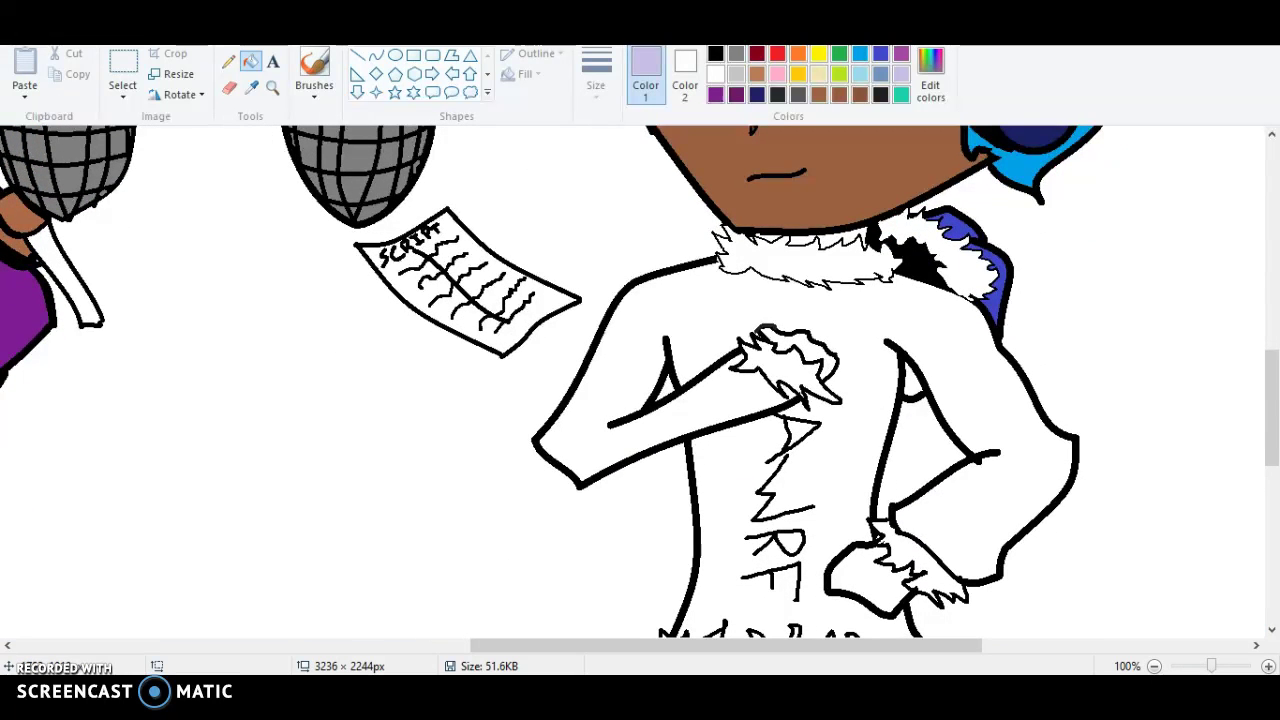
click(880, 54)
click(850, 322)
click(912, 380)
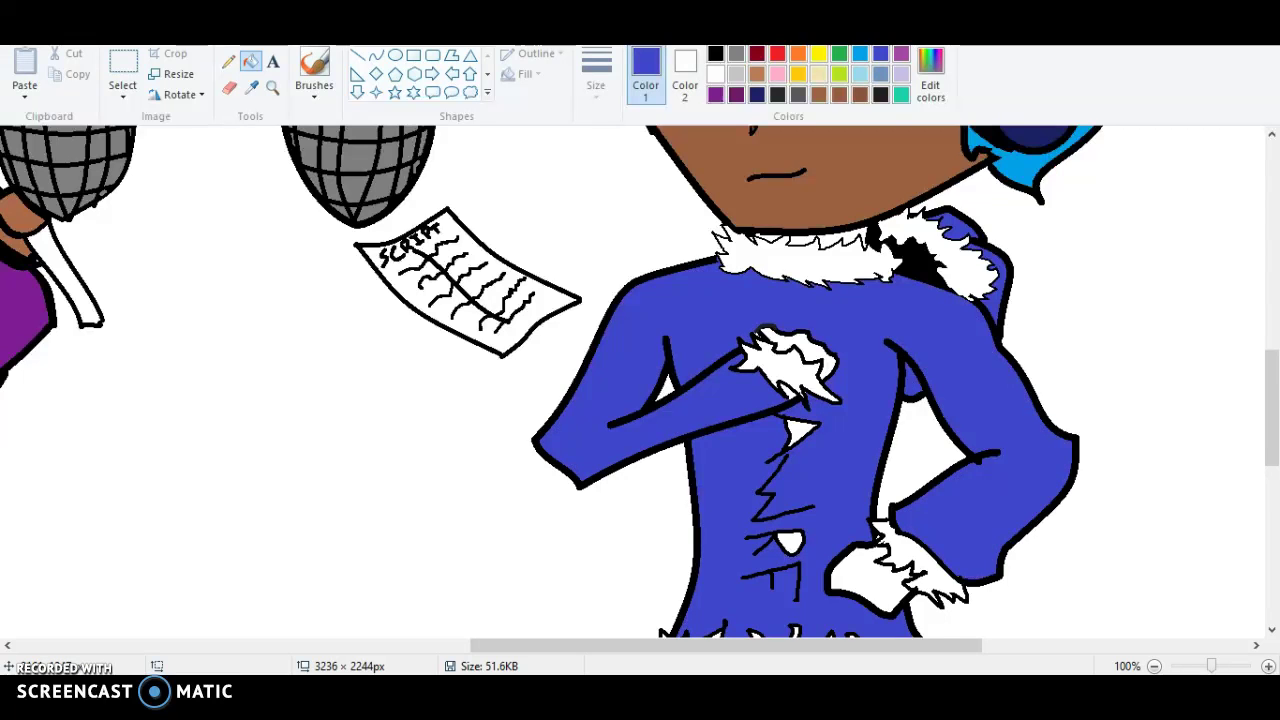
click(800, 432)
click(790, 543)
scroll(767, 381, down, 5)
scroll(767, 381, up, 5)
Enlarge the view to 200% and examine the jacket, fur collar and raised arm's cuff for unfilled areas.
click(1268, 666)
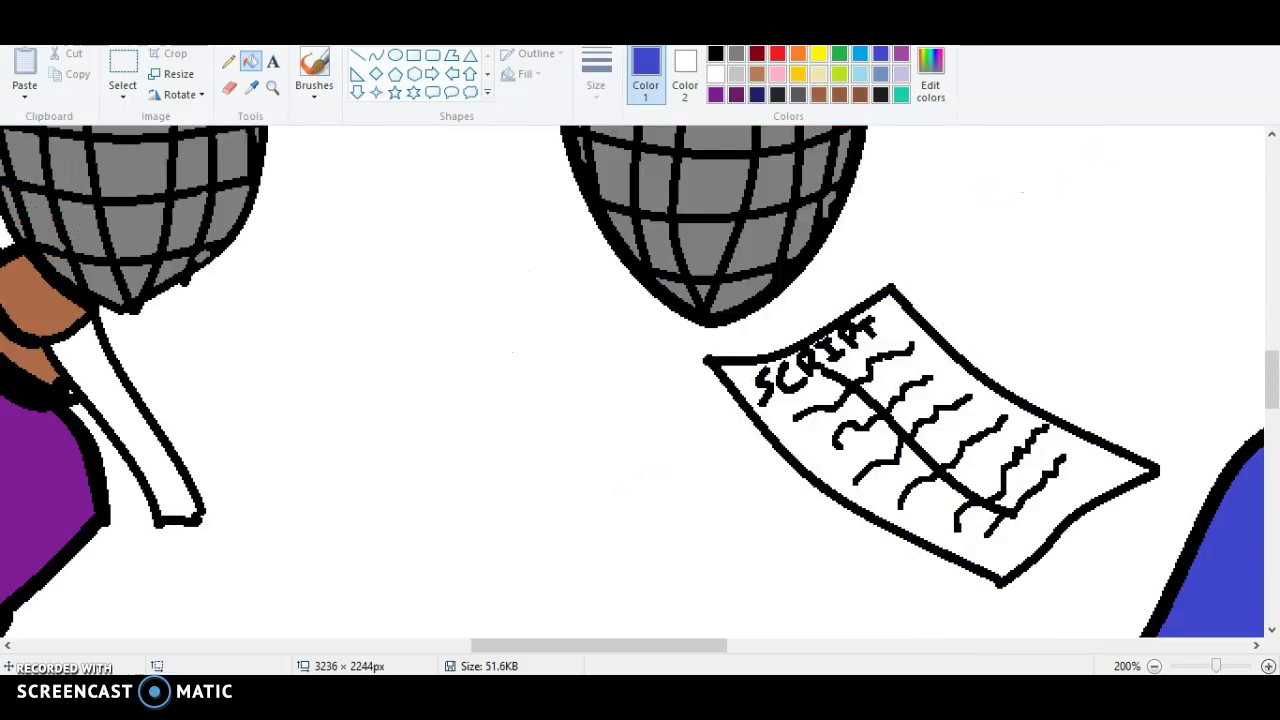
drag(620, 646, 866, 646)
scroll(640, 380, left, 10)
scroll(640, 380, down, 3)
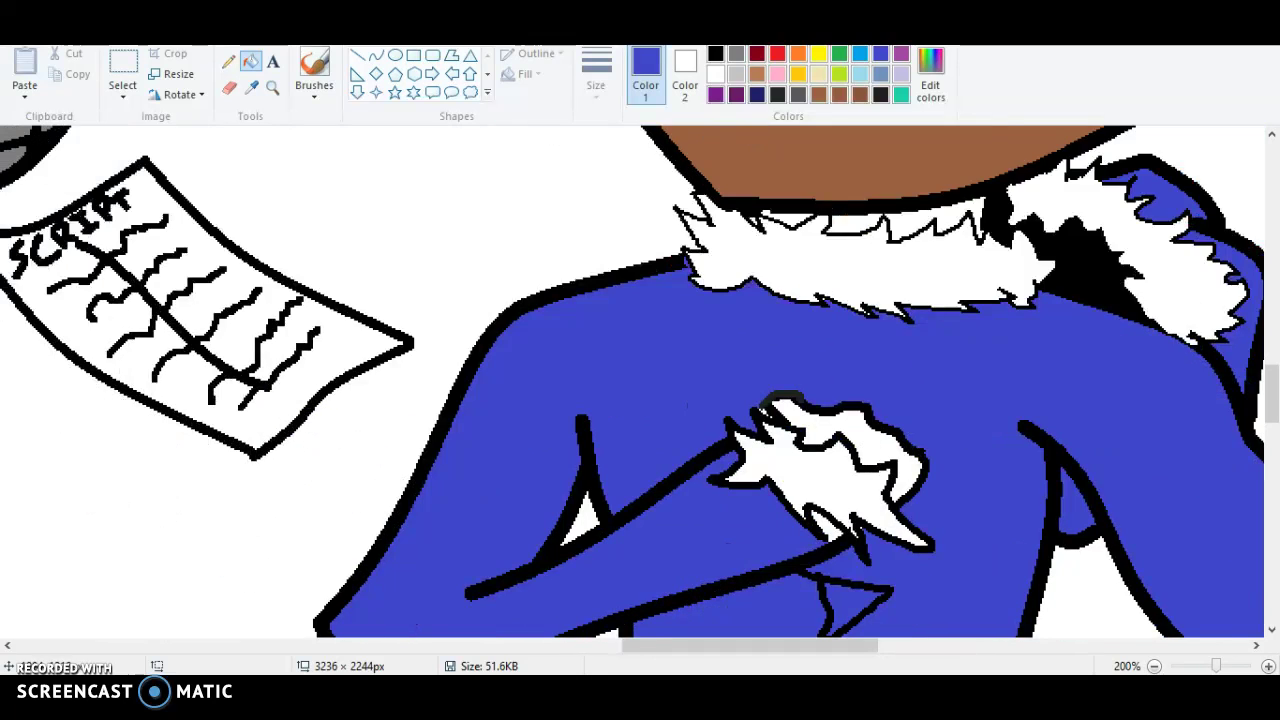
click(229, 62)
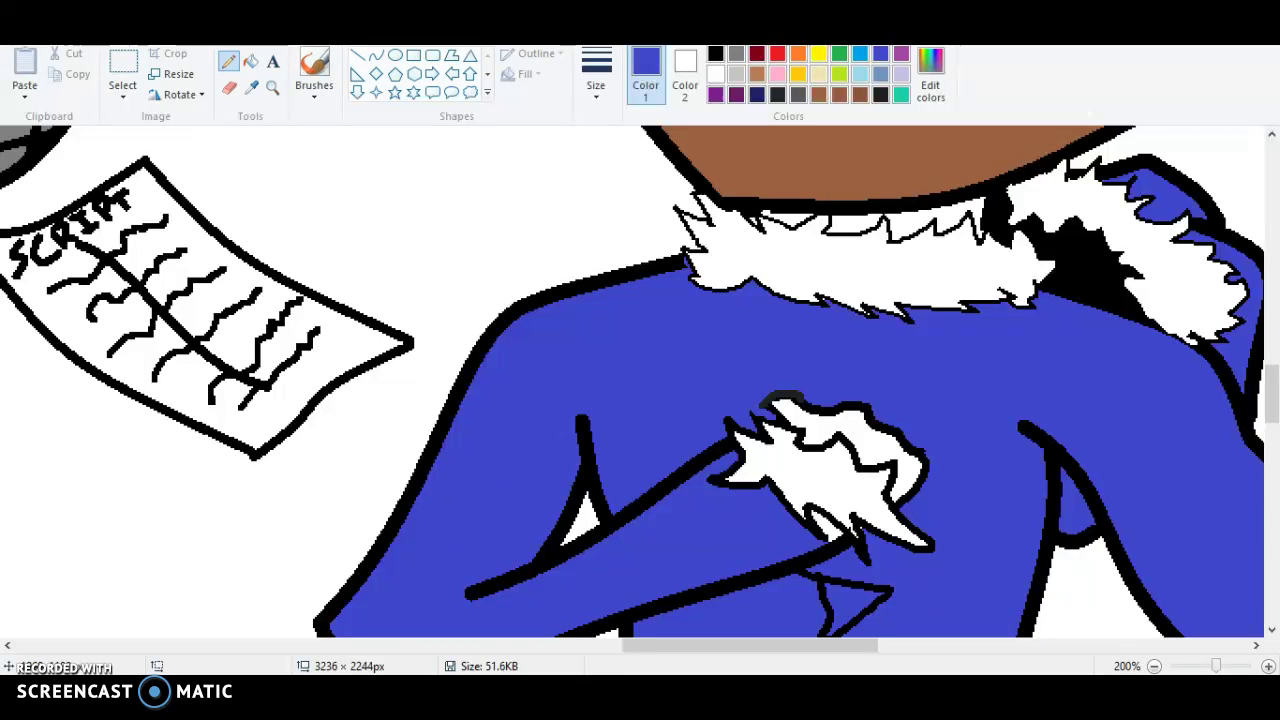
scroll(640, 380, down, 2)
scroll(640, 380, up, 3)
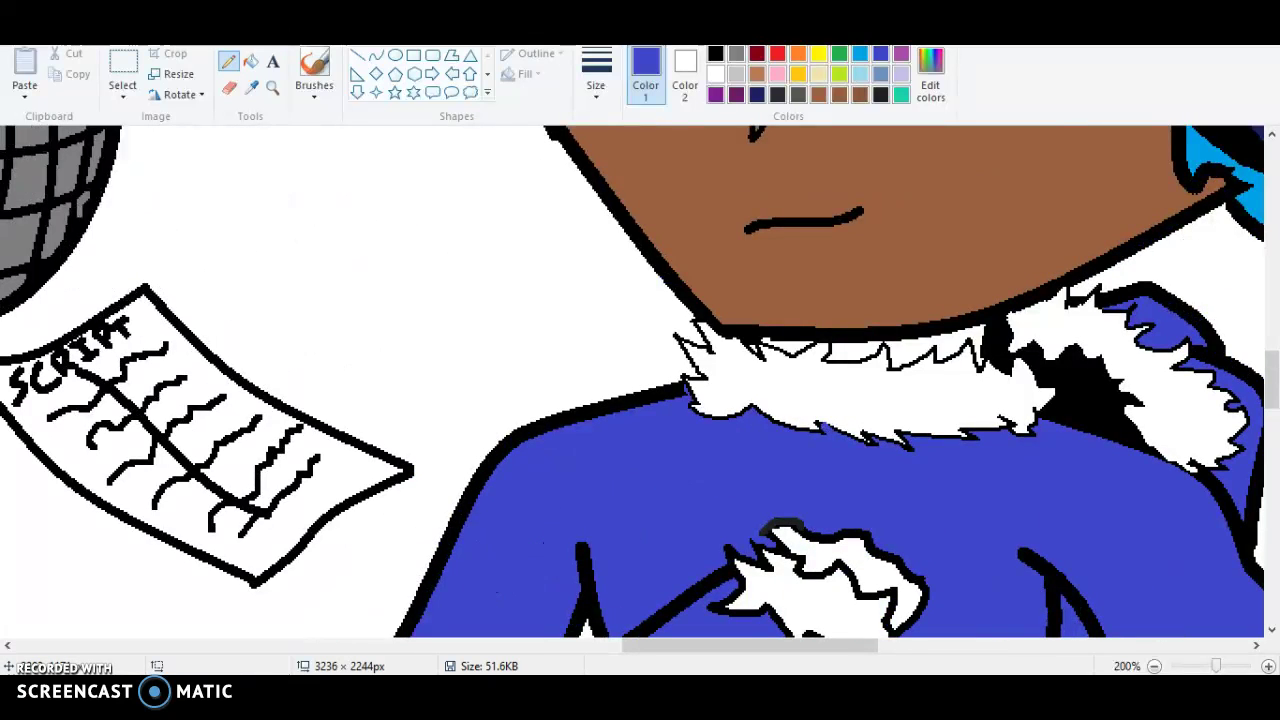
scroll(640, 380, down, 10)
scroll(640, 380, up, 3)
scroll(640, 380, down, 3)
scroll(640, 380, up, 8)
scroll(640, 380, up, 1)
scroll(640, 380, down, 1)
Fill the white neck areas between the character's chin and fur collar with the darker custom brown.
click(840, 94)
click(860, 94)
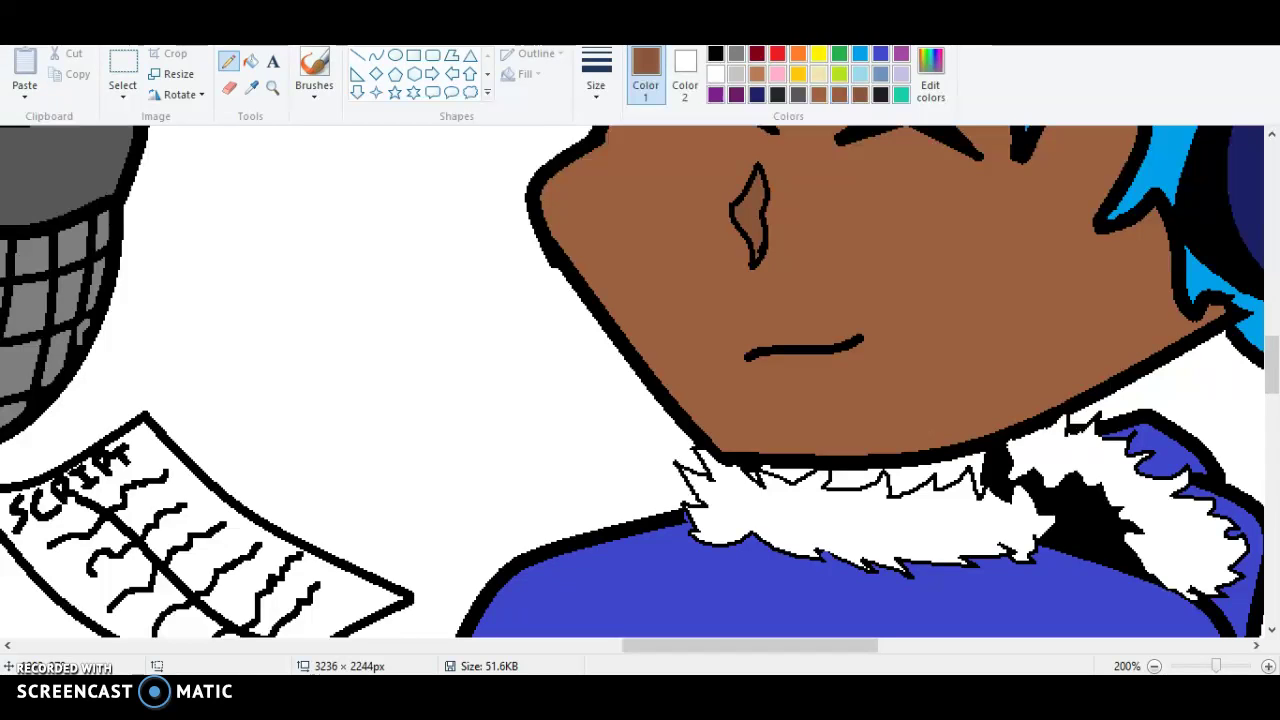
click(250, 61)
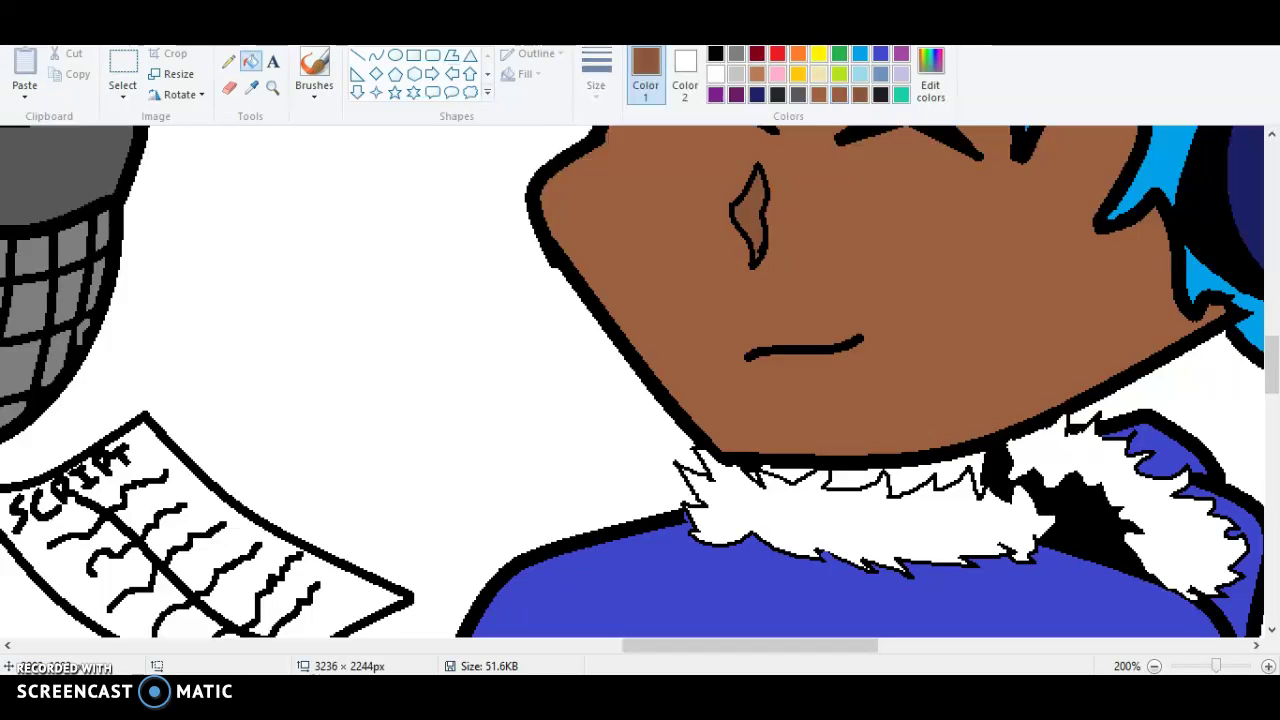
click(952, 471)
click(854, 479)
click(787, 473)
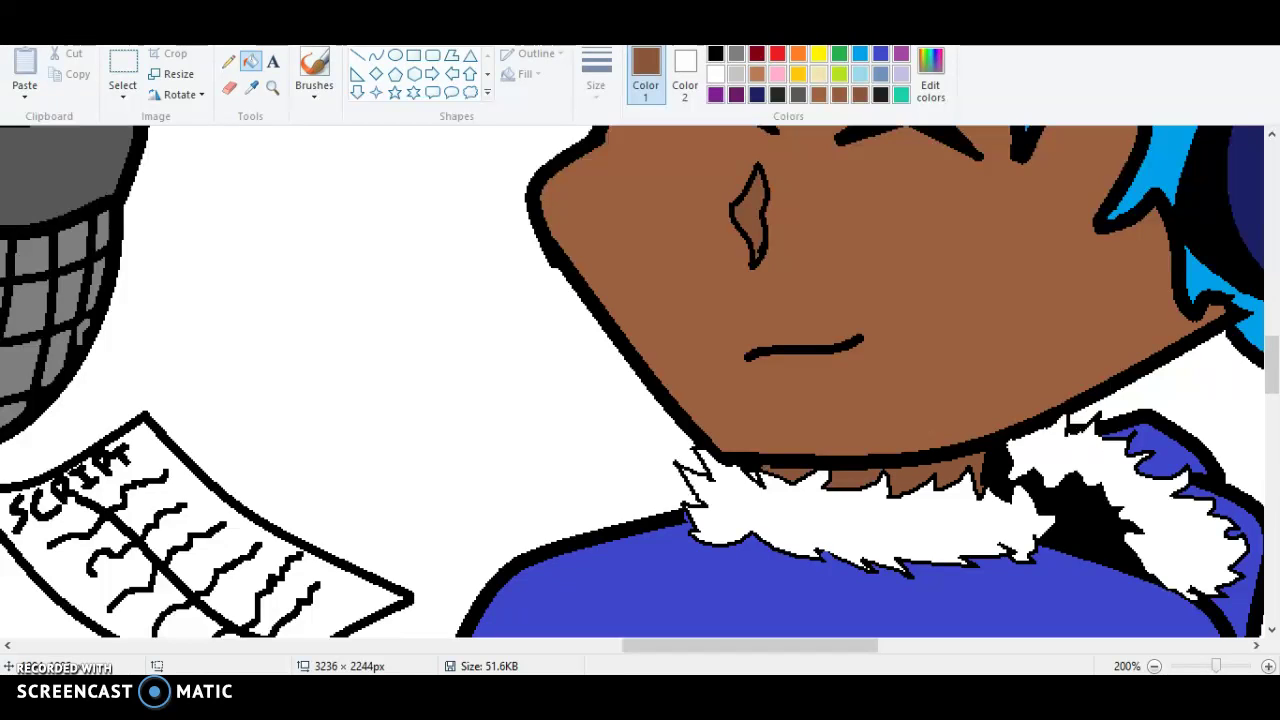
Fill the small white gap at the lower edge of the raised arm's fur cuff with indigo.
scroll(640, 380, up, 3)
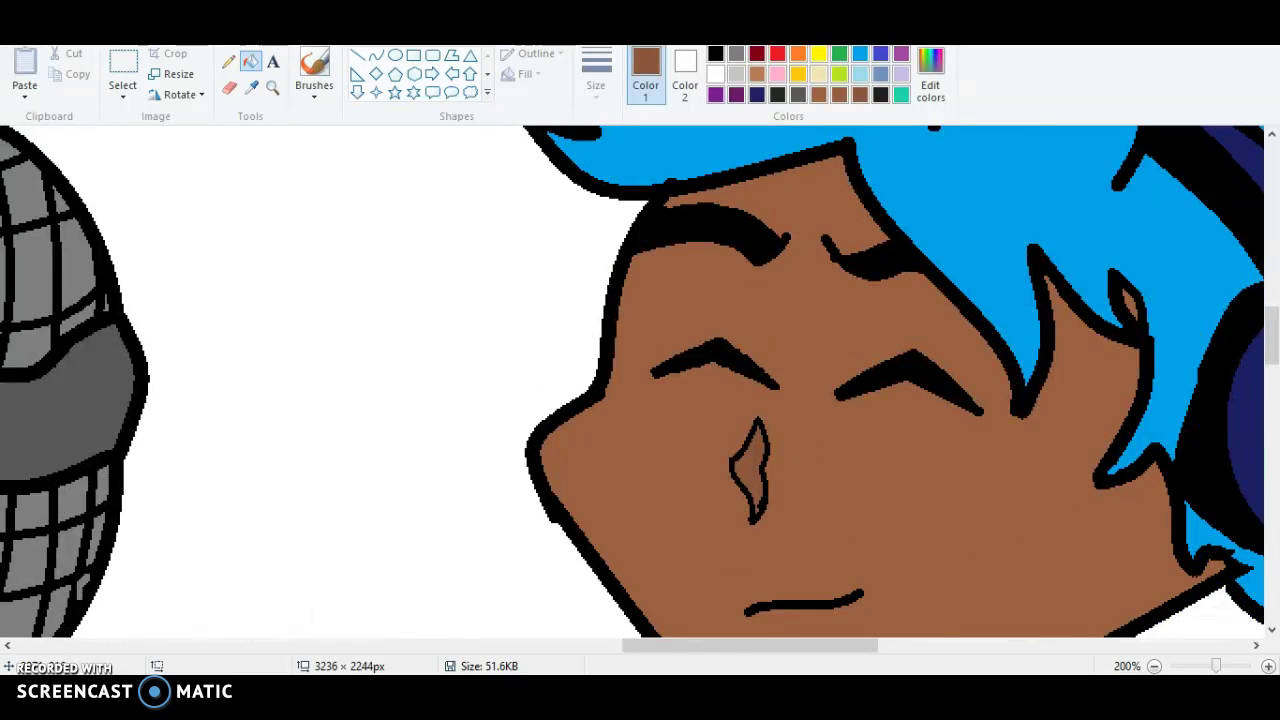
scroll(640, 380, up, 3)
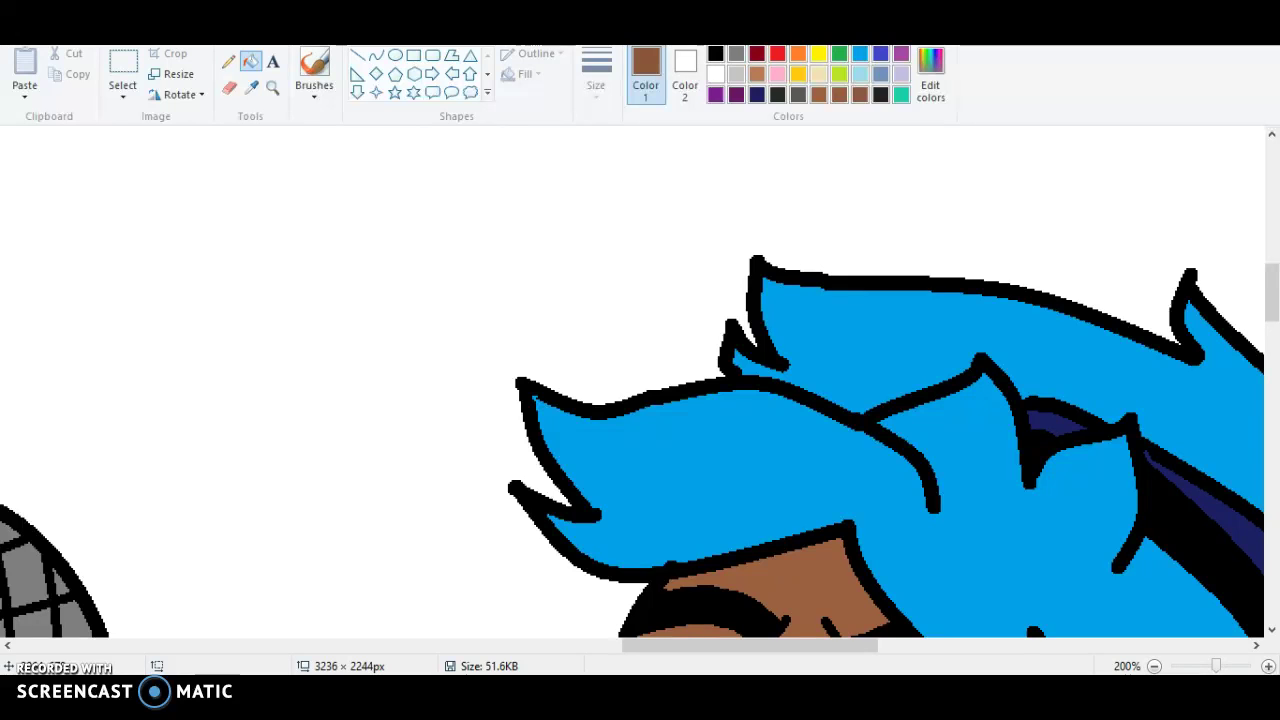
scroll(640, 380, down, 10)
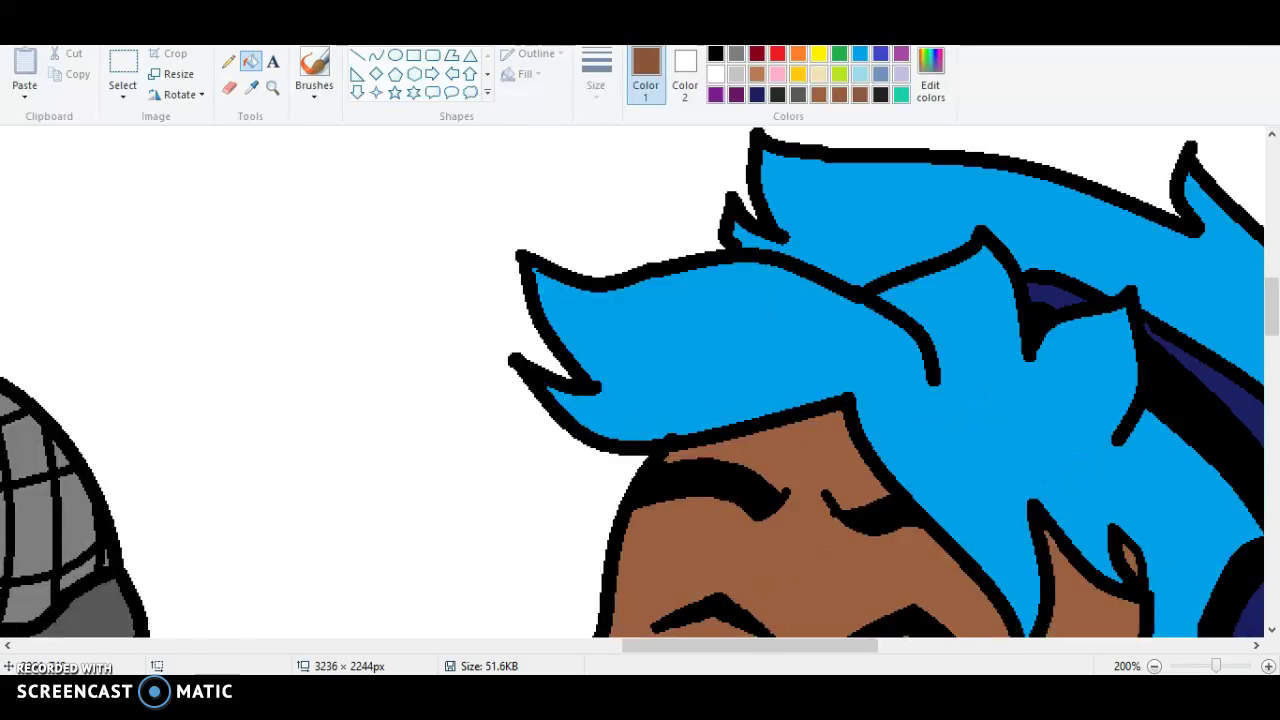
scroll(640, 380, down, 4)
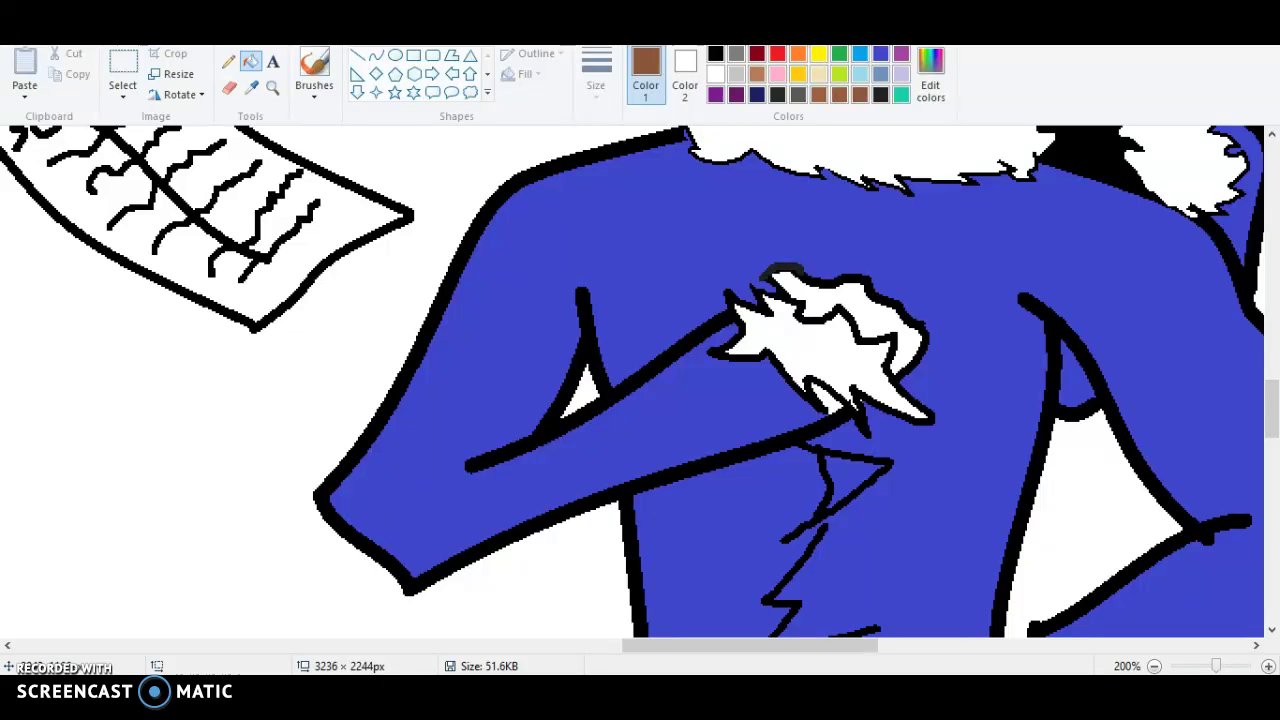
click(881, 54)
click(824, 397)
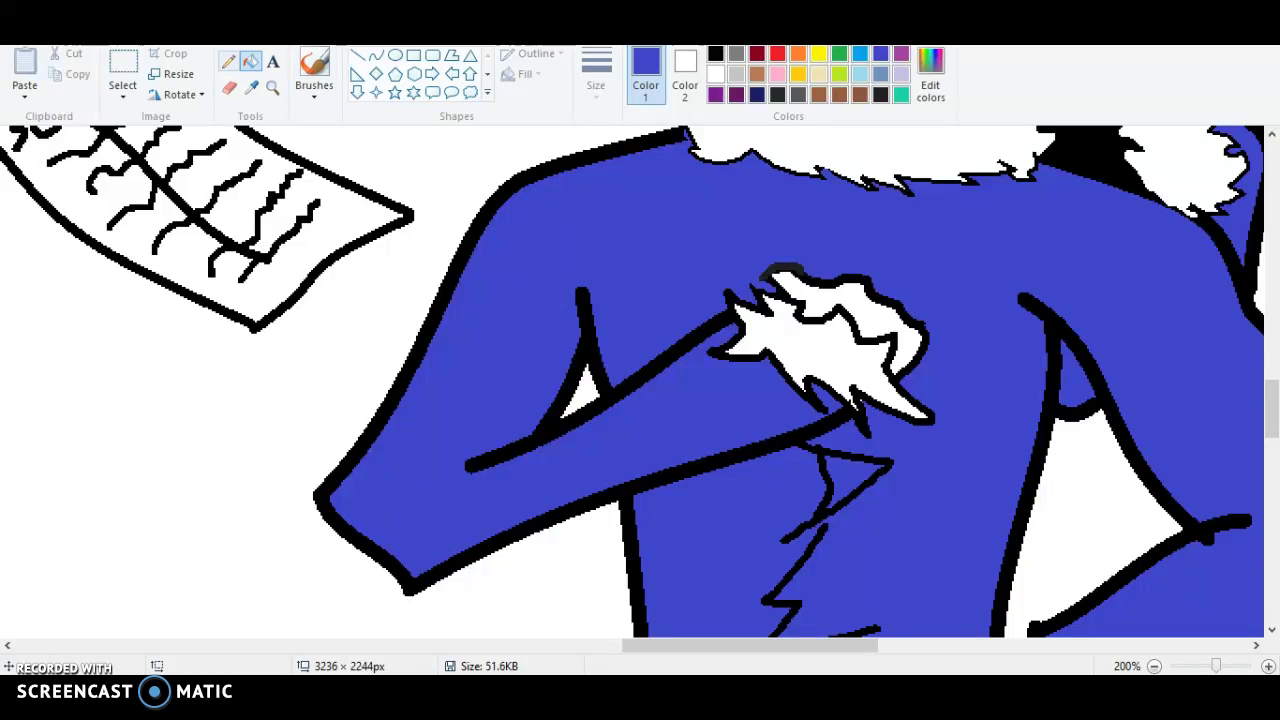
Retouch the raised arm's cuff outline in black with the Pencil, and trim the outer side of its upper edge with indigo.
click(228, 61)
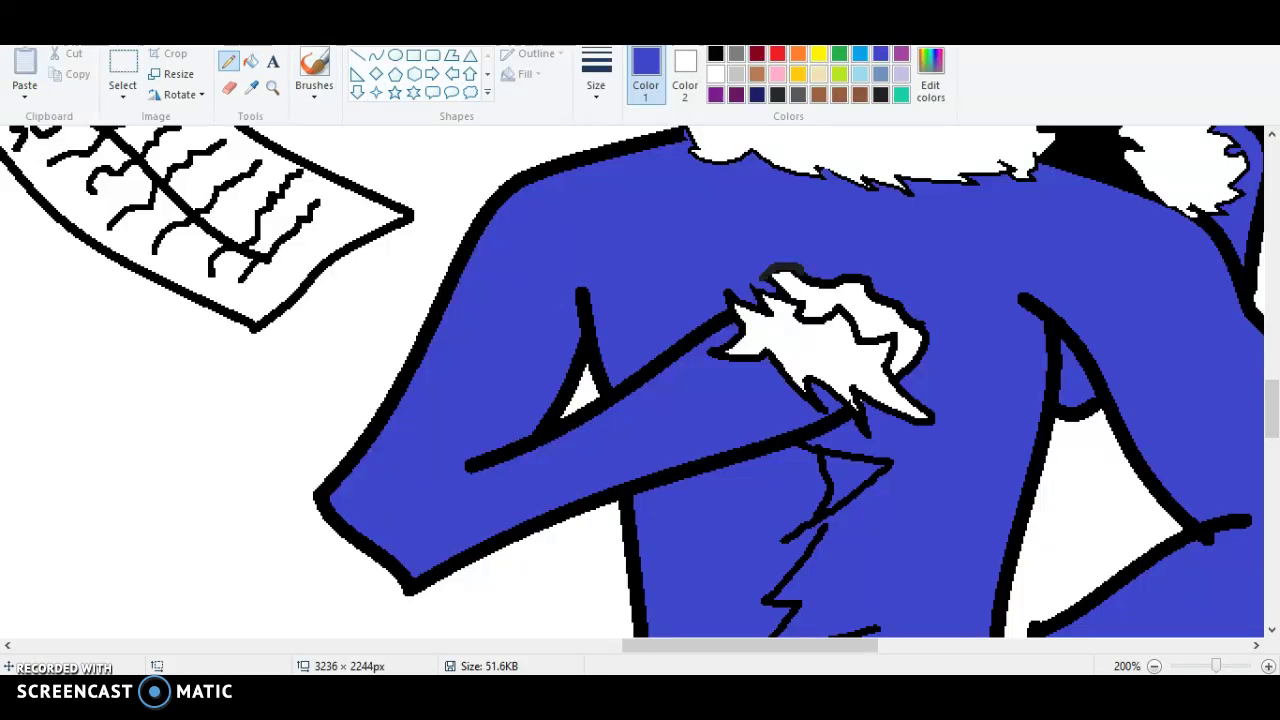
click(716, 54)
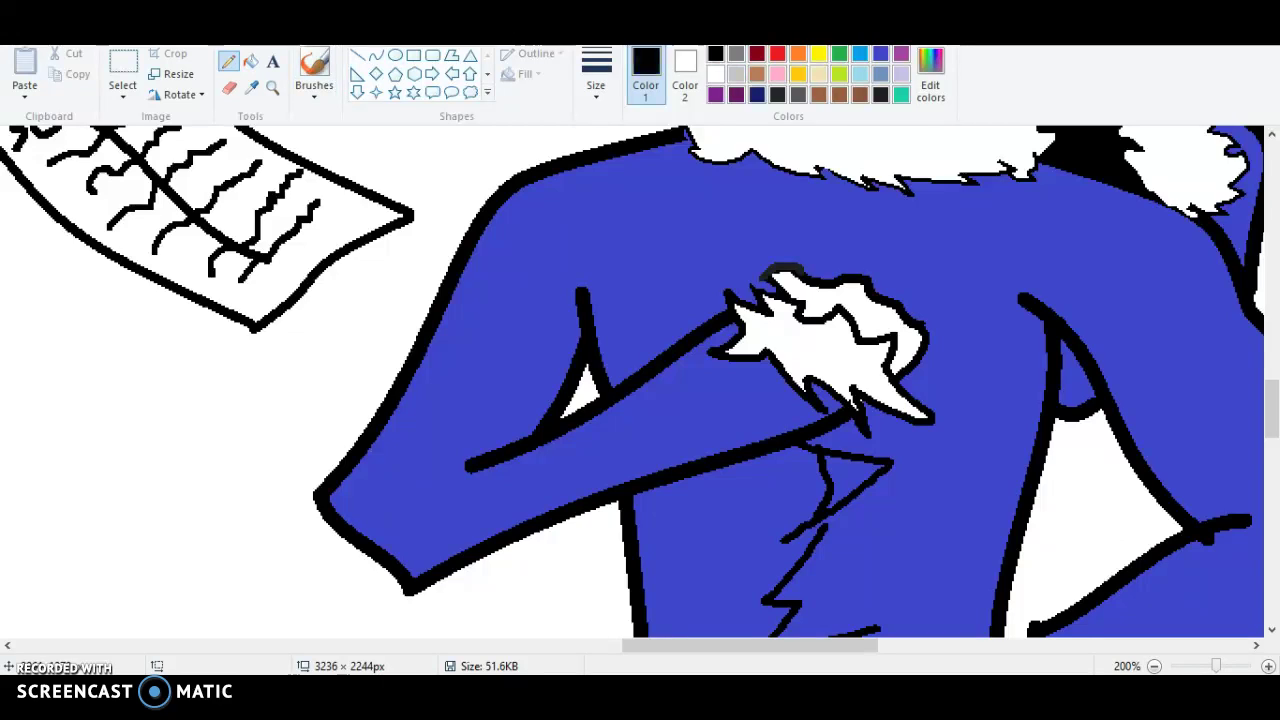
click(869, 409)
click(715, 74)
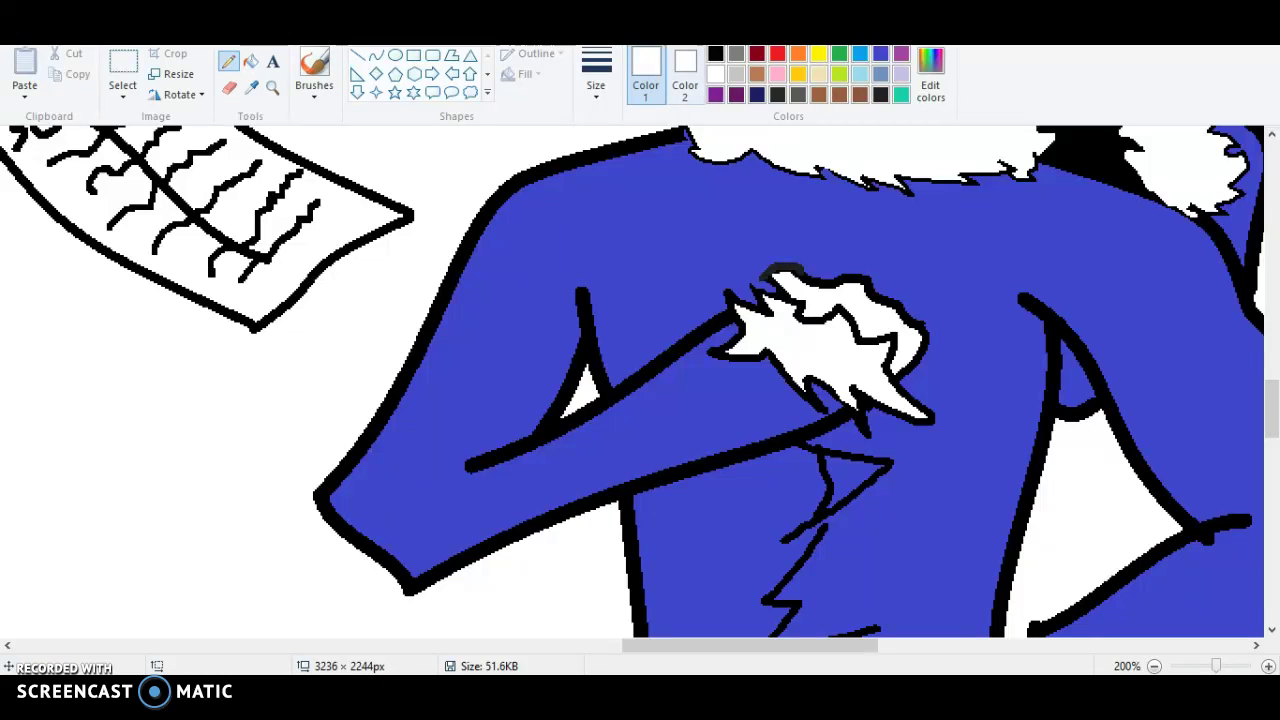
click(715, 54)
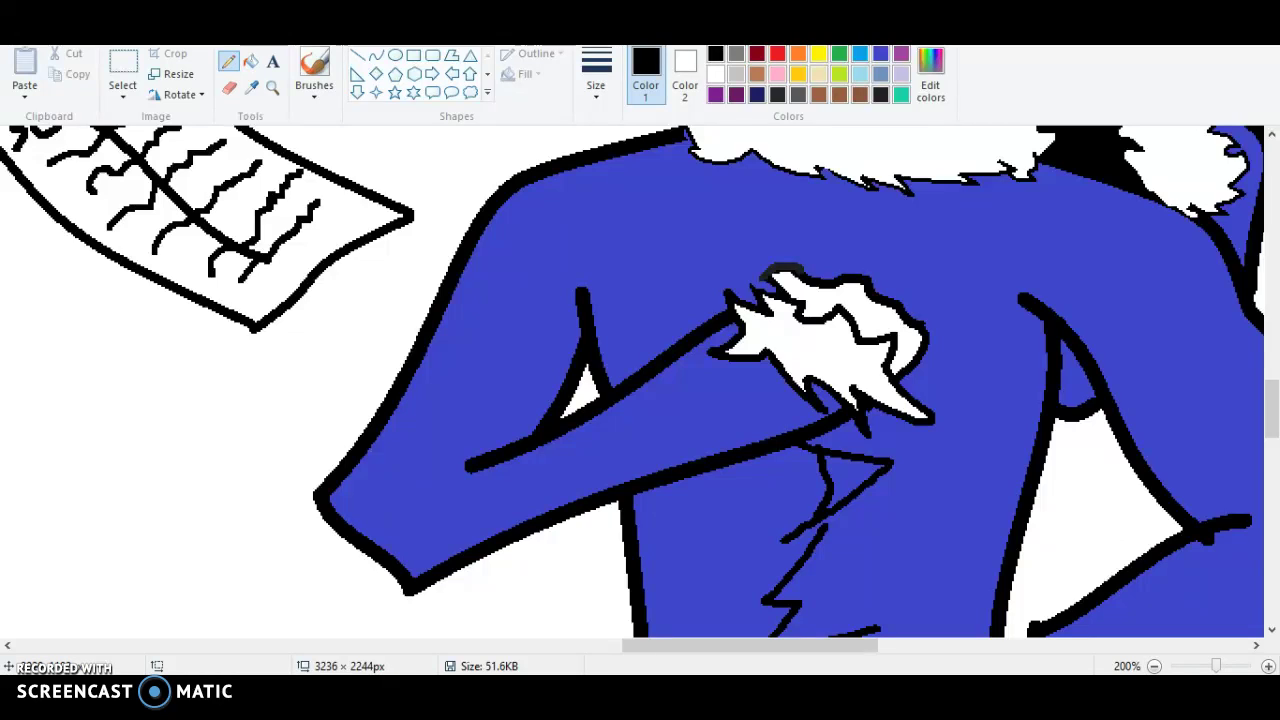
drag(799, 270, 767, 273)
click(881, 54)
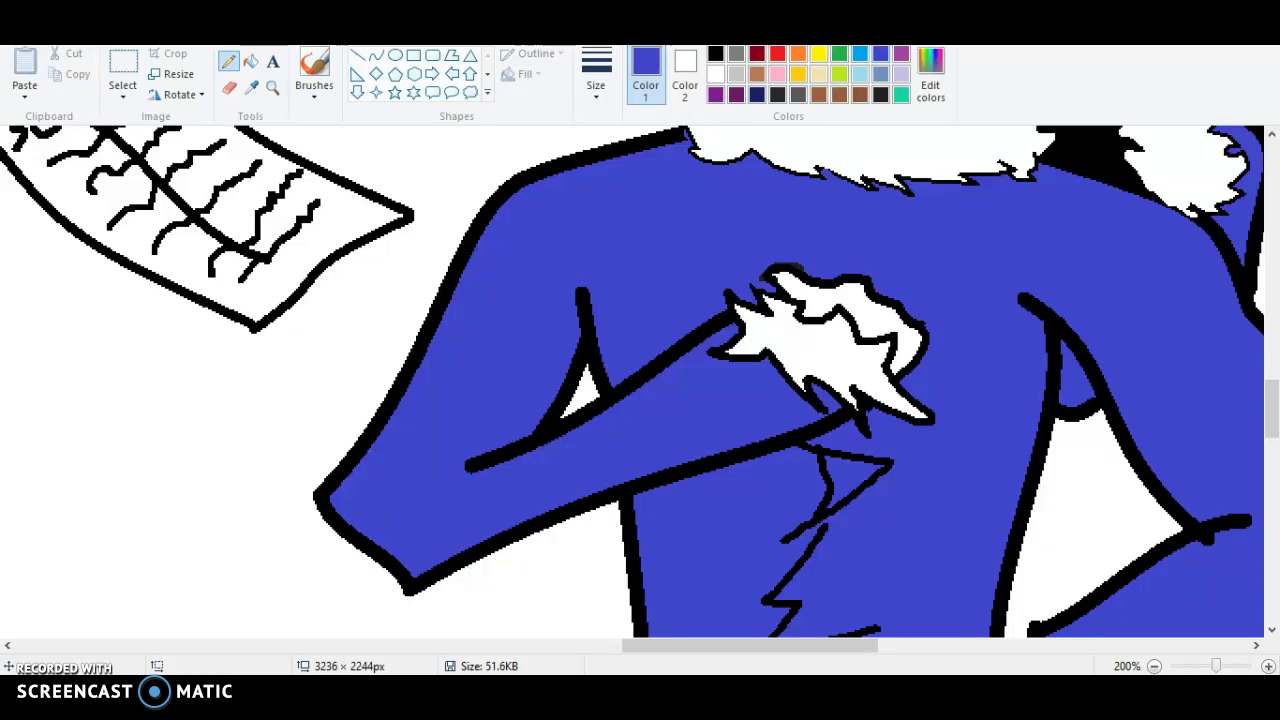
drag(802, 273, 762, 271)
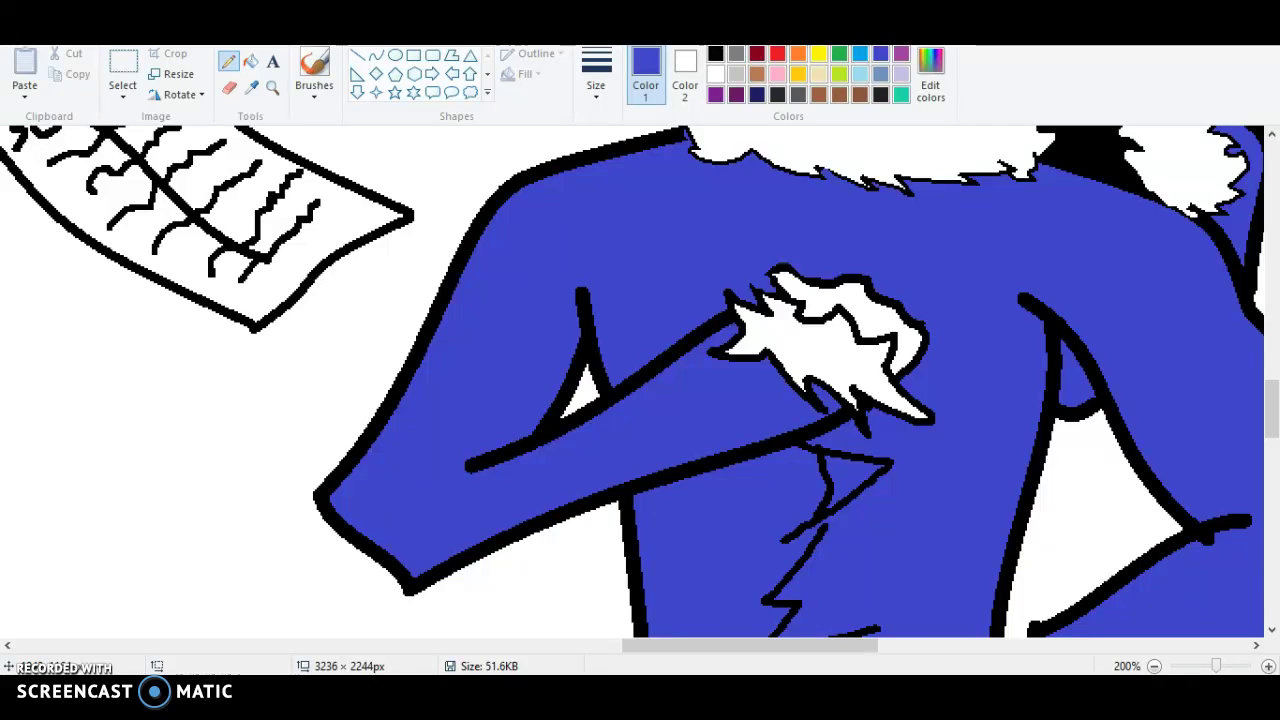
Pencil over the white gap at the upper corner of the hand-on-hip arm's fur cuff in black.
scroll(640, 380, down, 6)
scroll(640, 380, up, 3)
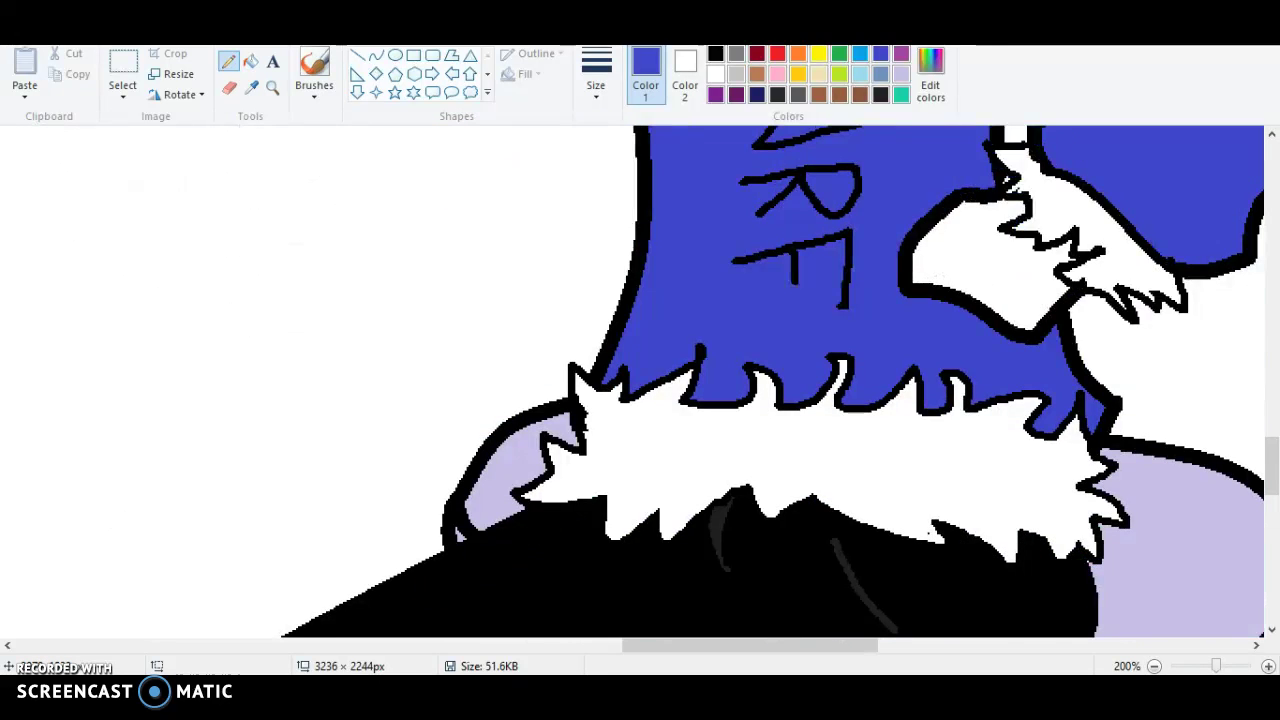
scroll(640, 380, up, 4)
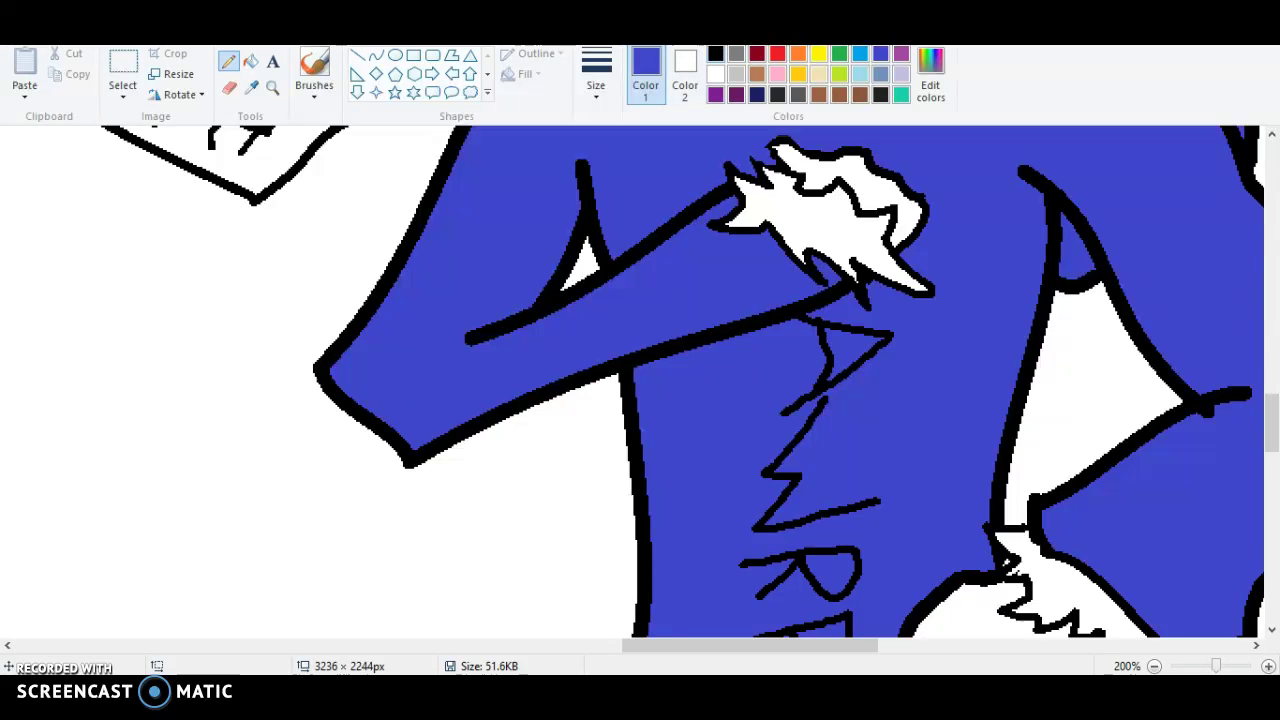
click(716, 54)
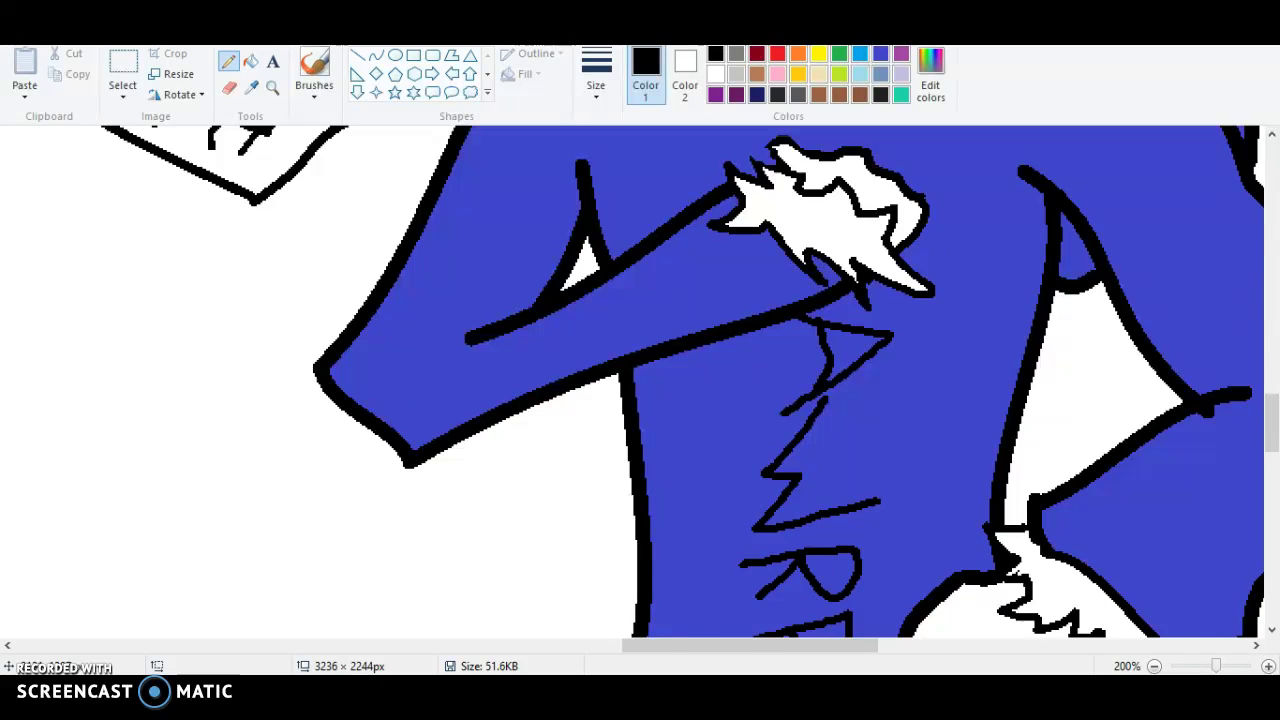
Examine the character from the legs up to the hair and back to the jacket for remaining flaws.
scroll(640, 380, down, 10)
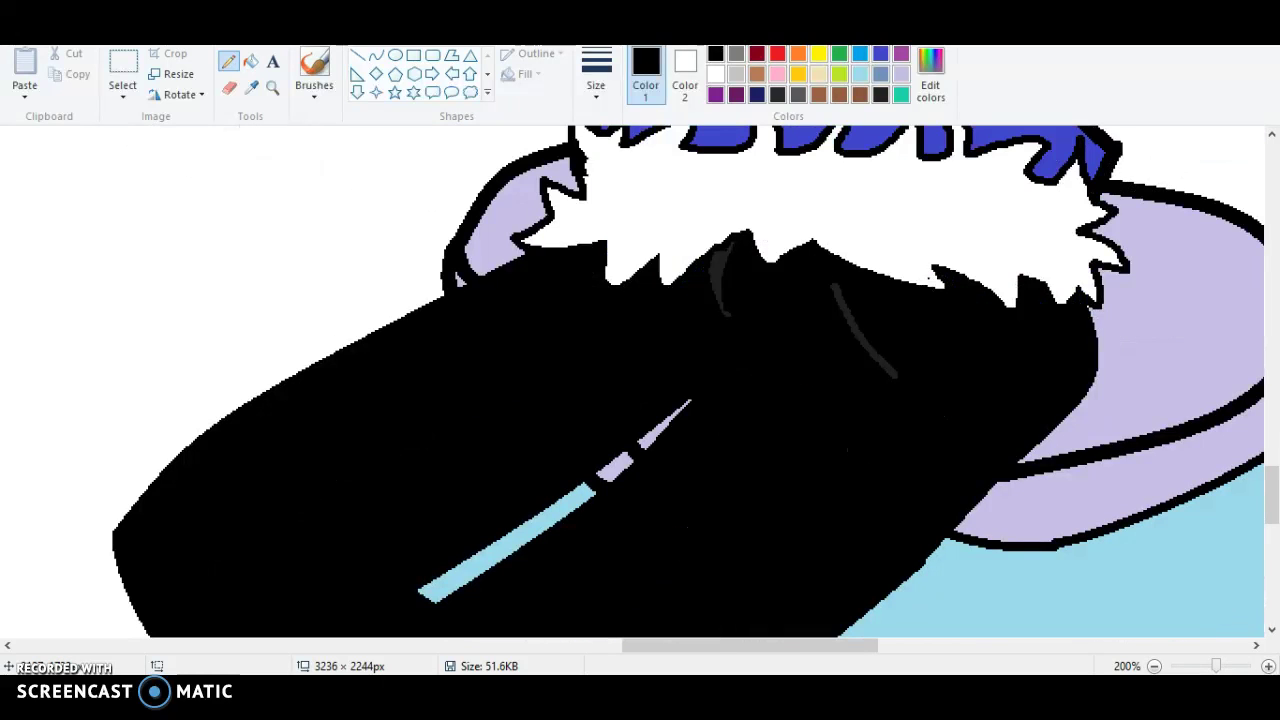
scroll(640, 380, down, 15)
scroll(640, 380, up, 10)
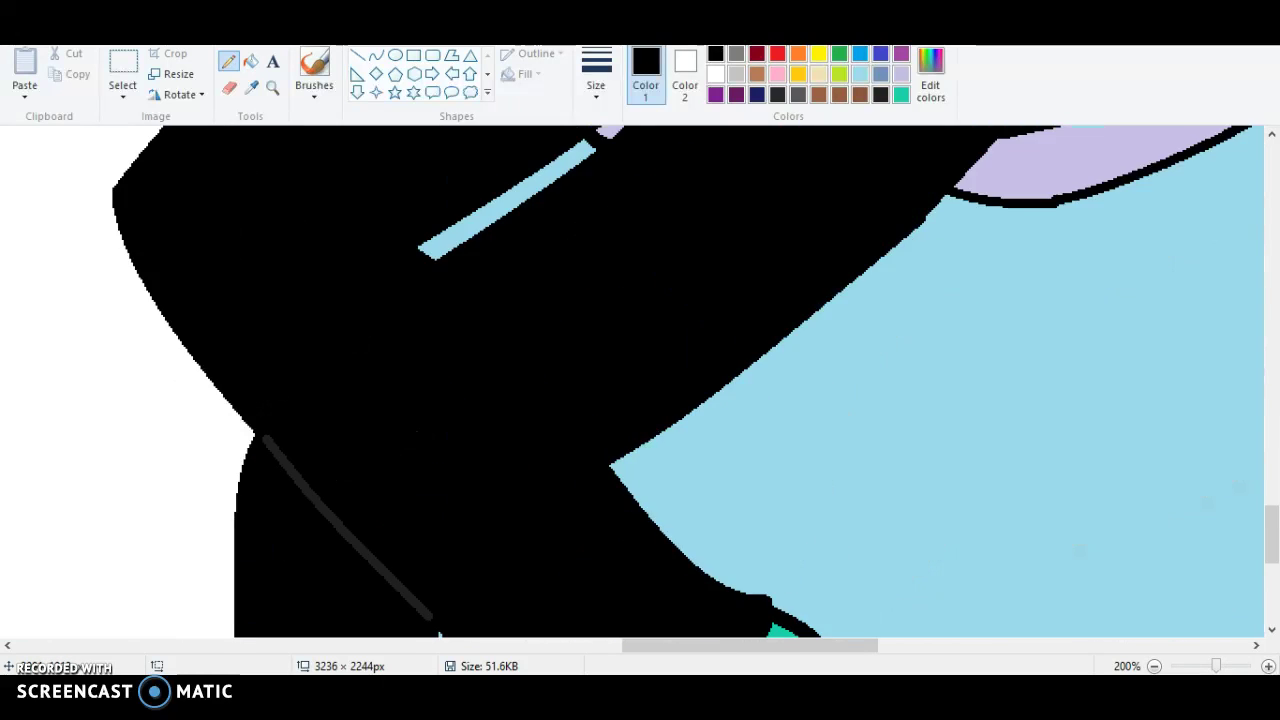
scroll(640, 380, up, 5)
scroll(640, 380, up, 15)
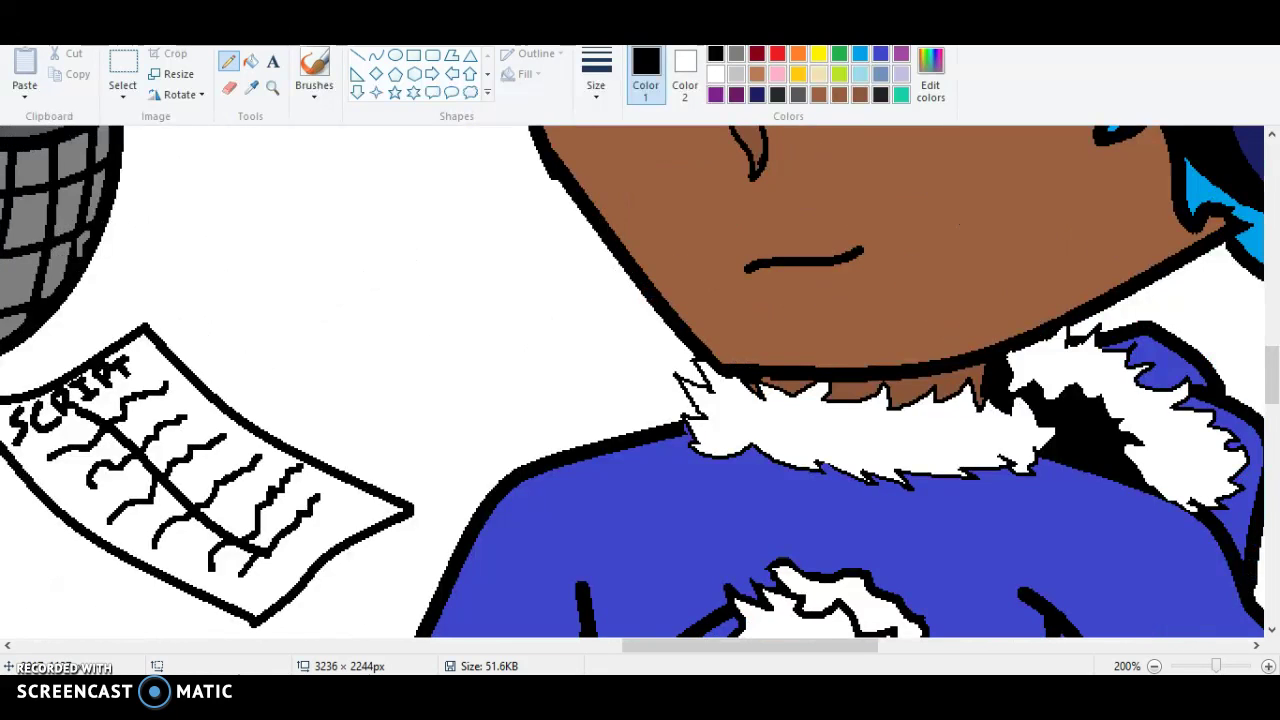
scroll(640, 380, up, 12)
scroll(640, 380, down, 5)
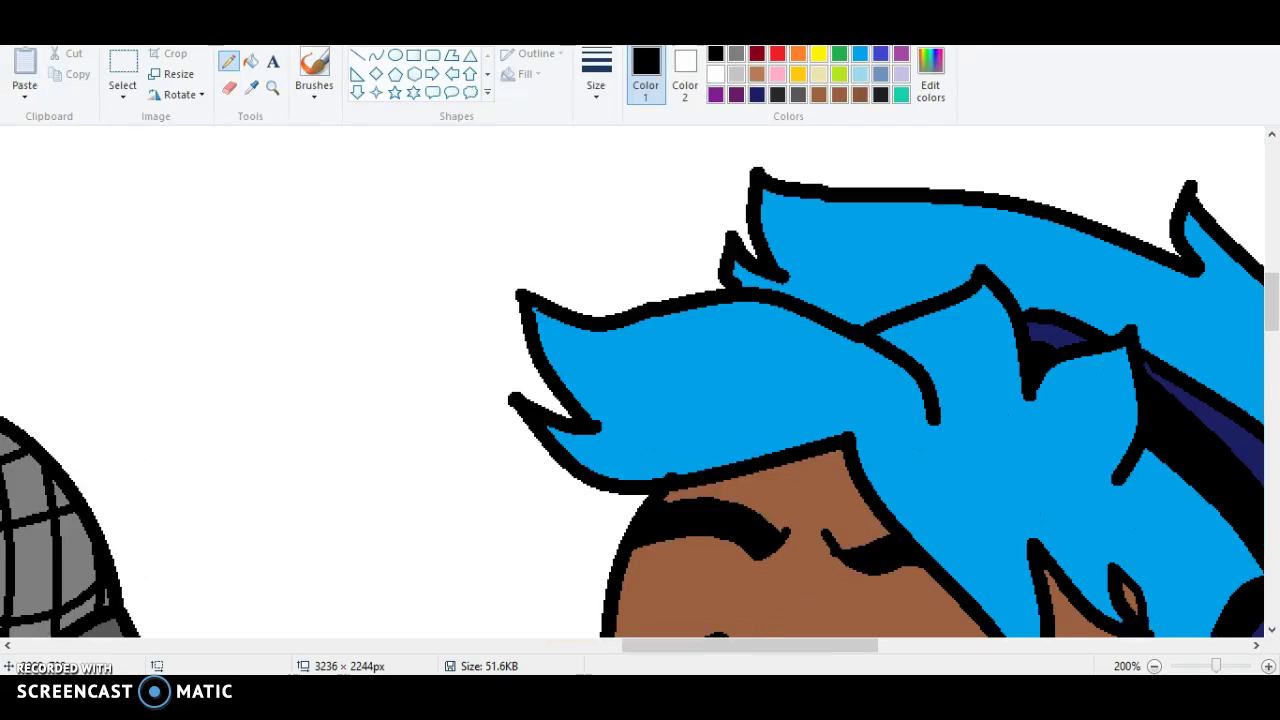
scroll(640, 380, down, 12)
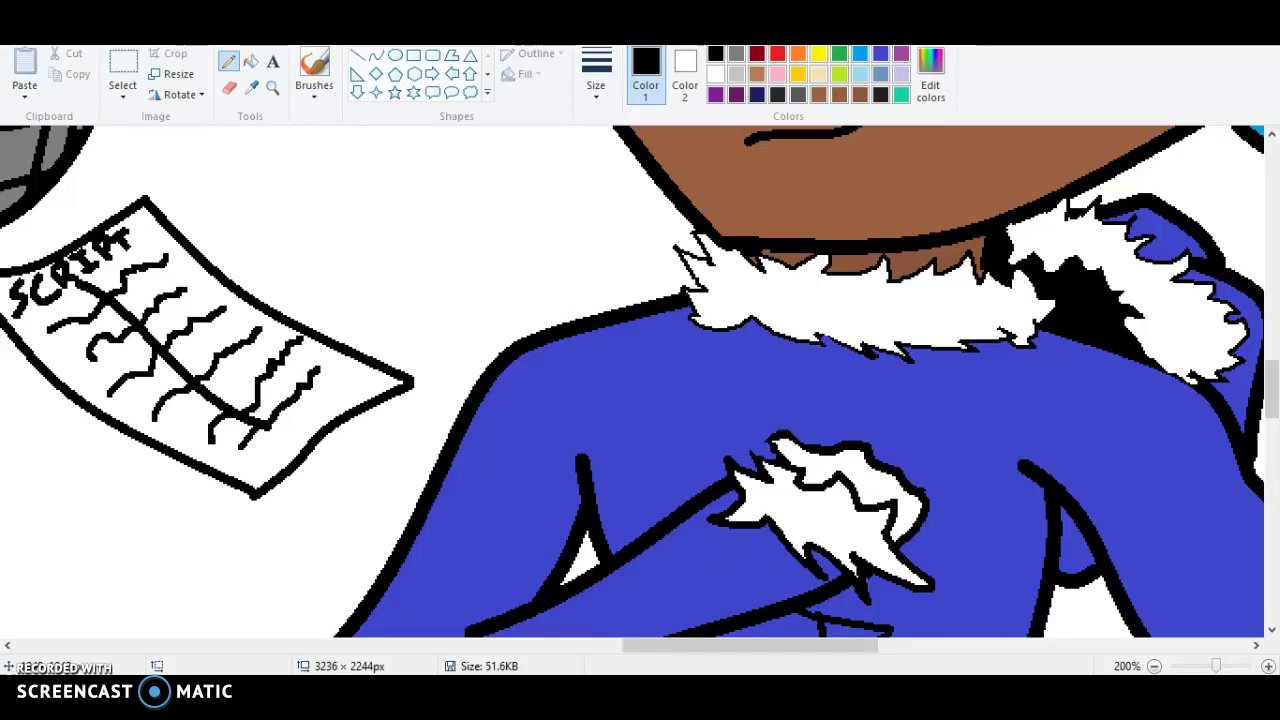
Try filling the blue-haired character's face with a darker brown.
click(251, 62)
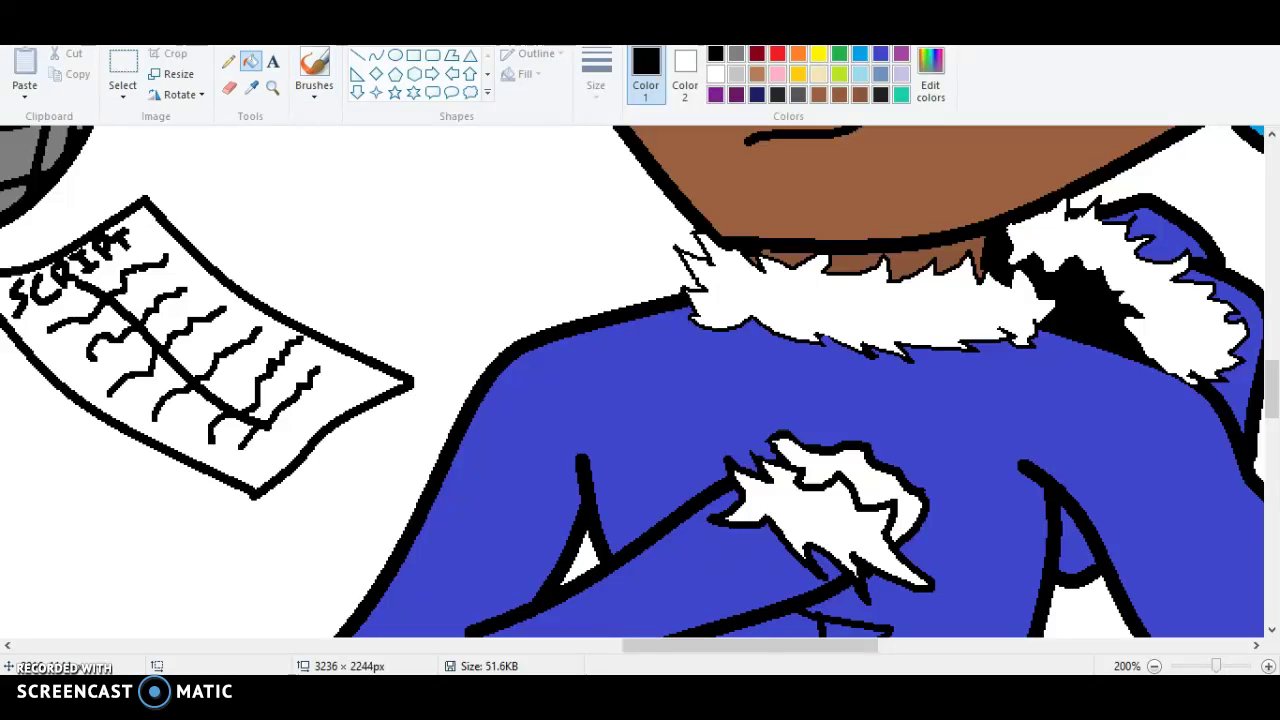
scroll(640, 380, down, 10)
scroll(640, 380, up, 5)
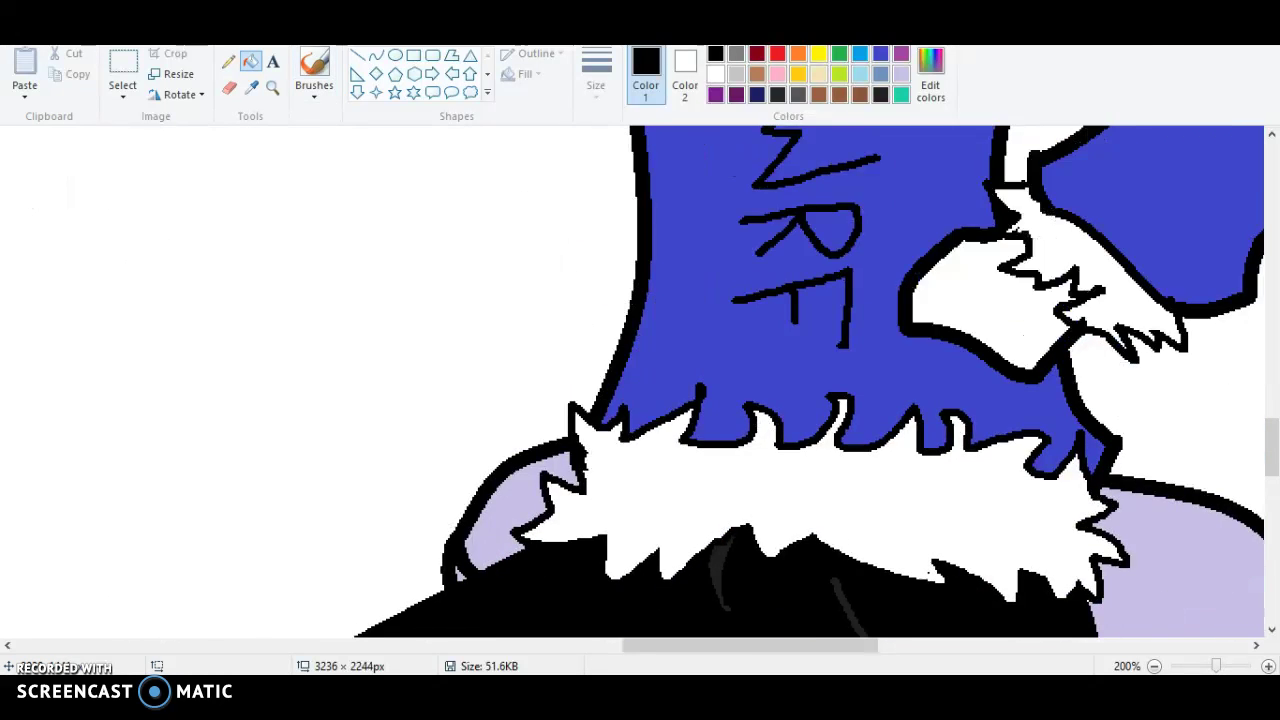
scroll(640, 380, up, 6)
click(839, 95)
scroll(640, 380, down, 2)
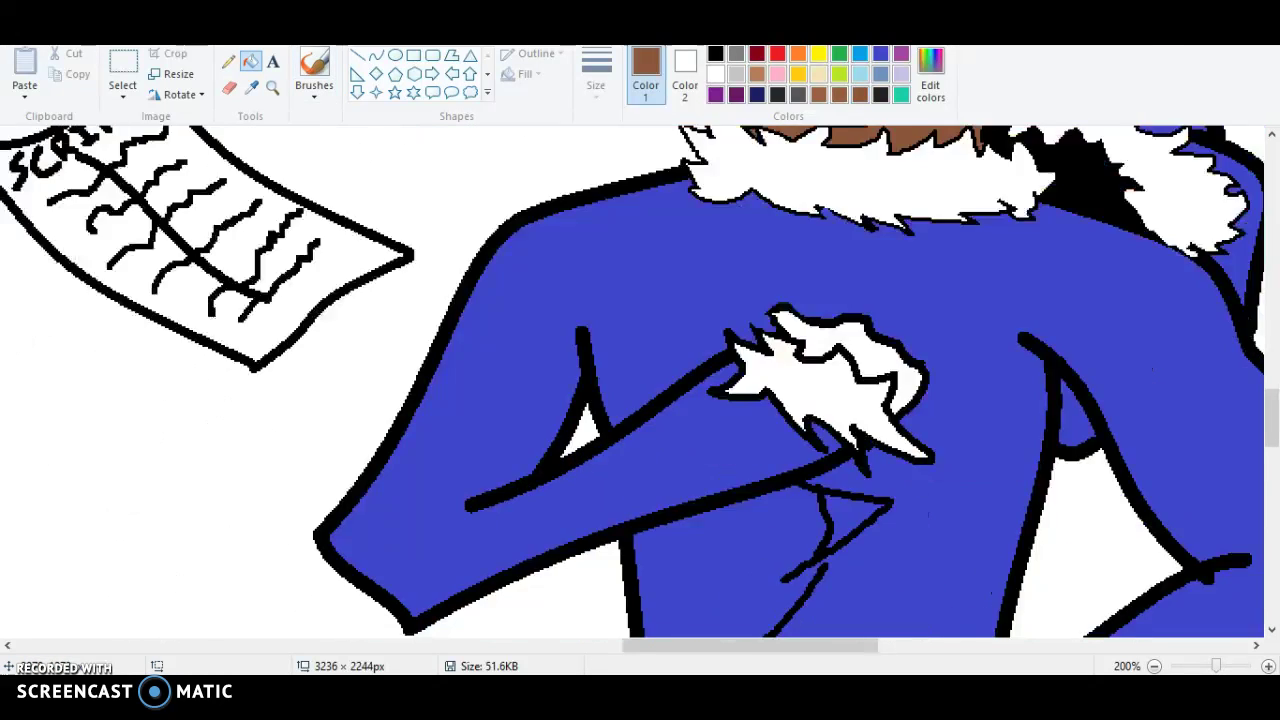
scroll(640, 380, down, 5)
scroll(640, 380, up, 6)
scroll(640, 380, up, 3)
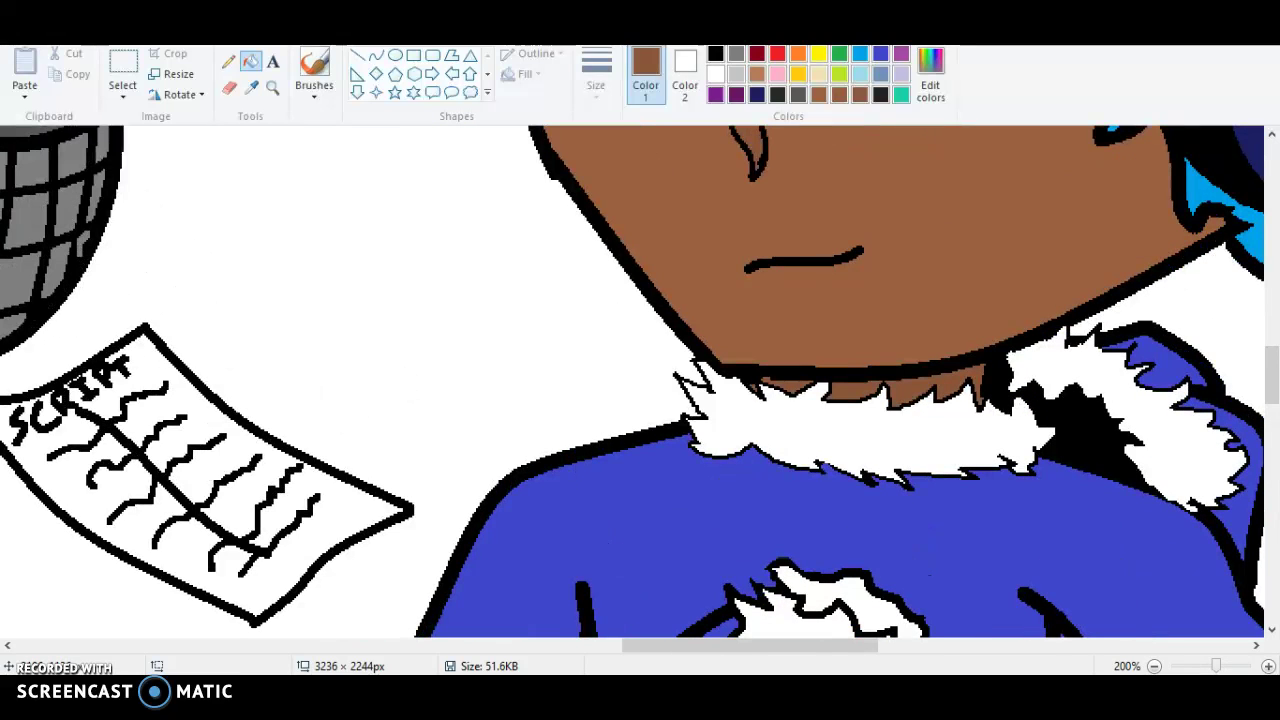
click(868, 310)
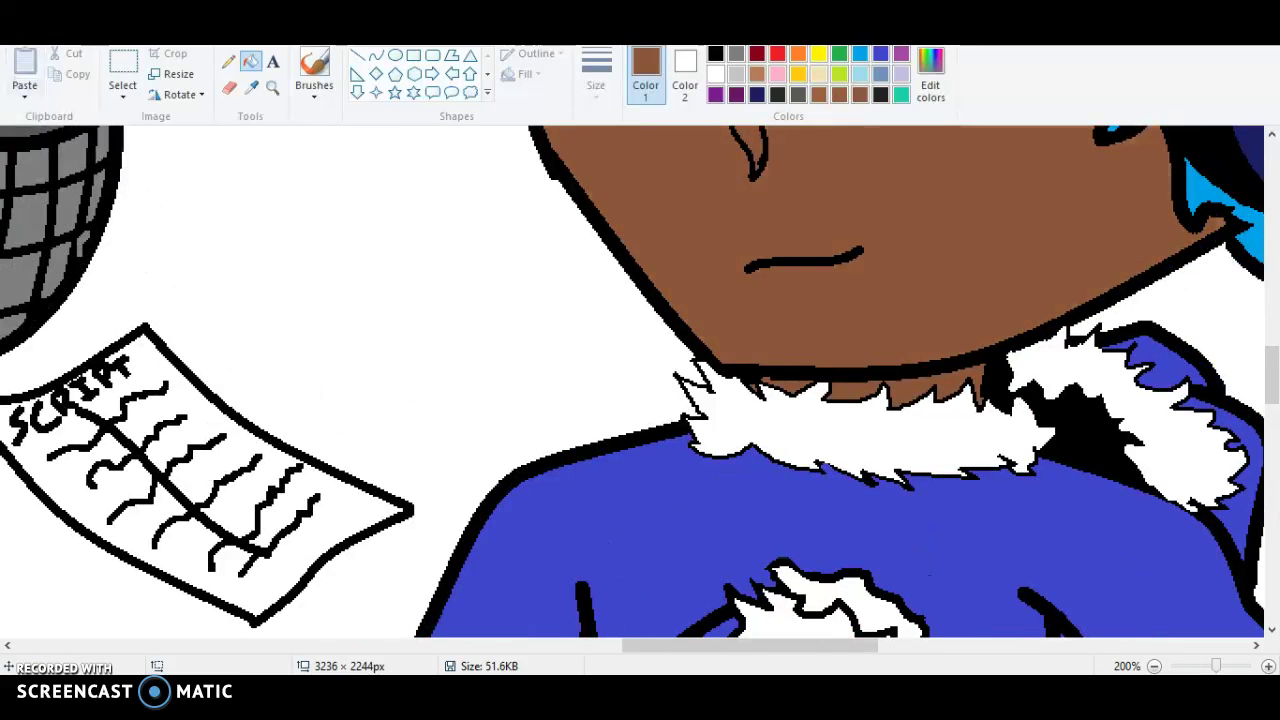
scroll(640, 380, up, 8)
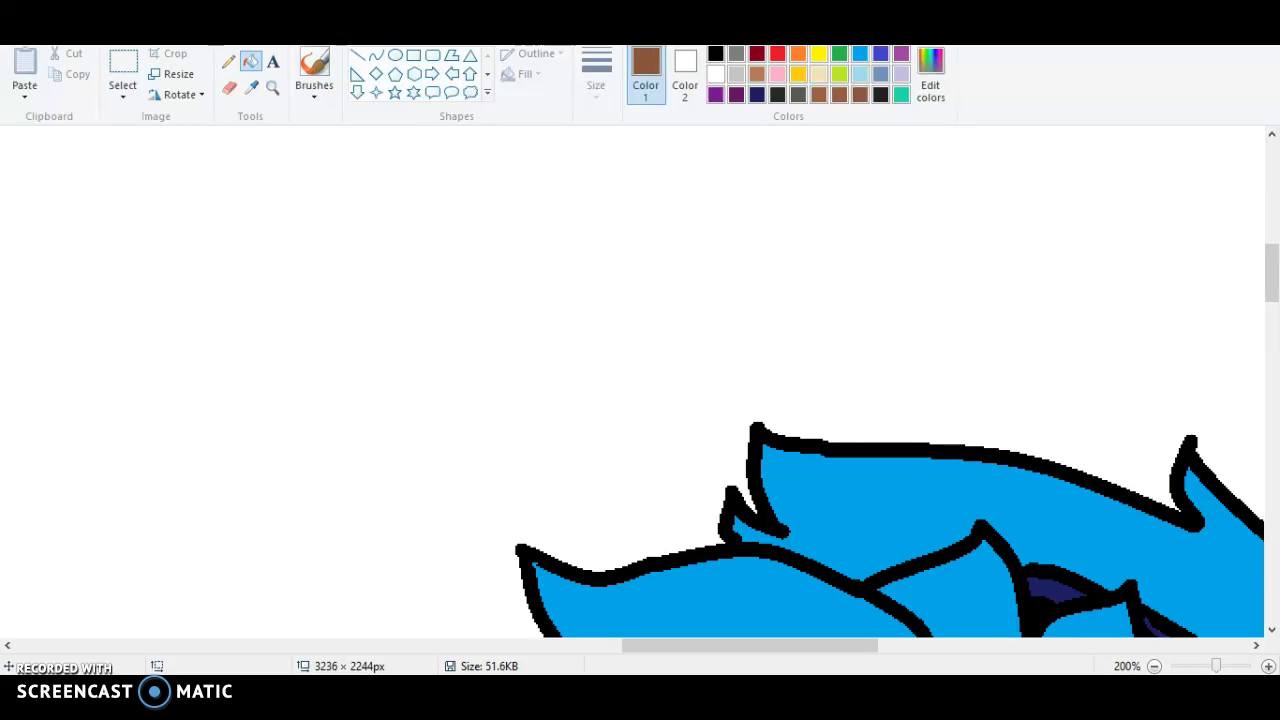
scroll(640, 380, down, 10)
scroll(640, 380, up, 3)
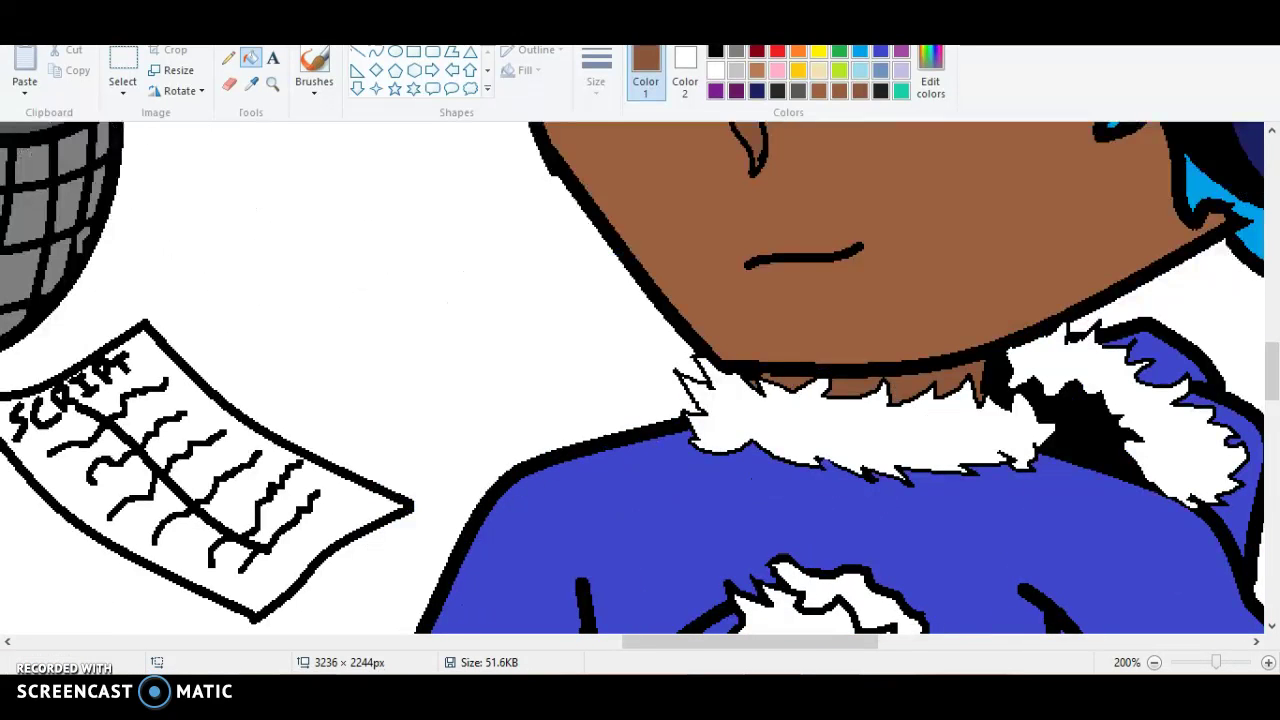
Fill the blue-haired character's hand resting on the hip with the brown of the face.
scroll(640, 380, up, 3)
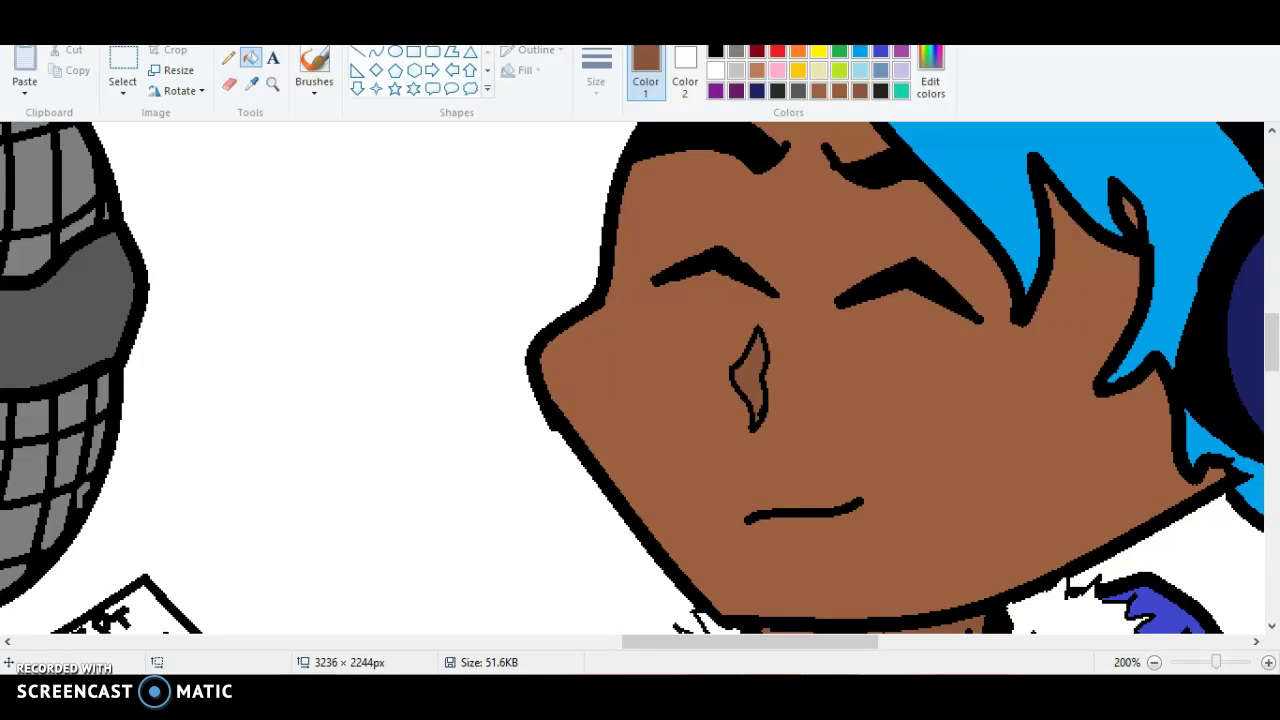
scroll(640, 380, down, 15)
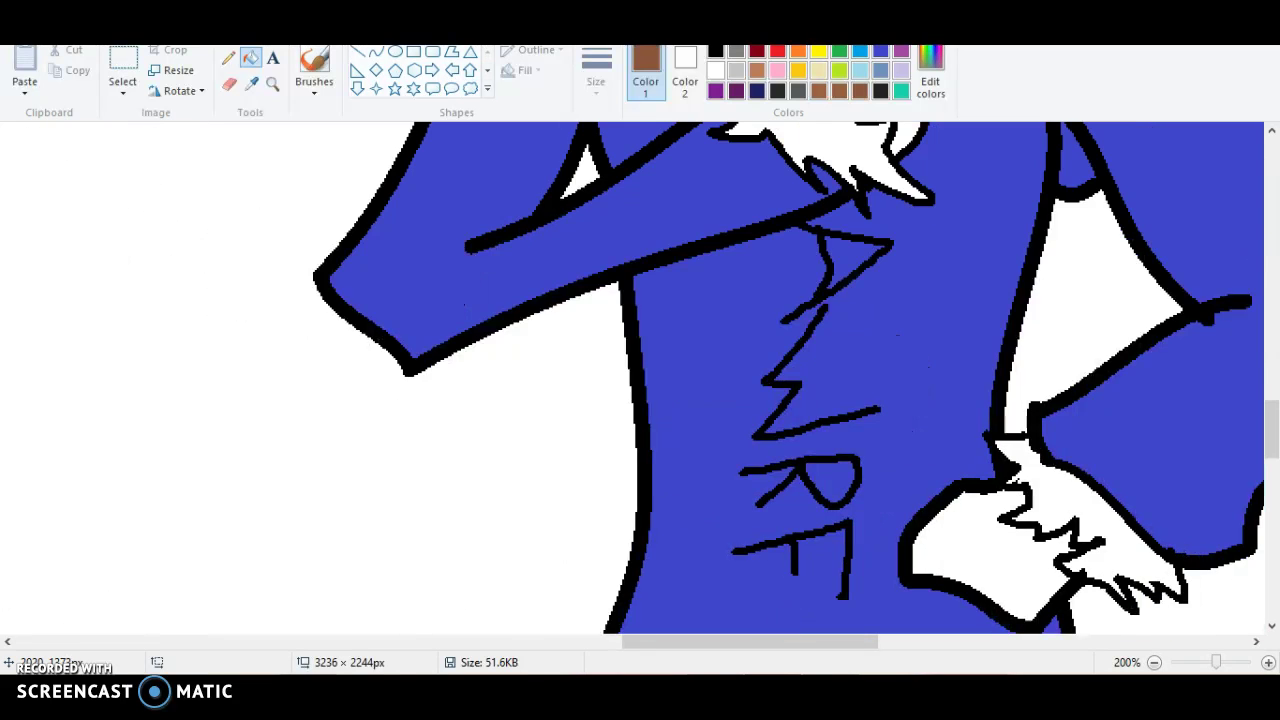
scroll(640, 380, down, 2)
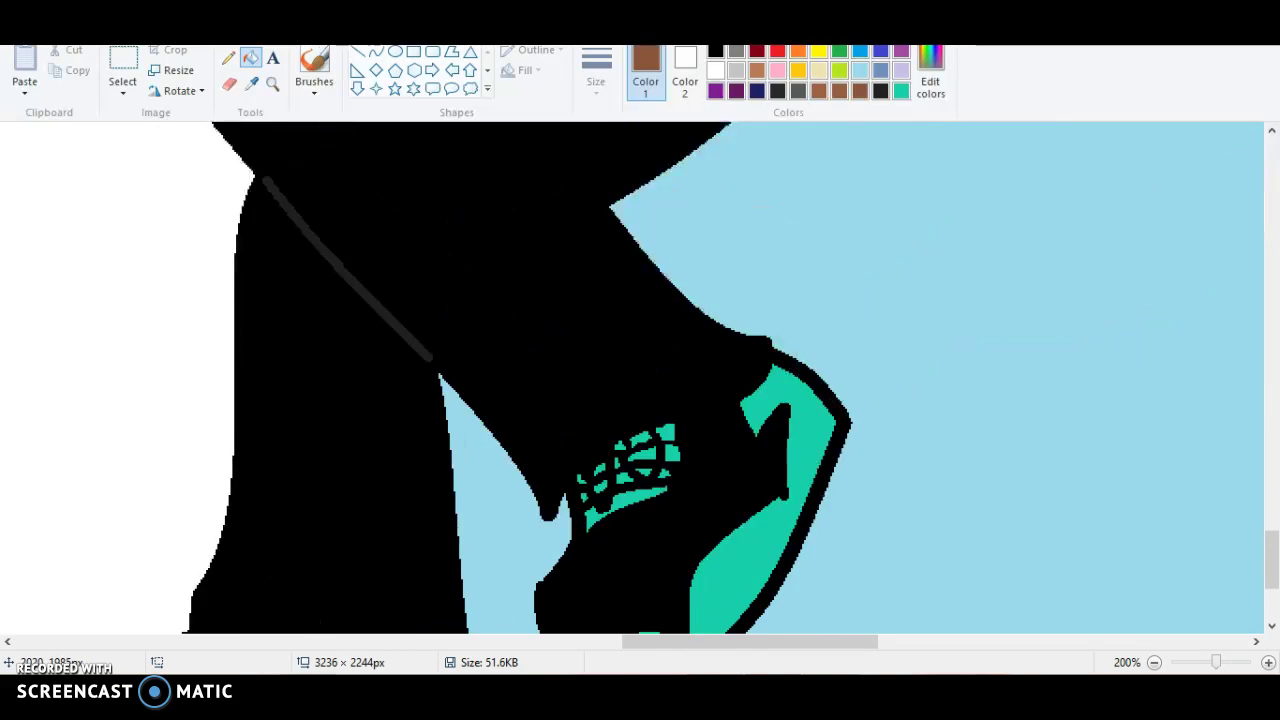
scroll(640, 380, up, 6)
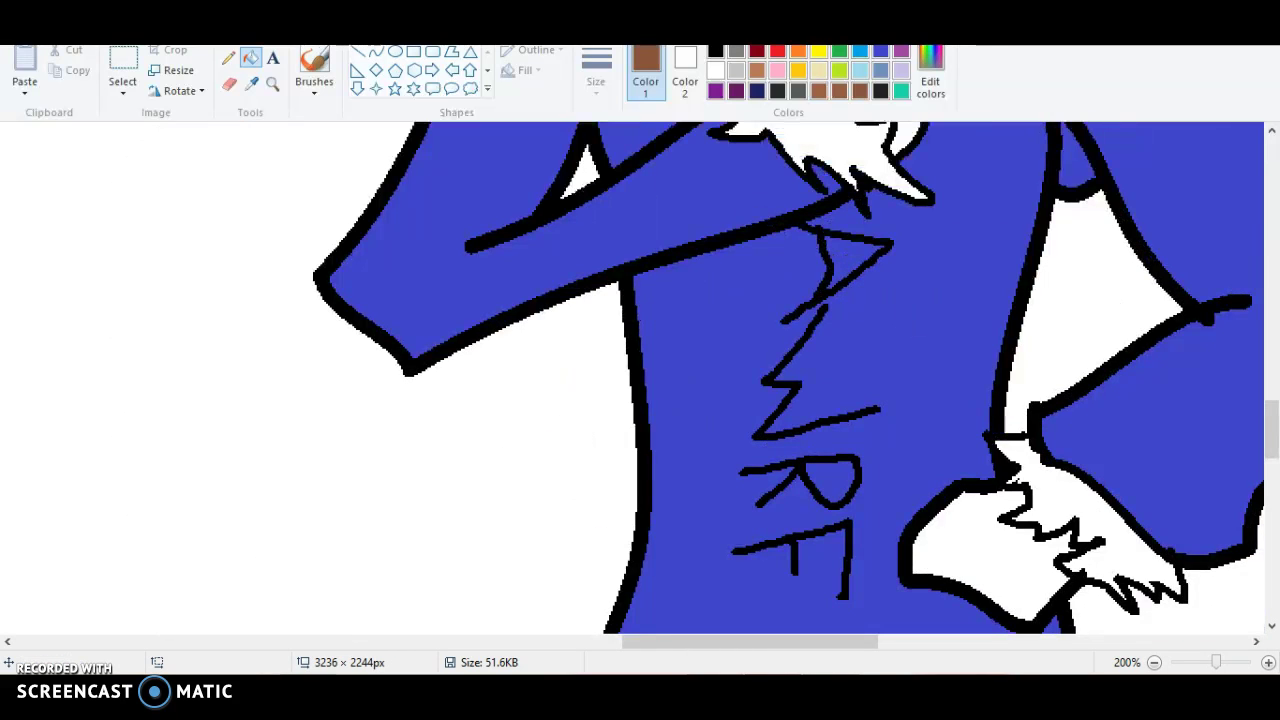
scroll(640, 380, up, 4)
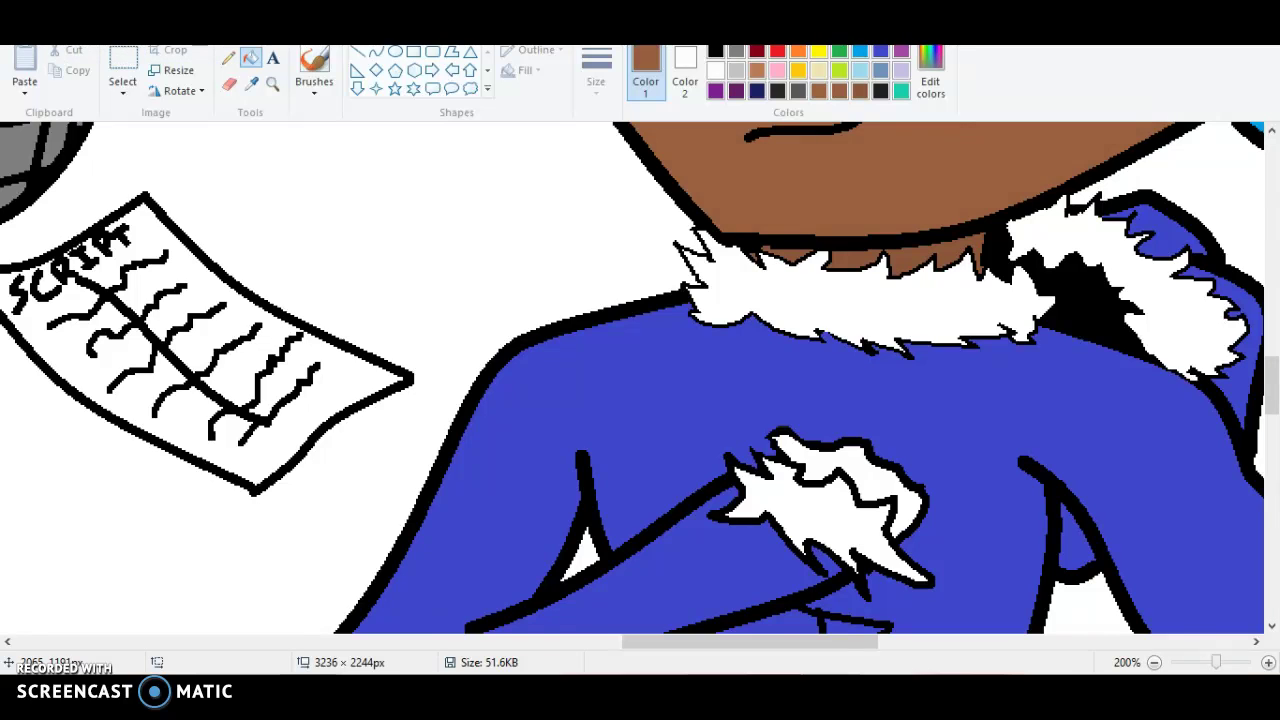
scroll(640, 380, down, 6)
scroll(640, 380, up, 3)
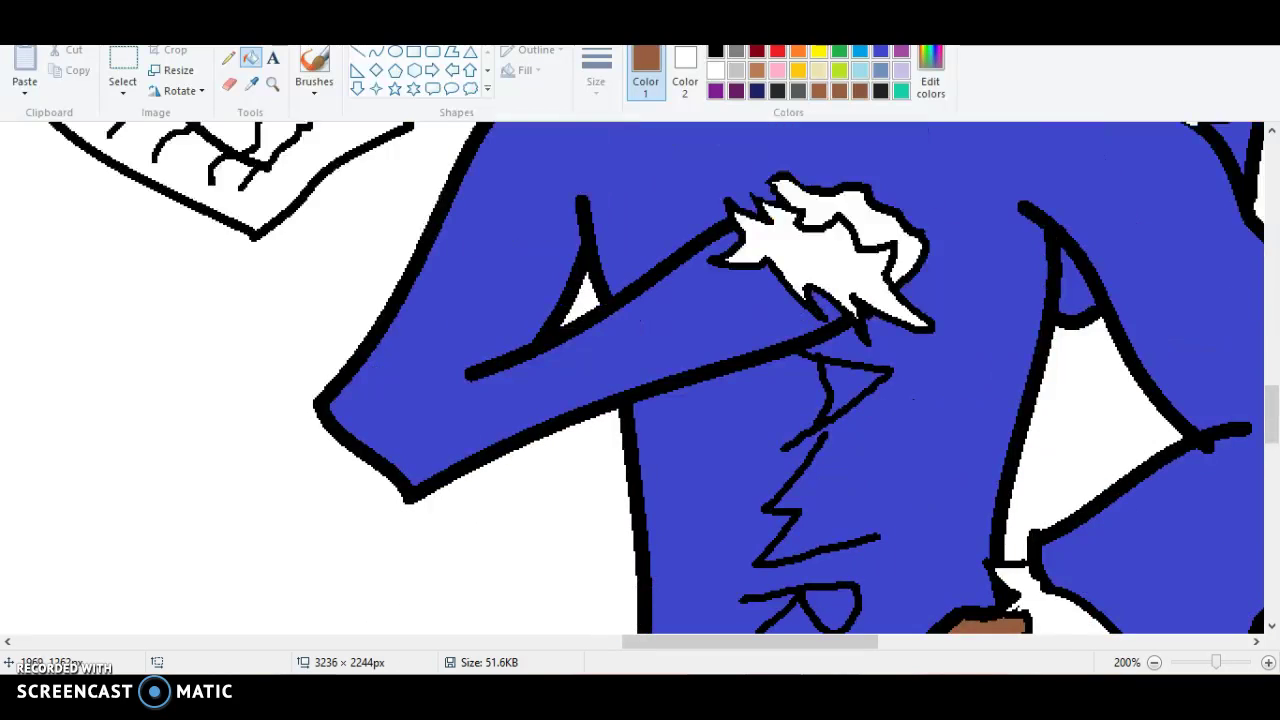
Examine the blue-haired character from hair to jacket hem for unfinished areas, and view the whole drawing at 25% zoom.
scroll(640, 380, up, 10)
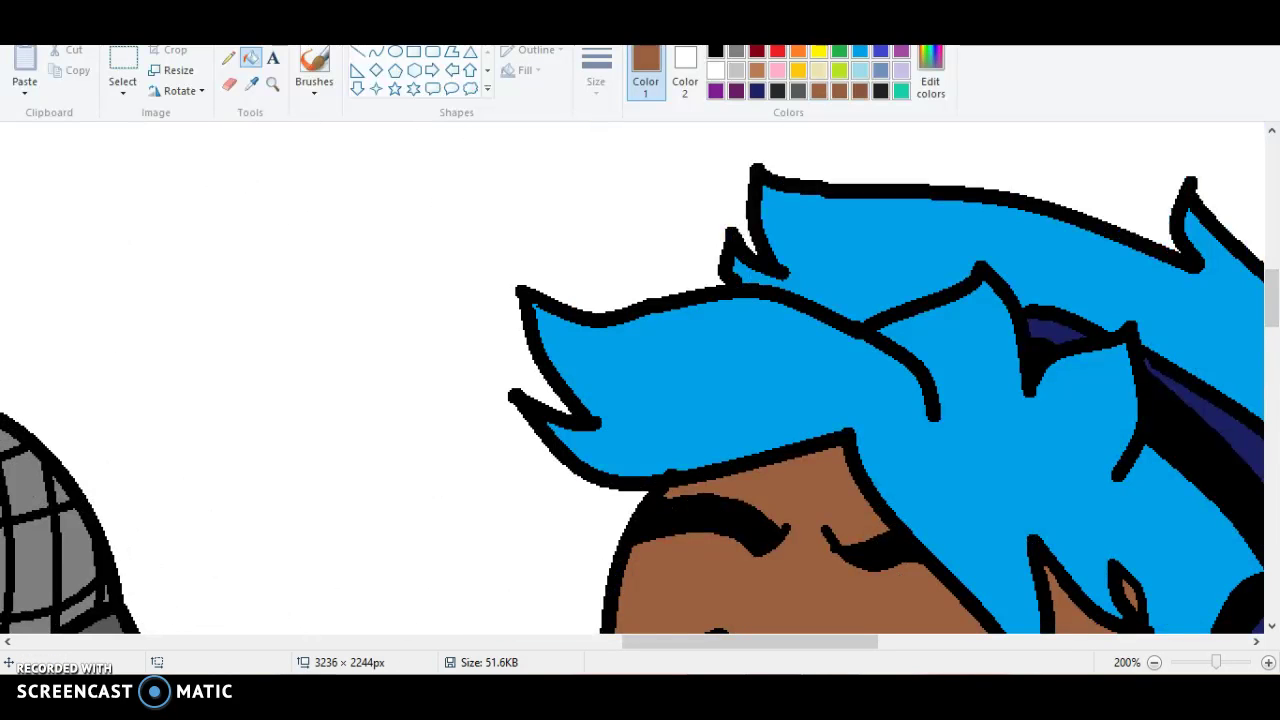
scroll(640, 380, down, 10)
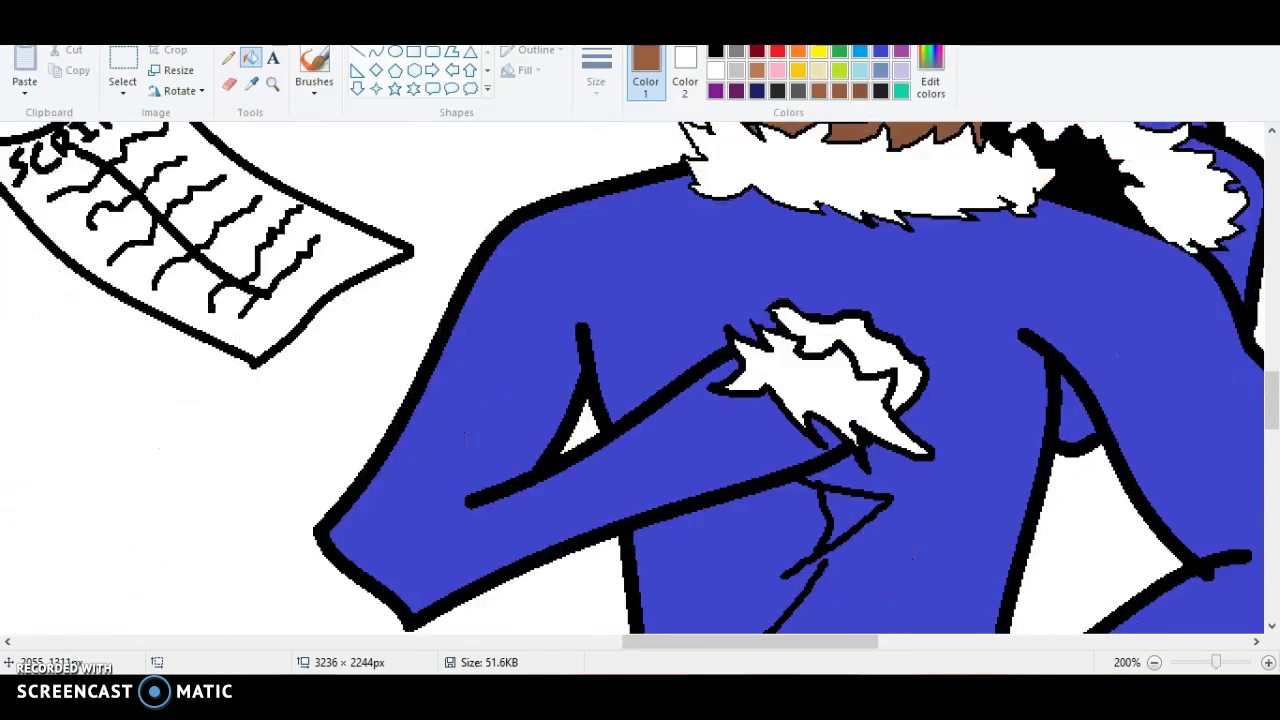
scroll(640, 380, down, 3)
scroll(640, 380, up, 3)
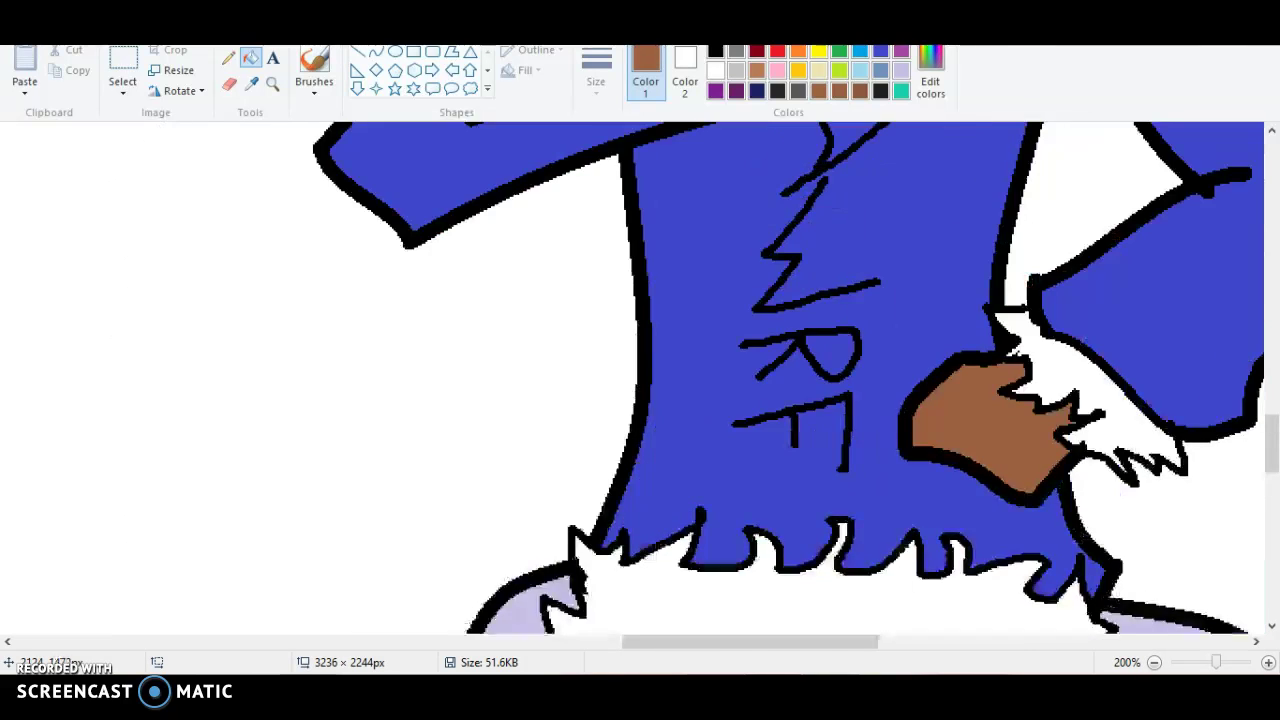
scroll(640, 380, down, 3)
scroll(640, 380, up, 3)
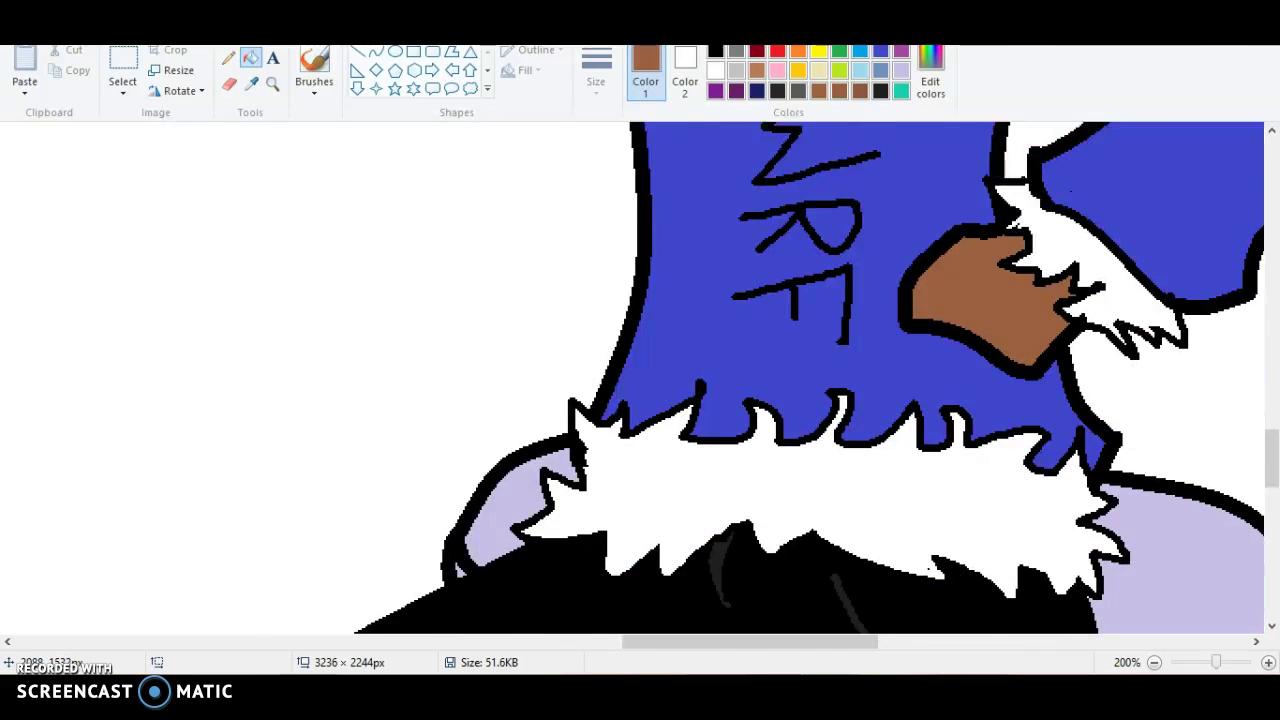
scroll(640, 380, up, 10)
scroll(640, 380, down, 4)
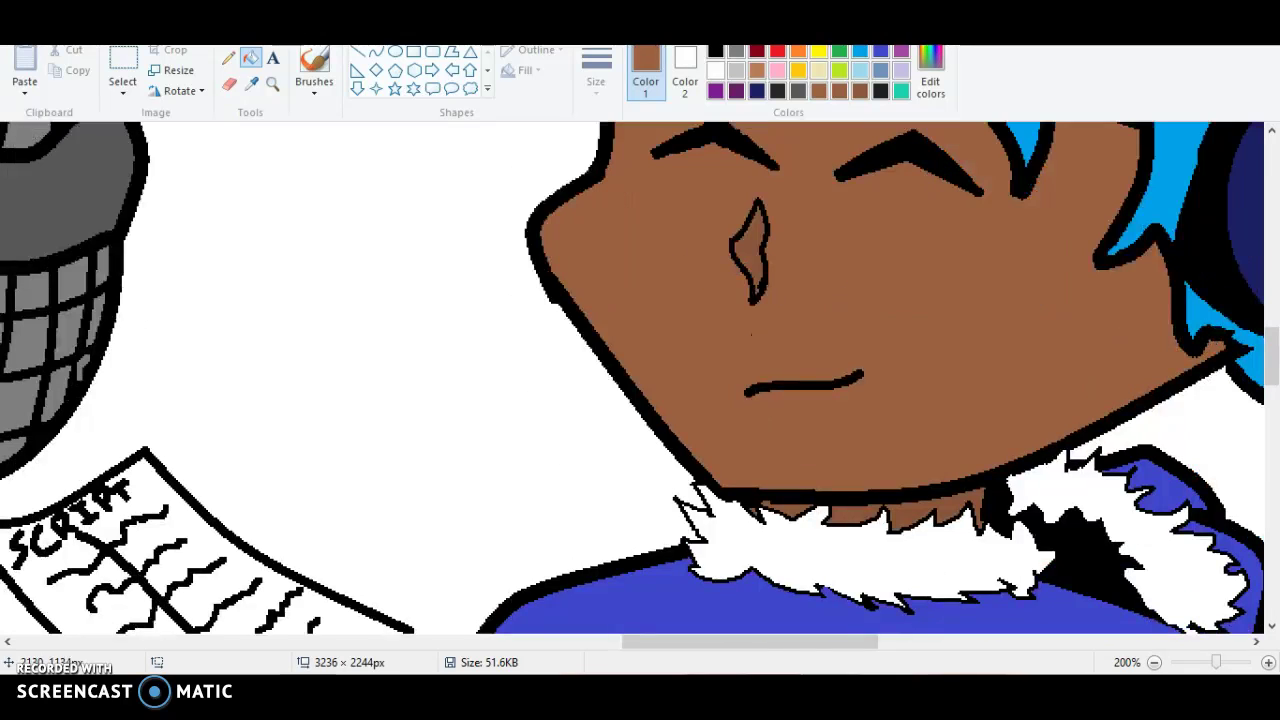
click(1154, 662)
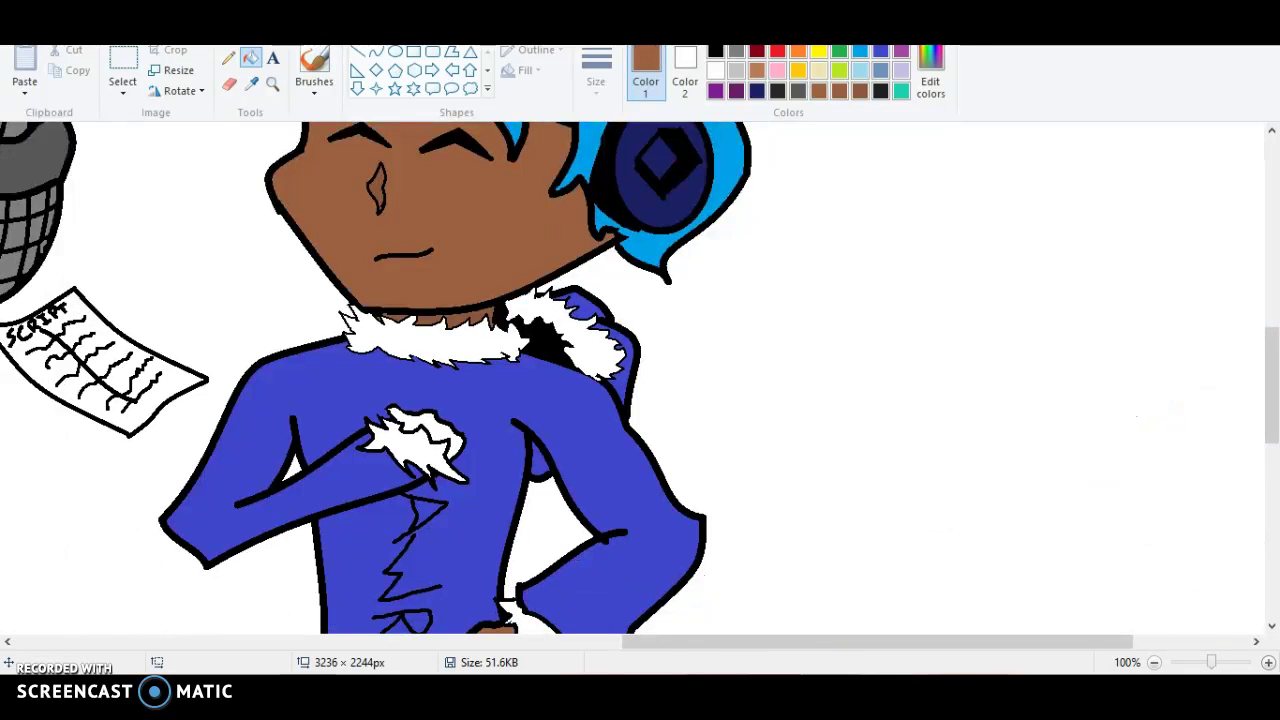
click(1154, 662)
click(1154, 662)
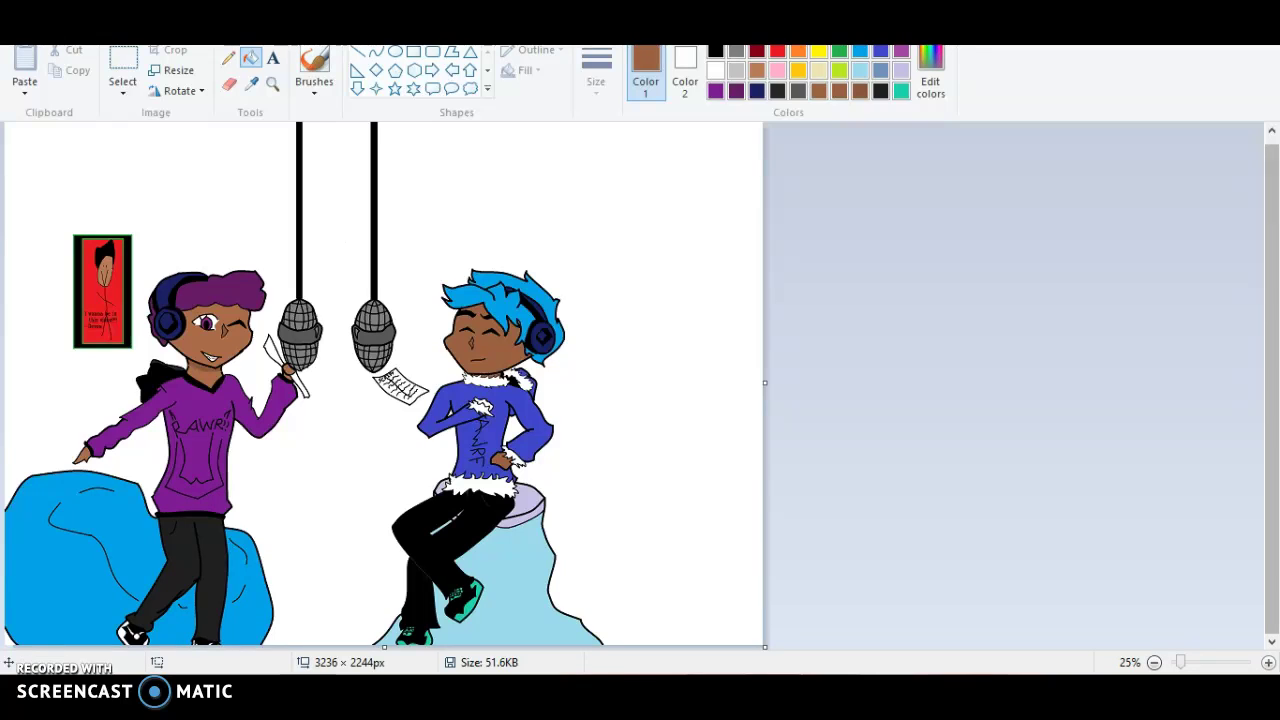
Fill the white side areas of the shoe on the purple-haired character's bent leg with dark blue.
click(1268, 662)
click(1268, 662)
drag(1271, 202, 1271, 562)
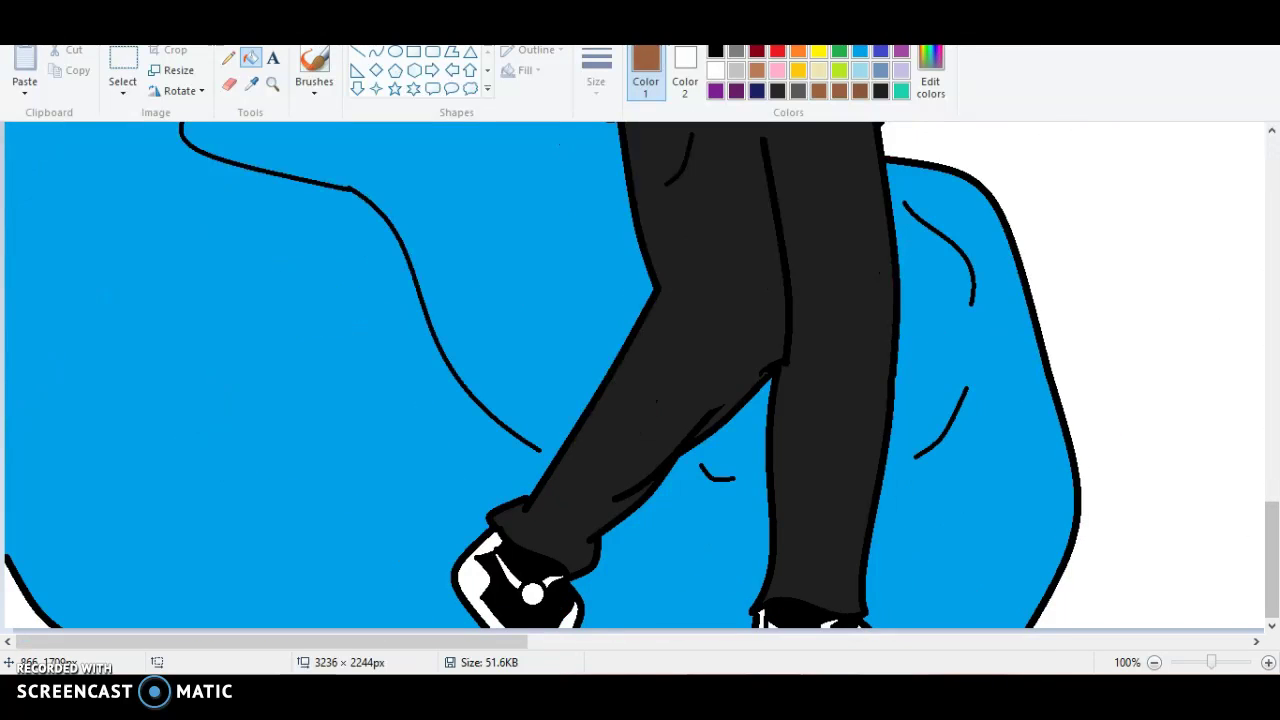
click(757, 91)
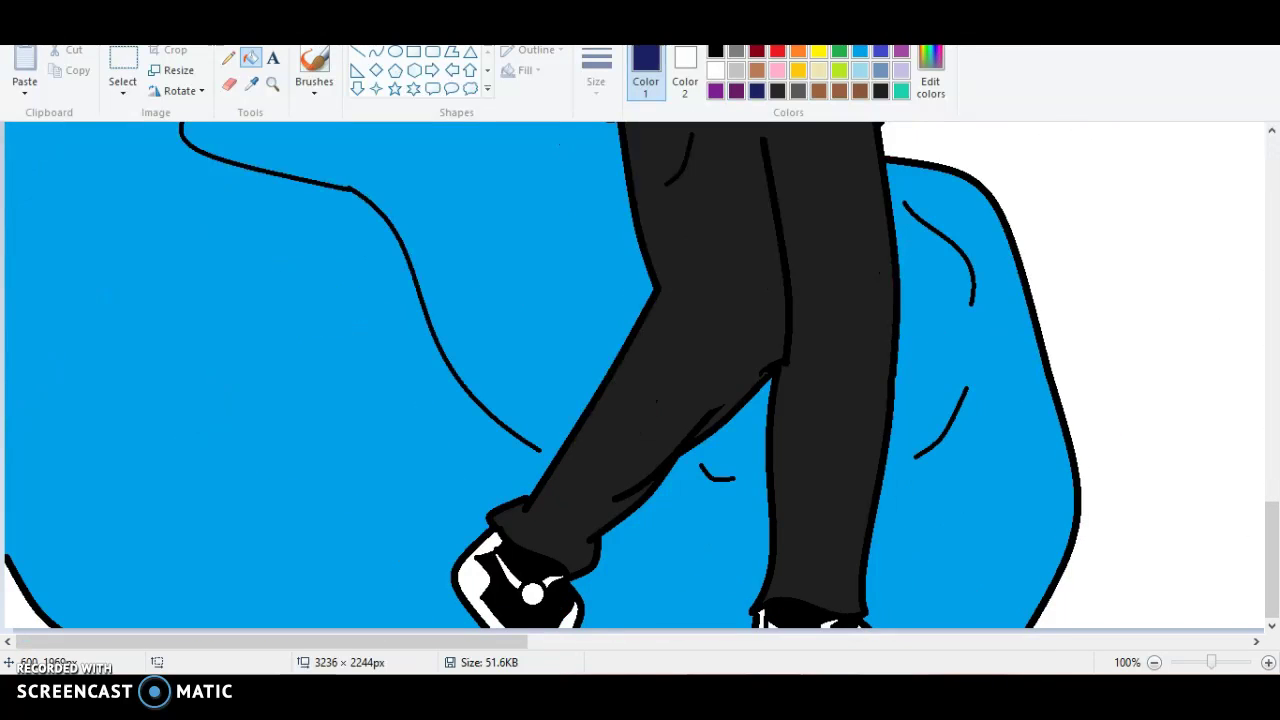
click(472, 571)
click(568, 614)
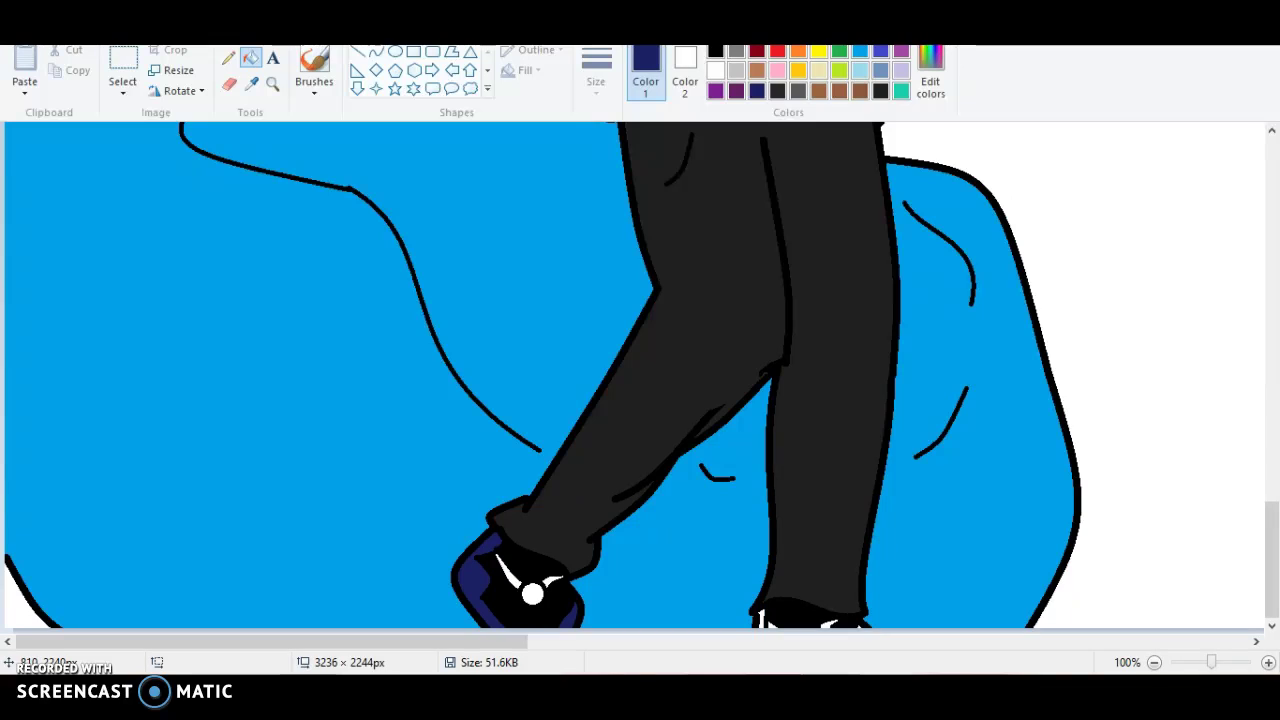
Fill the remaining white details on both of the purple-haired character's shoes with dark blue, undoing the stray fill of the black outline.
click(762, 618)
click(508, 572)
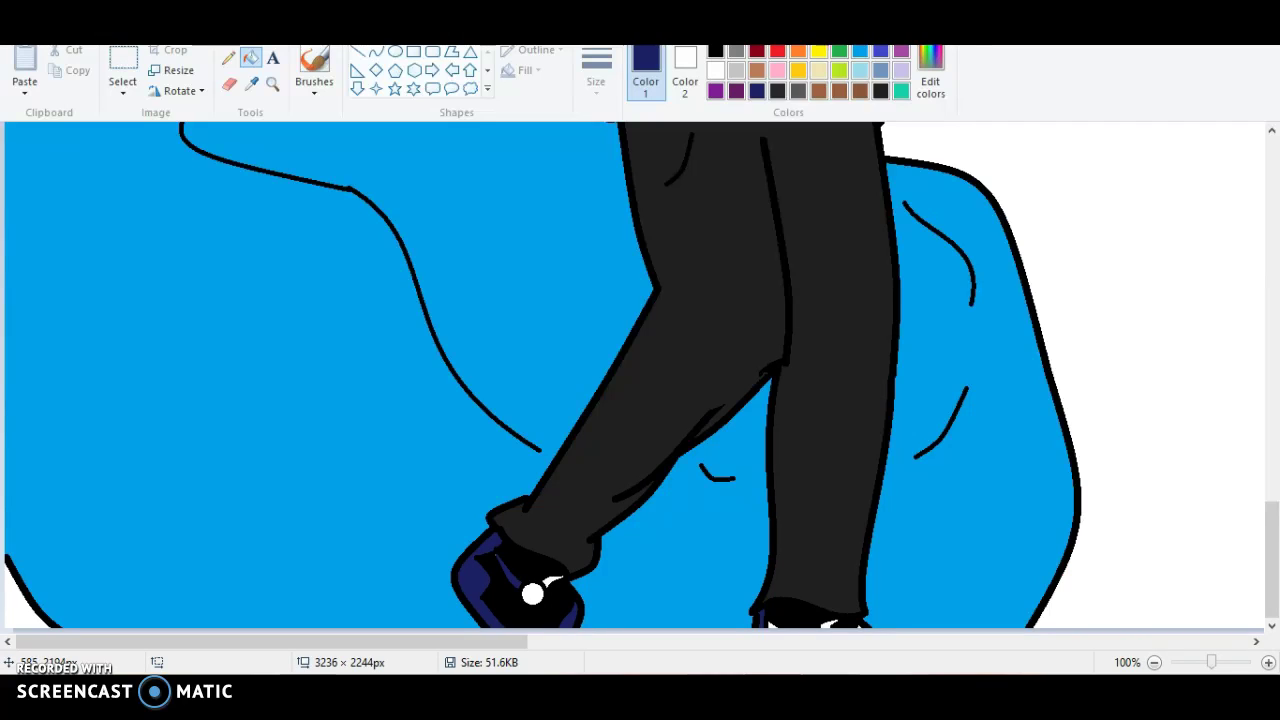
click(550, 580)
click(532, 594)
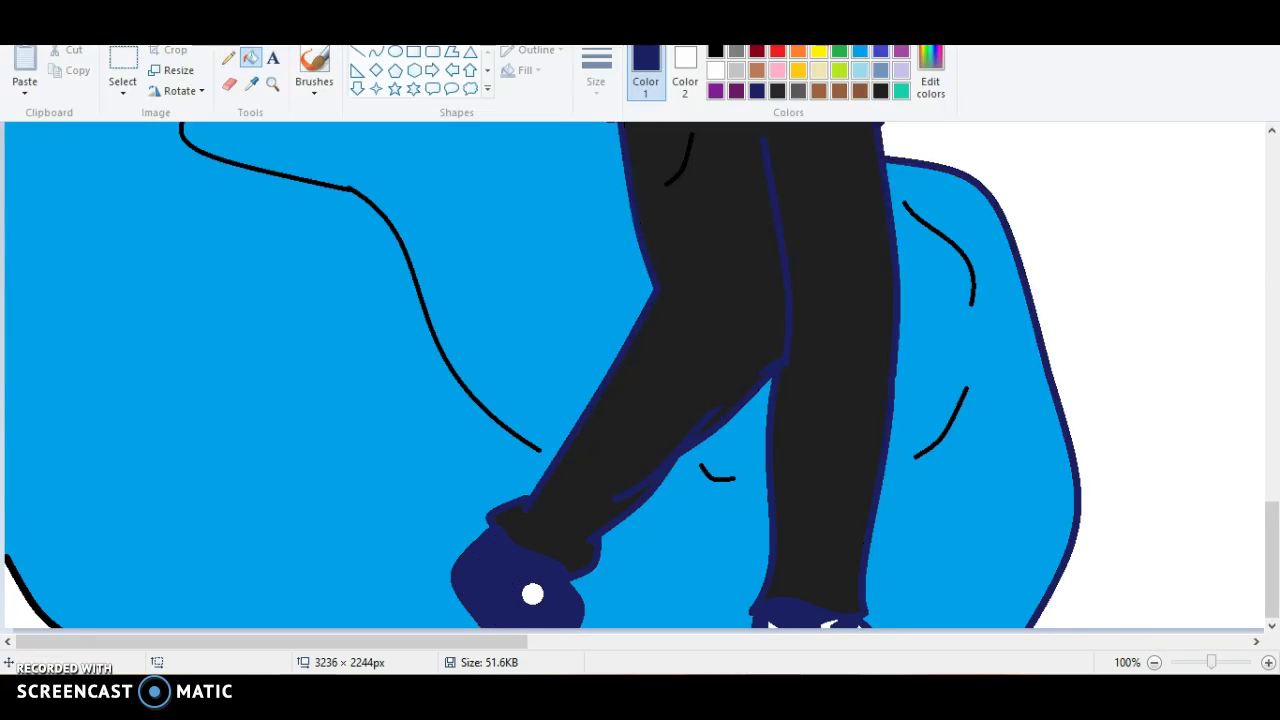
key(ctrl+z)
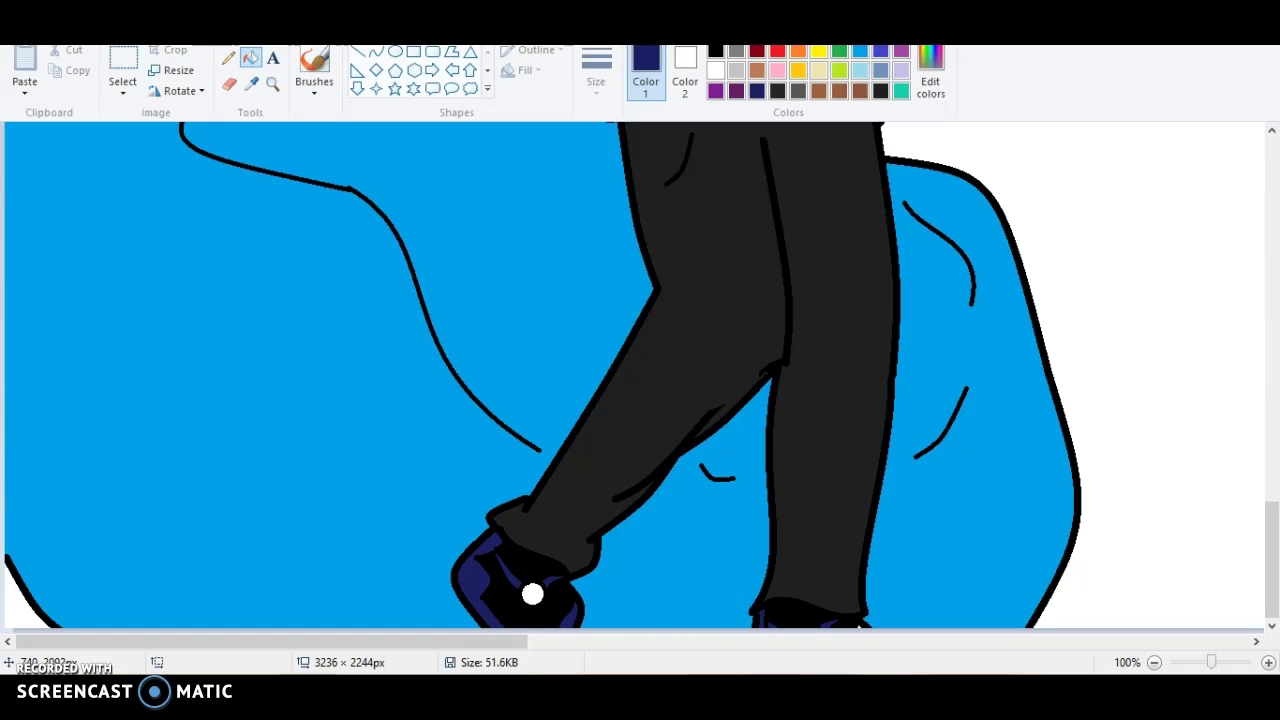
Fill the white round emblem on the bent leg's shoe with dark purple.
click(229, 58)
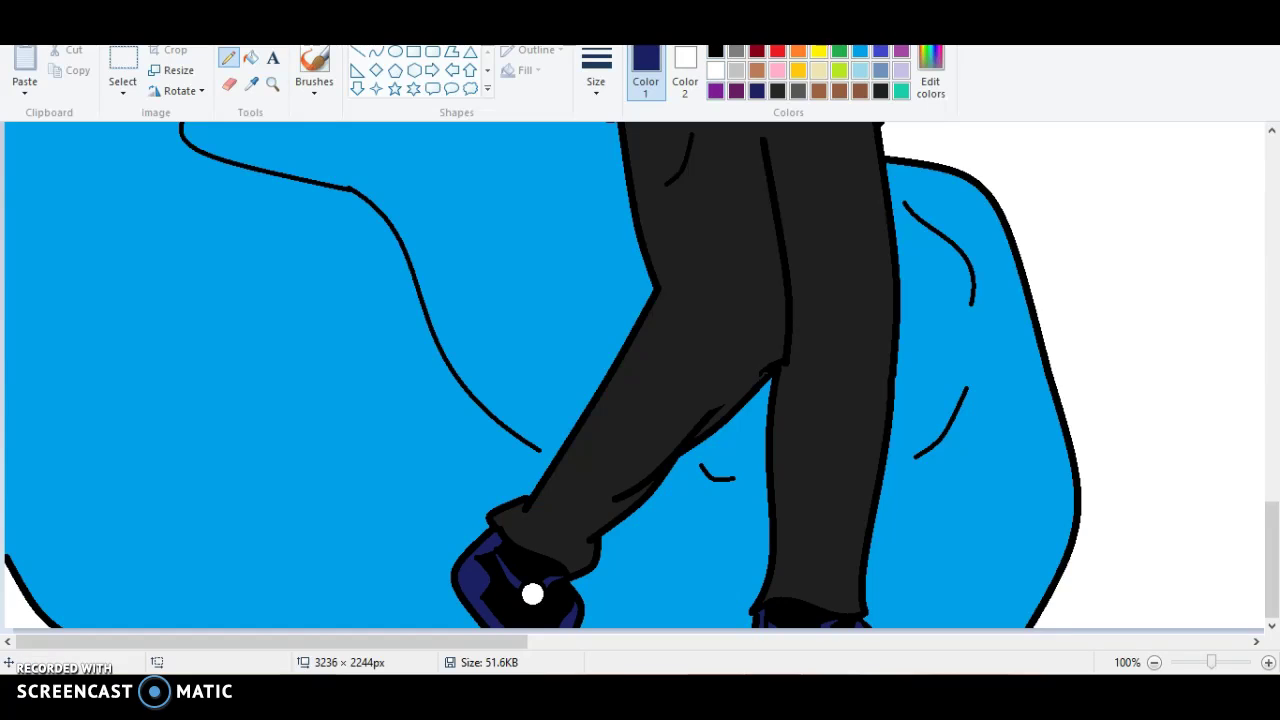
click(715, 91)
click(736, 91)
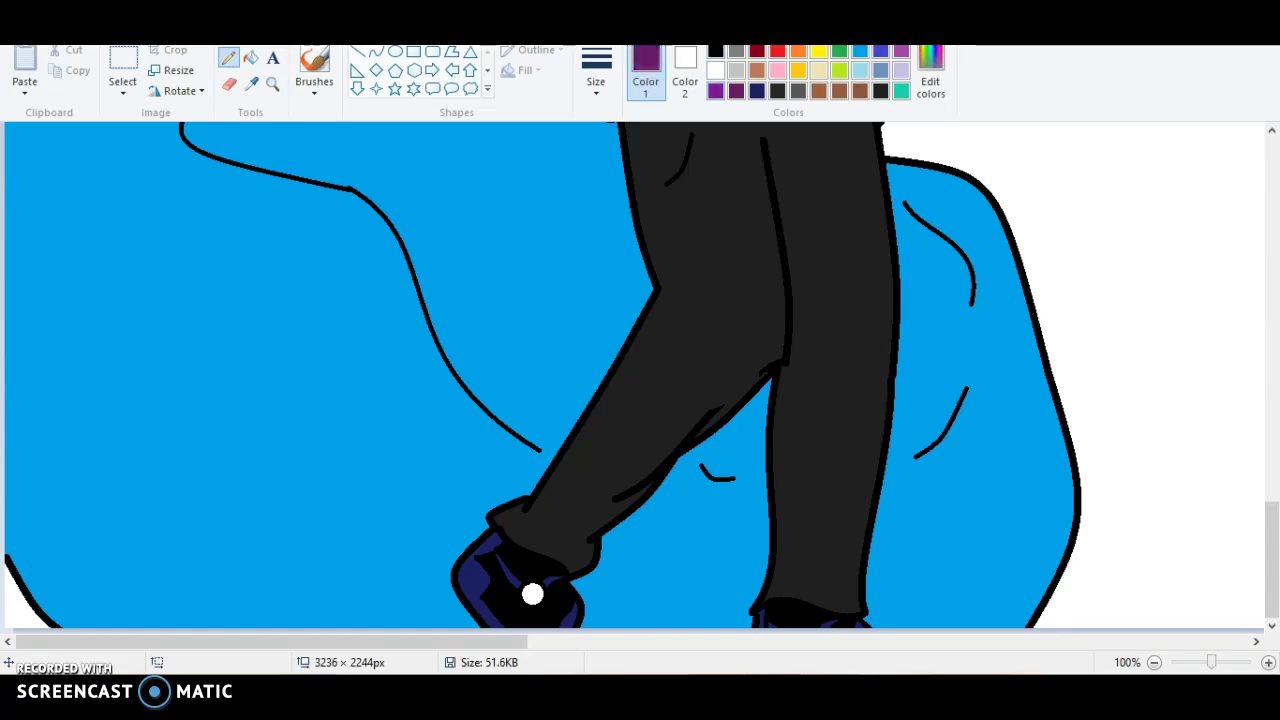
click(251, 58)
click(532, 594)
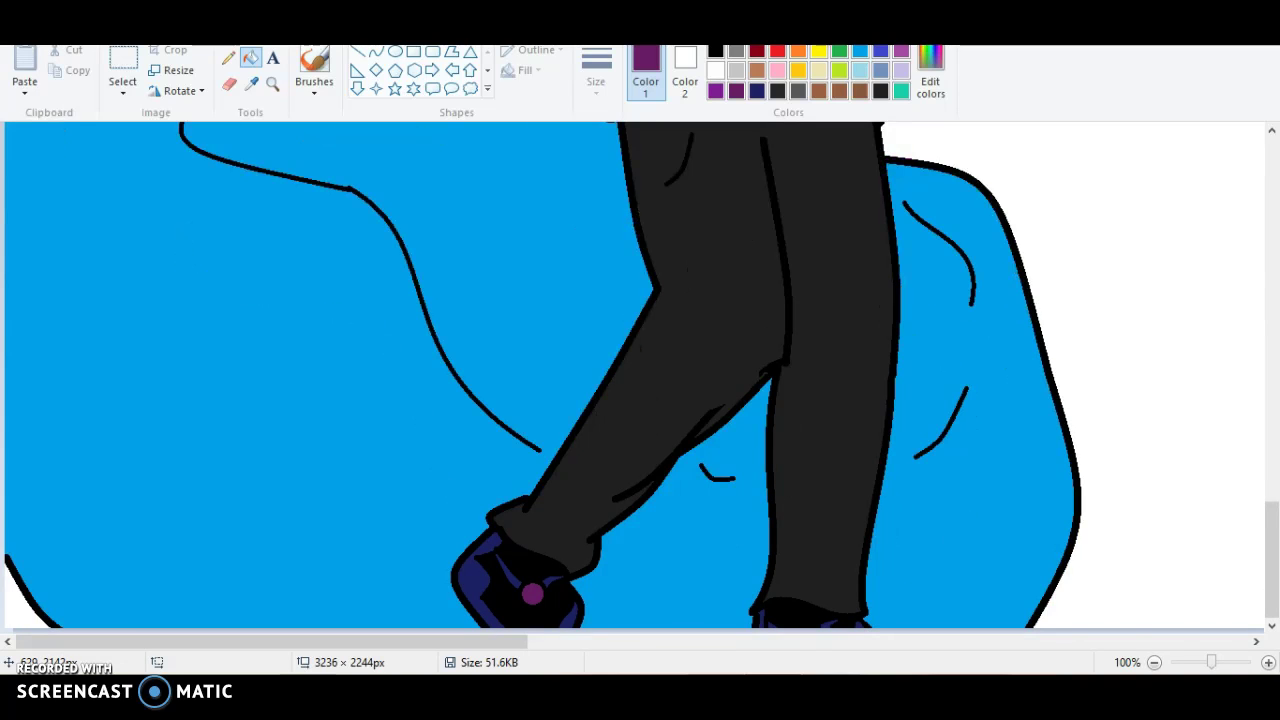
Try filling the white background behind the purple-haired character and the poster with dark purple.
scroll(634, 377, up, 5)
scroll(640, 377, up, 4)
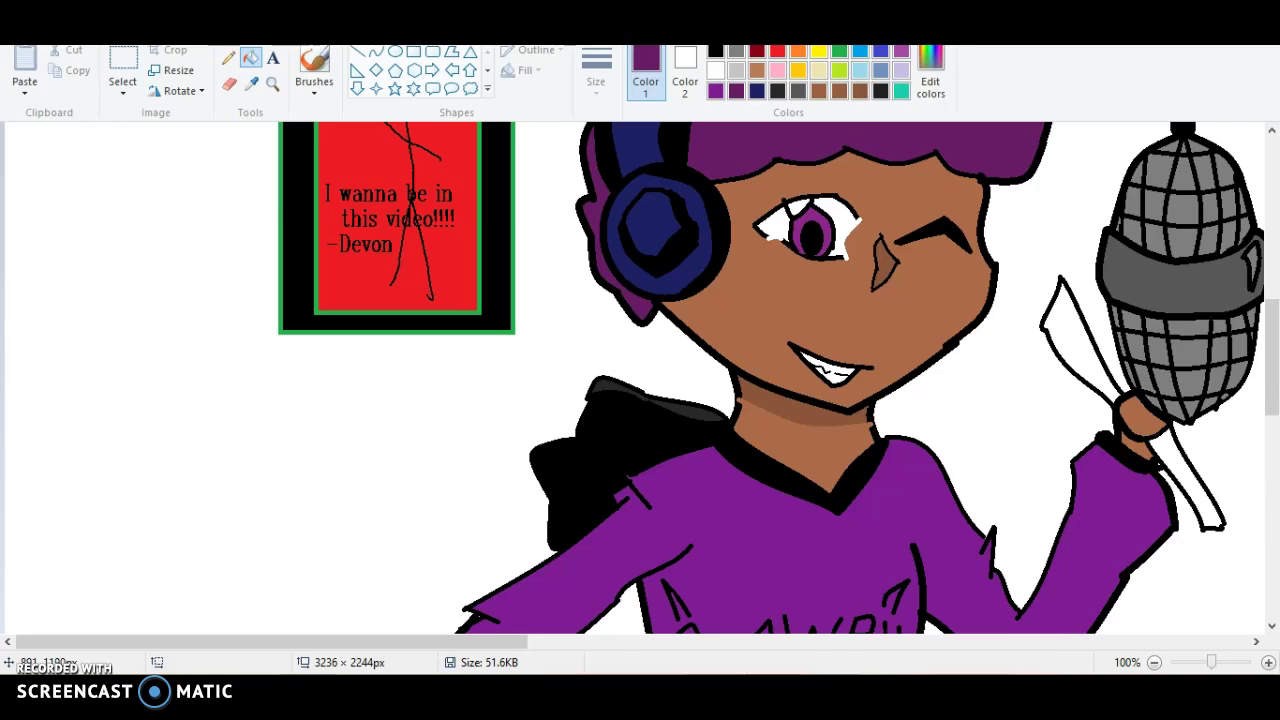
scroll(640, 377, up, 2)
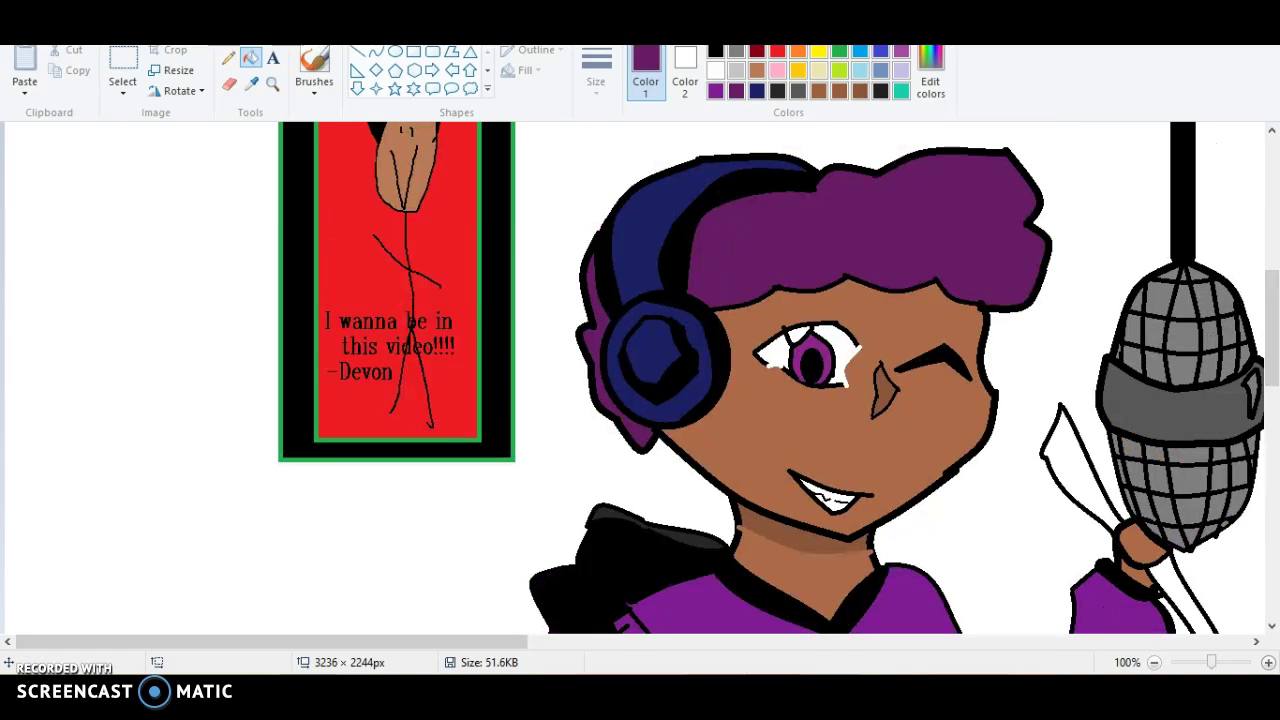
scroll(640, 377, up, 5)
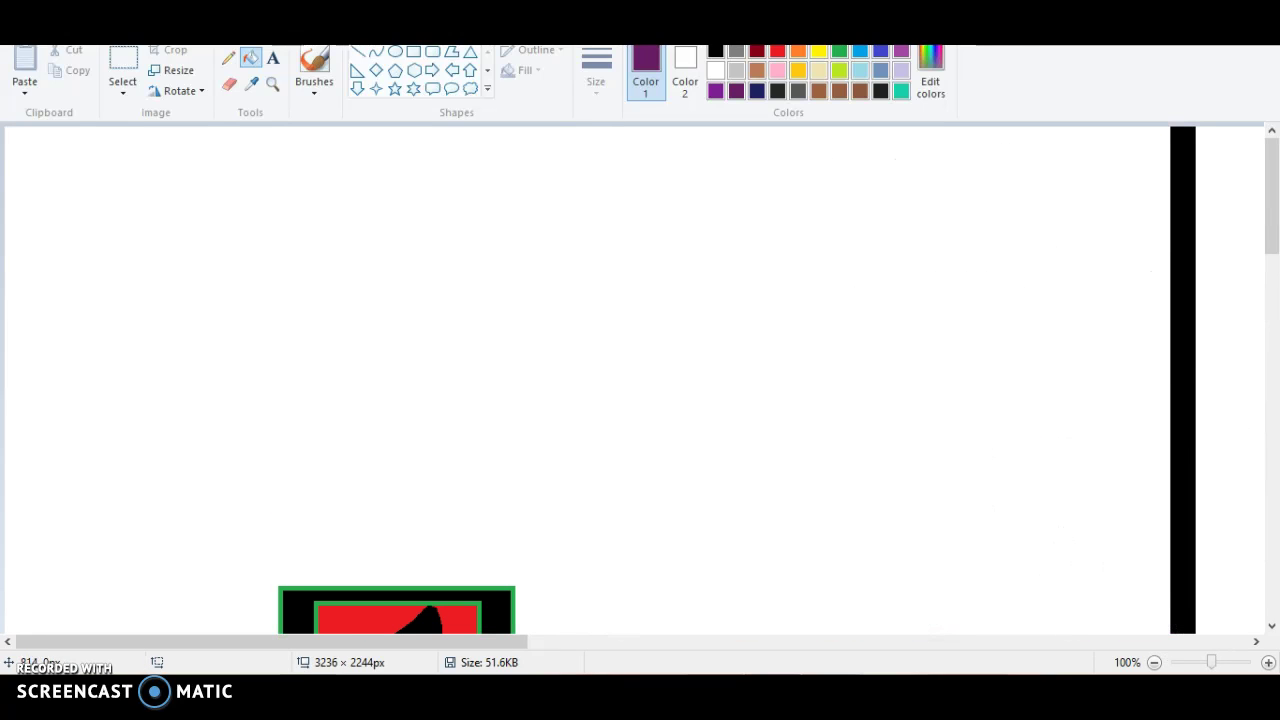
scroll(800, 360, down, 3)
click(900, 290)
scroll(919, 320, down, 6)
scroll(955, 320, up, 7)
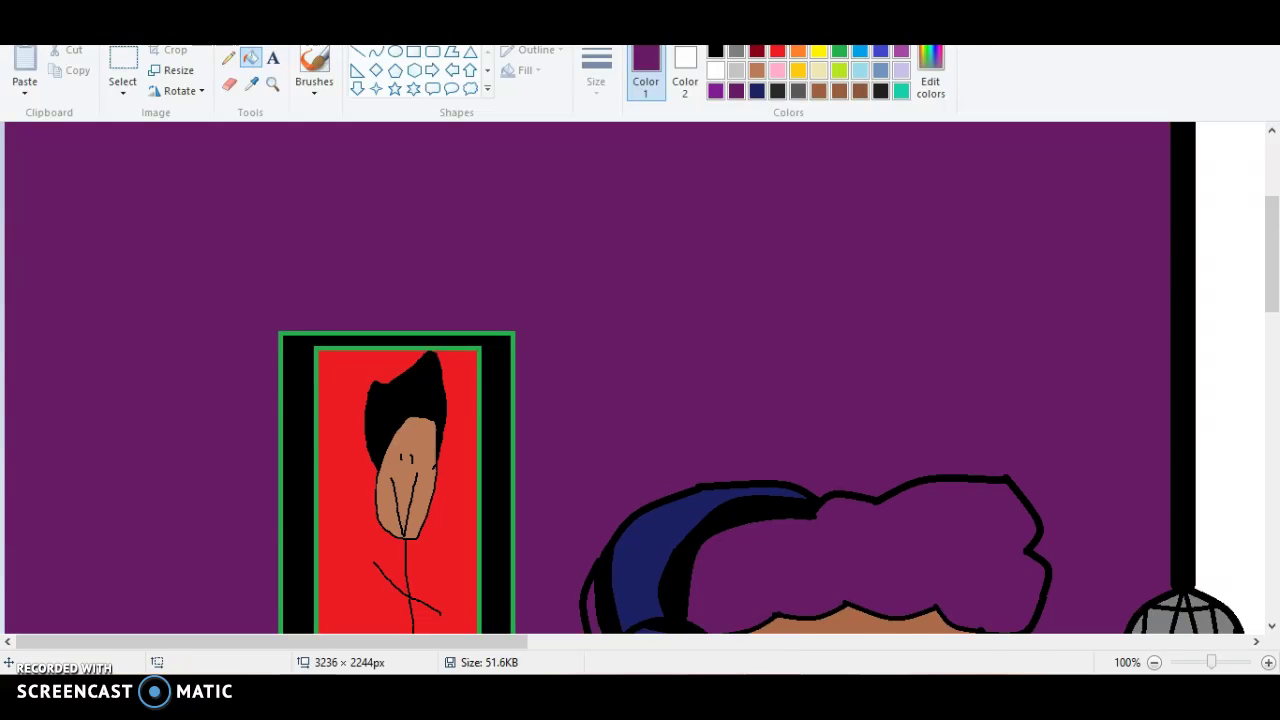
key(ctrl+z)
scroll(640, 377, down, 1)
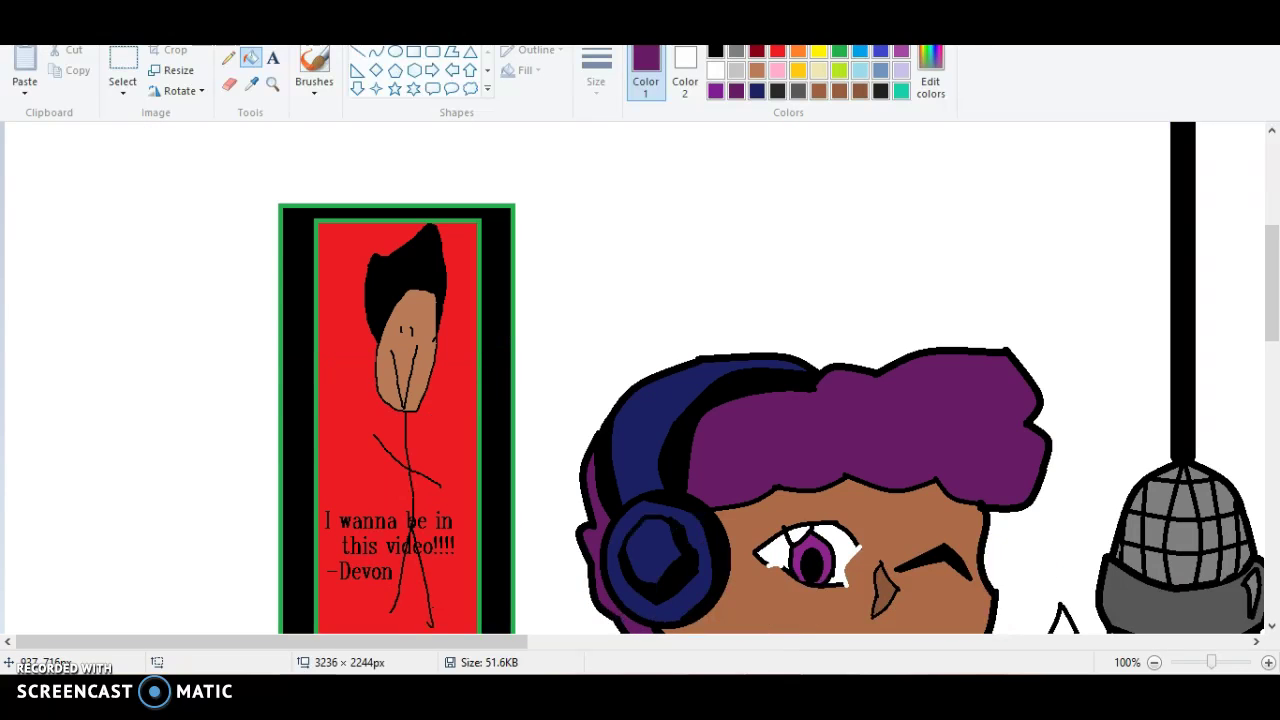
scroll(640, 377, up, 1)
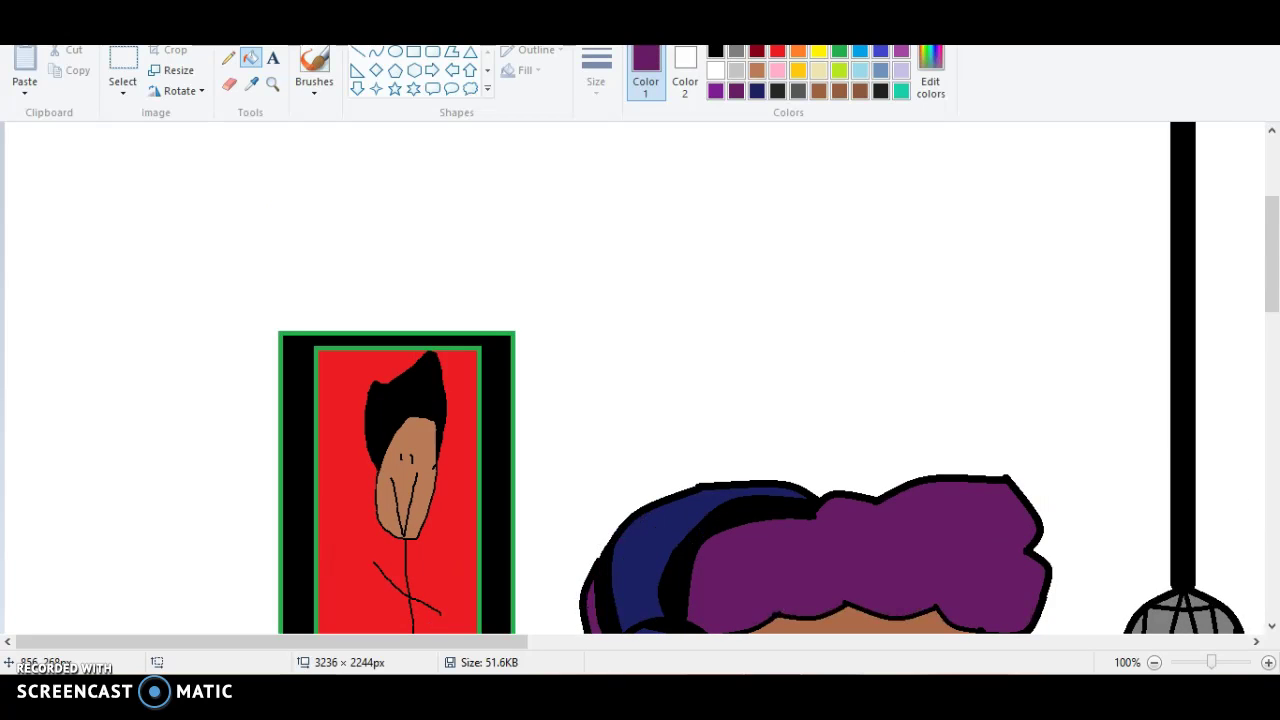
Mix a darker, more saturated purple and fill the white background behind the purple-haired character with it.
click(930, 75)
drag(840, 341, 840, 354)
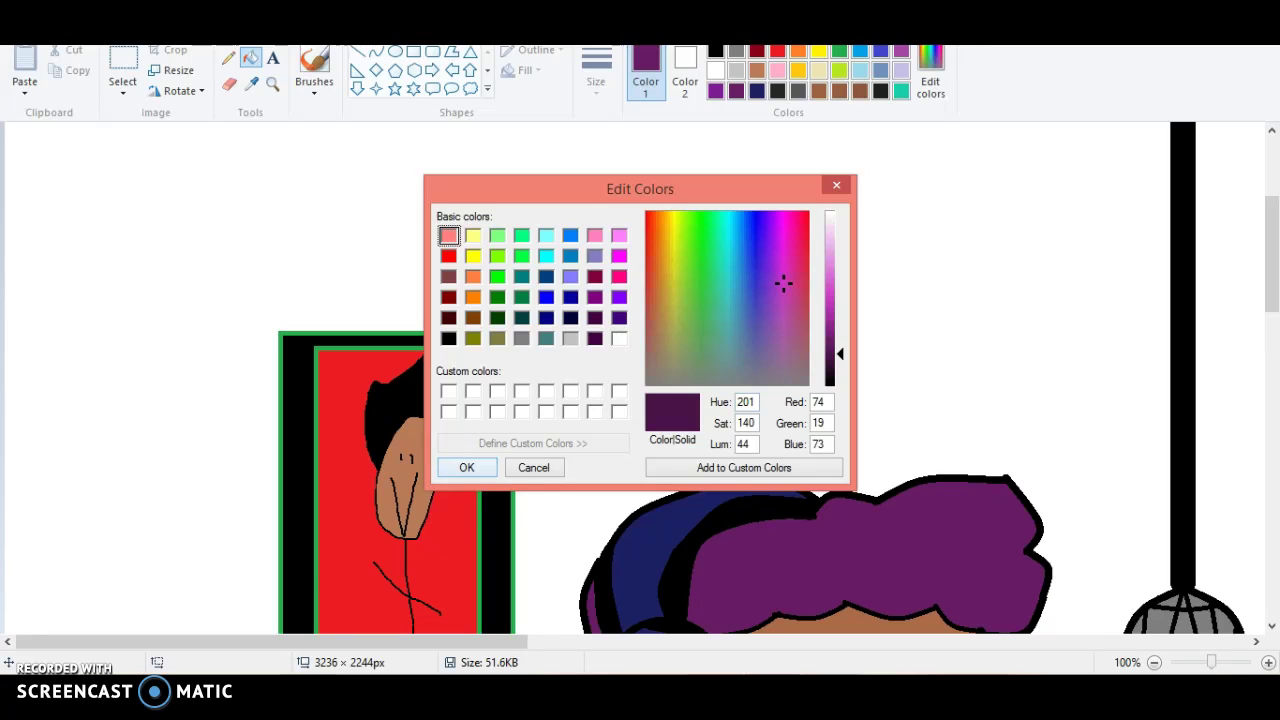
drag(783, 284, 783, 235)
click(467, 468)
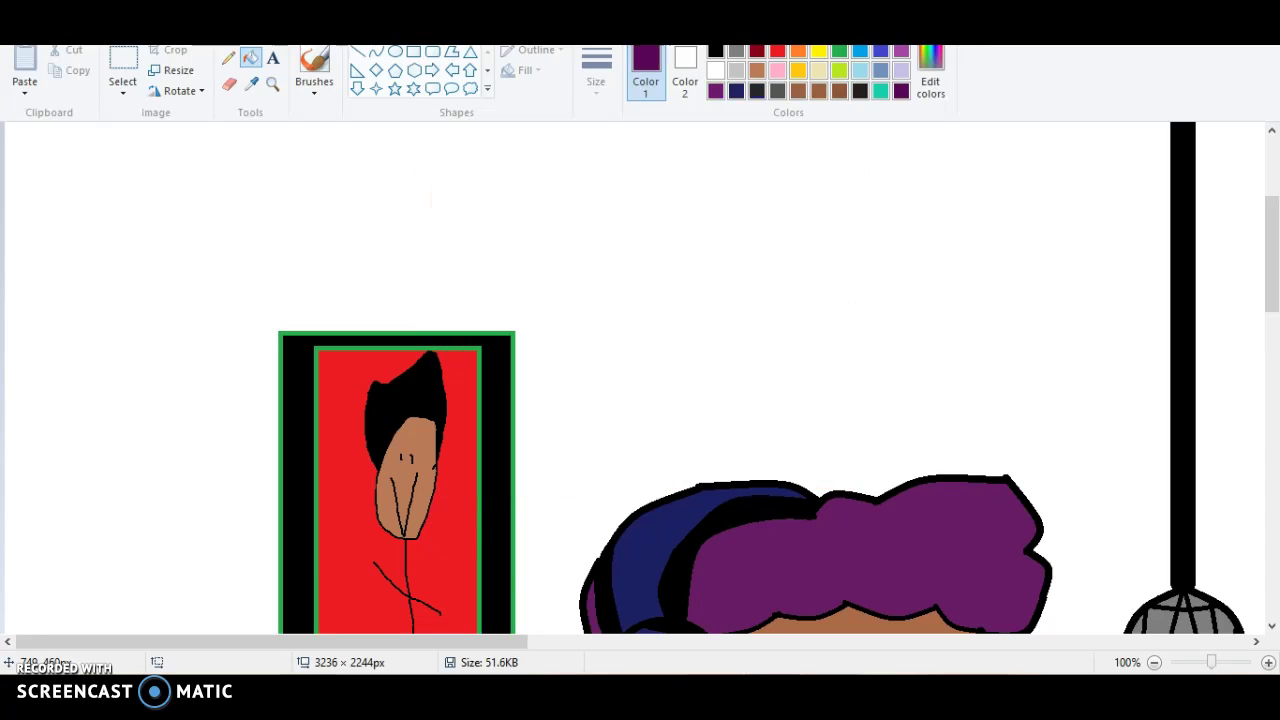
click(600, 250)
Examine the background fill around the purple-haired character and the background across to the blue-haired character's head.
scroll(713, 300, down, 3)
scroll(764, 316, down, 10)
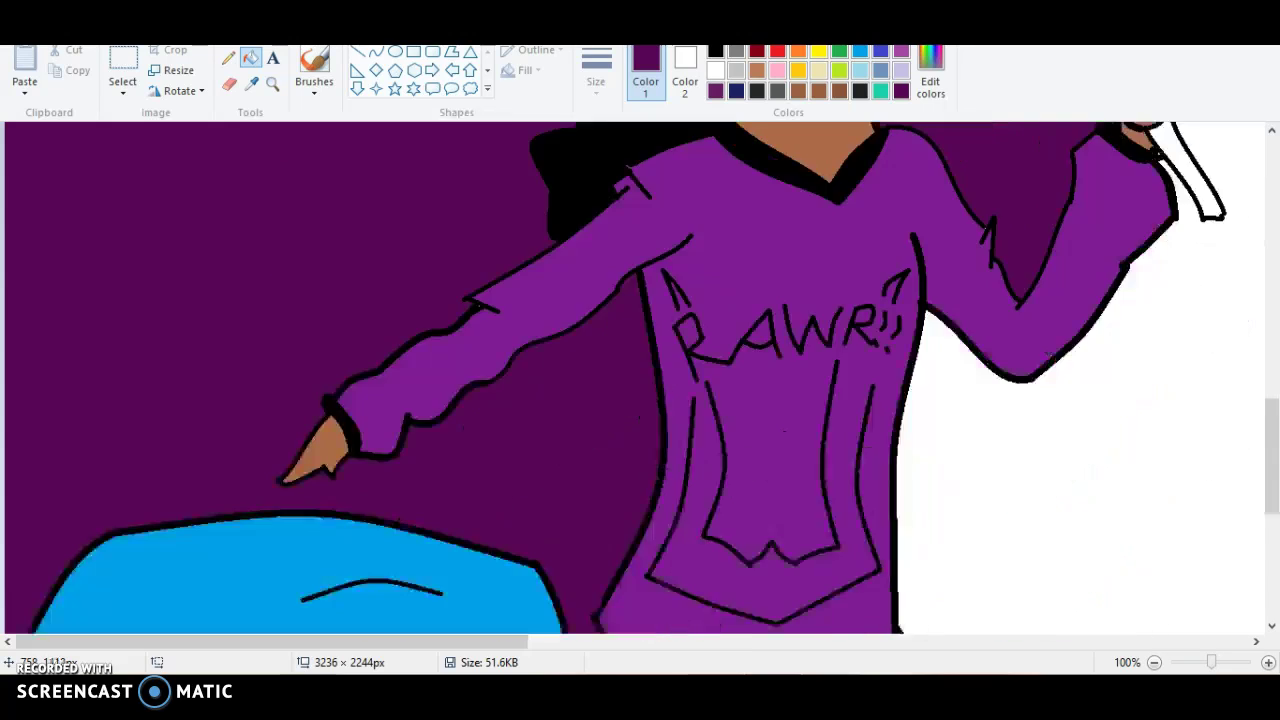
scroll(999, 438, down, 1)
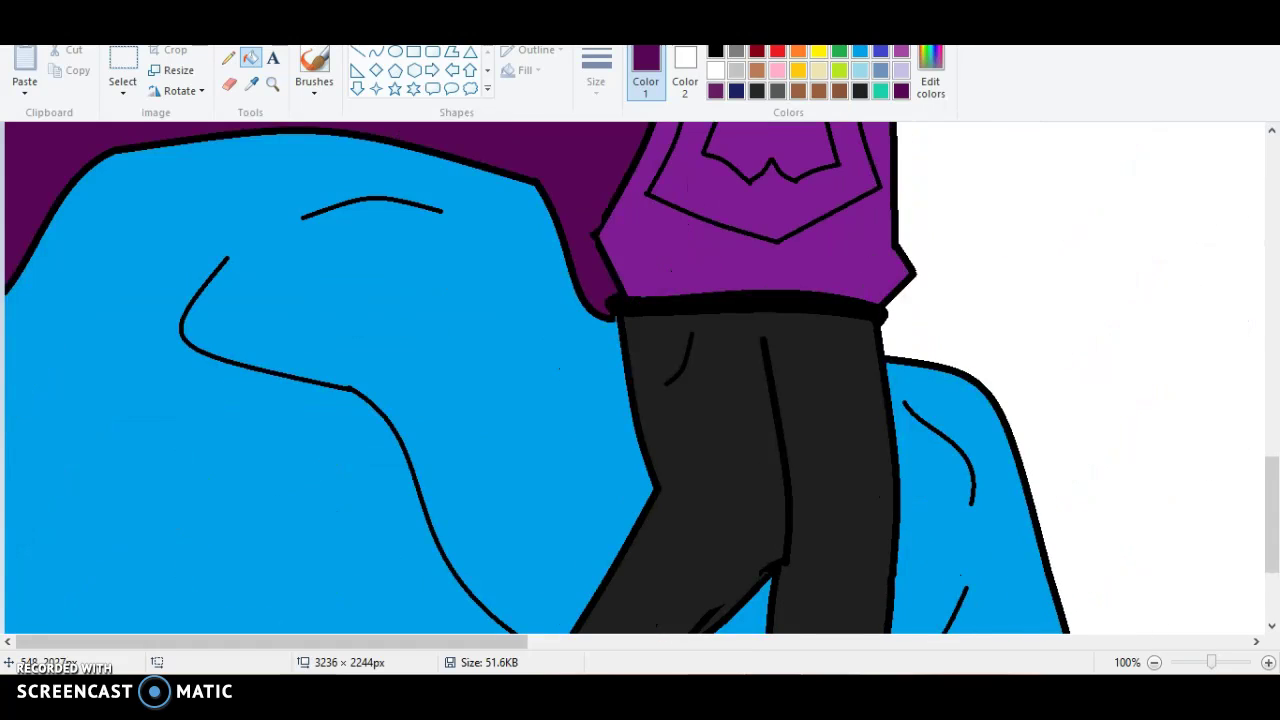
drag(480, 642, 618, 642)
scroll(632, 440, up, 3)
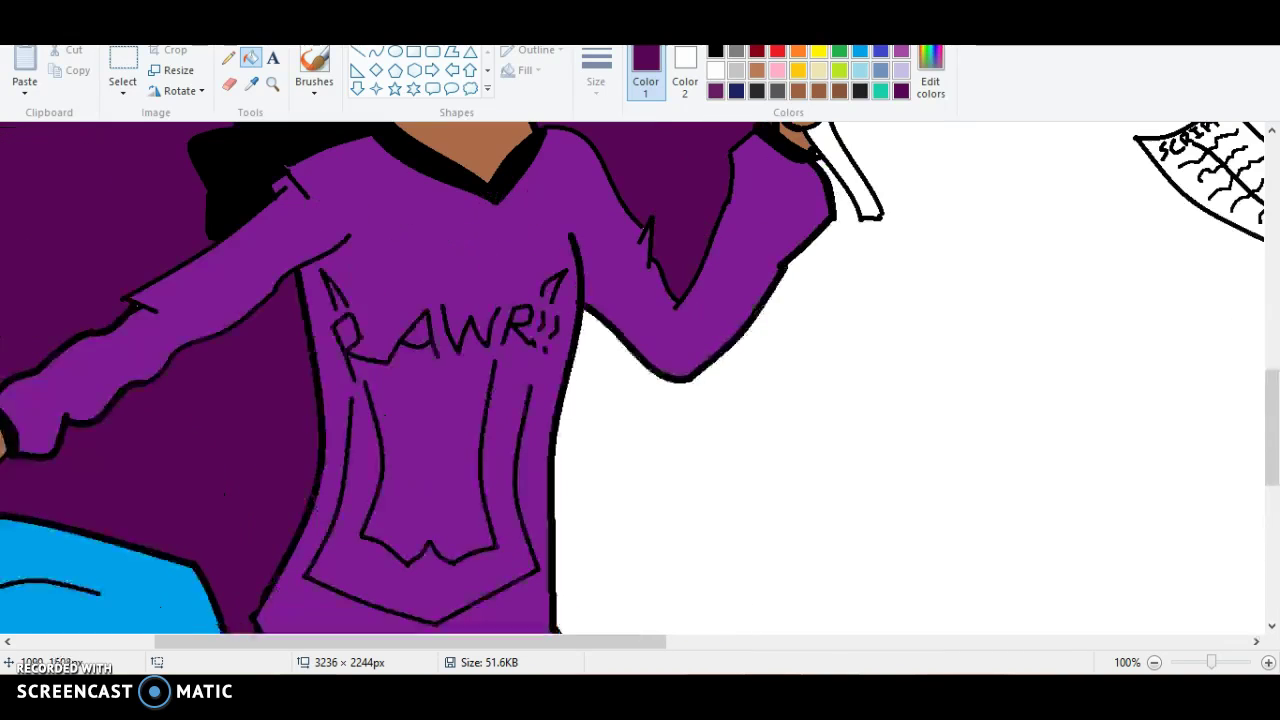
scroll(640, 380, right, 8)
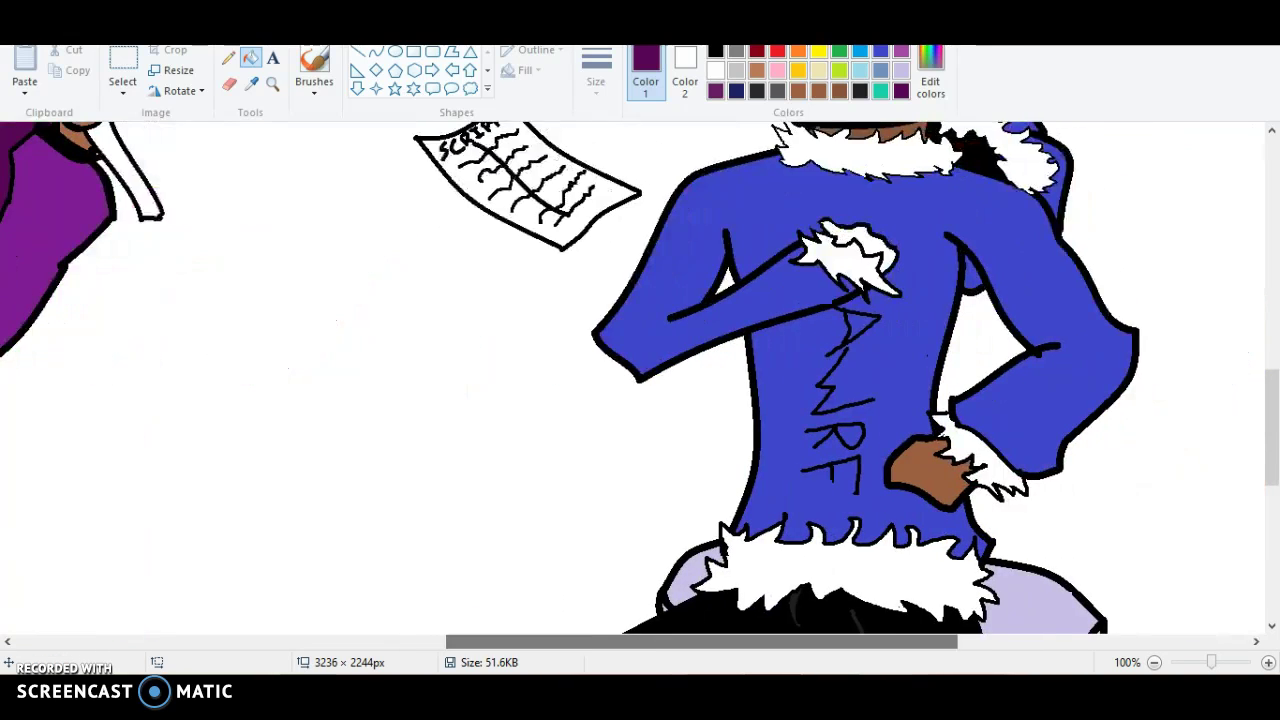
scroll(640, 380, up, 3)
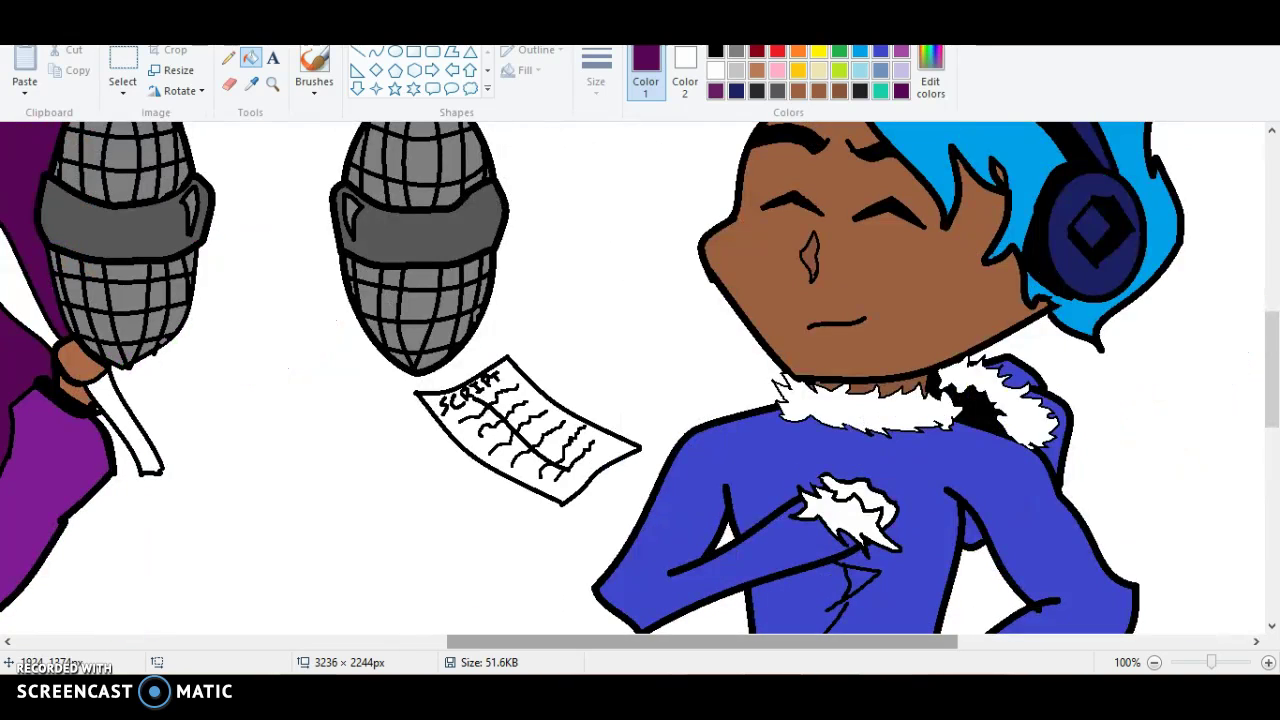
scroll(640, 380, right, 8)
scroll(640, 380, up, 4)
scroll(640, 380, down, 4)
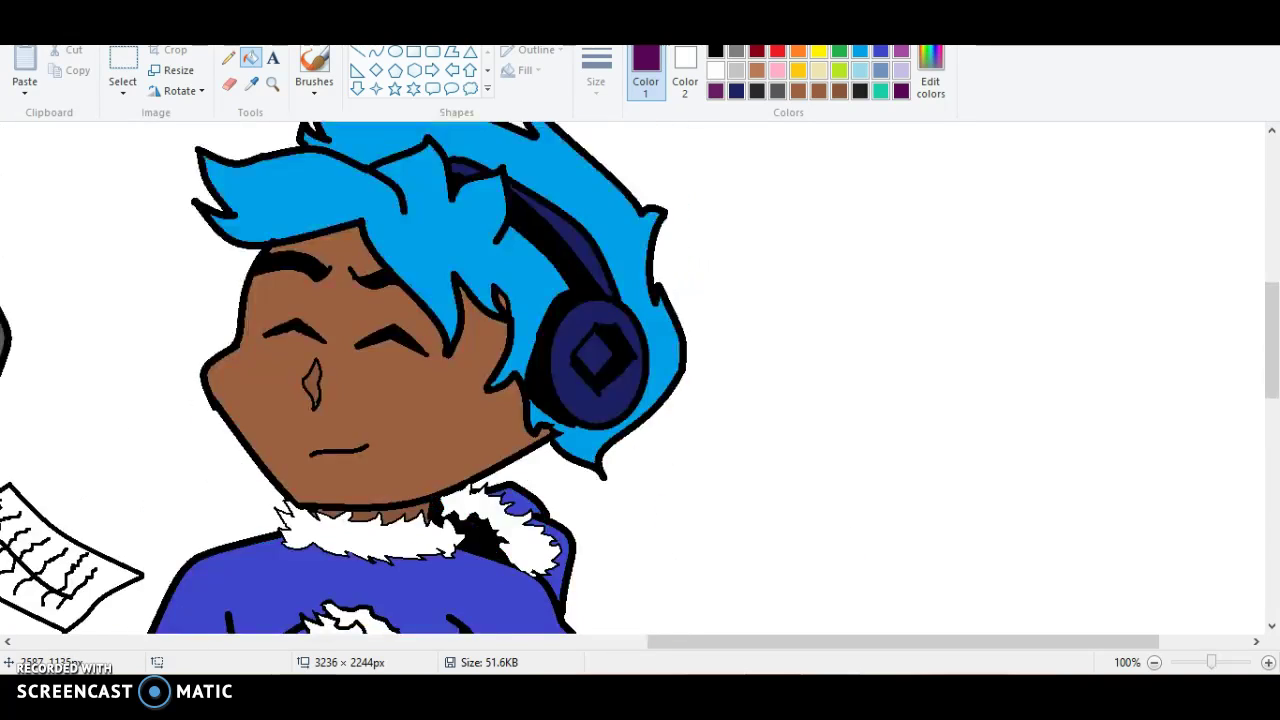
scroll(640, 380, up, 3)
scroll(640, 380, up, 1)
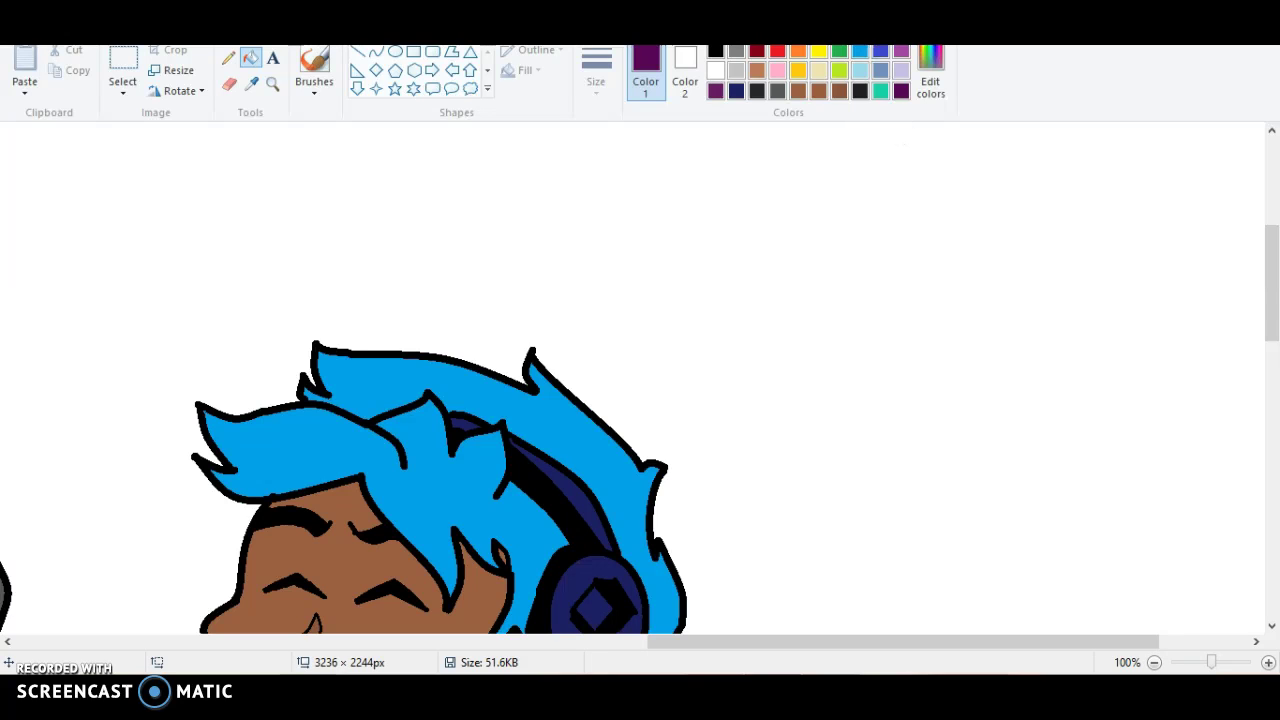
Mix a deeper blue (red 17, green 32, blue 166) and fill the remaining white background around the blue-haired character with it.
click(881, 51)
click(930, 75)
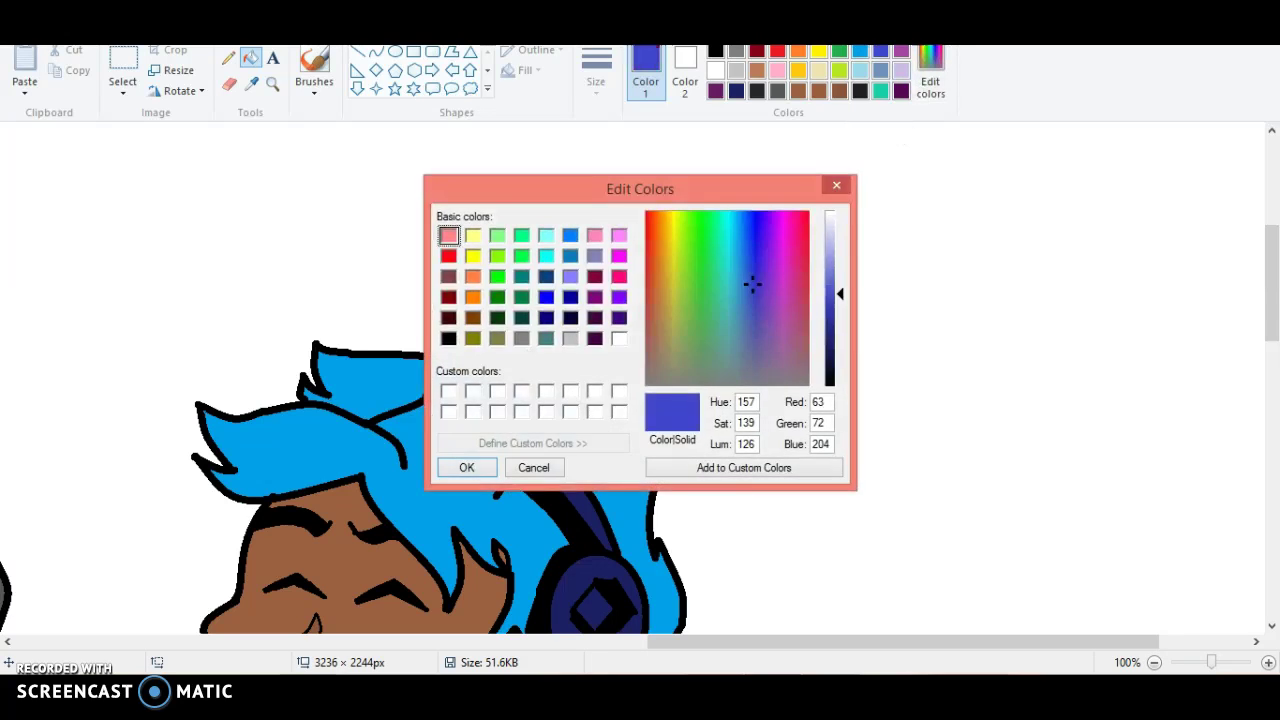
drag(752, 284, 752, 244)
drag(830, 293, 830, 323)
click(467, 468)
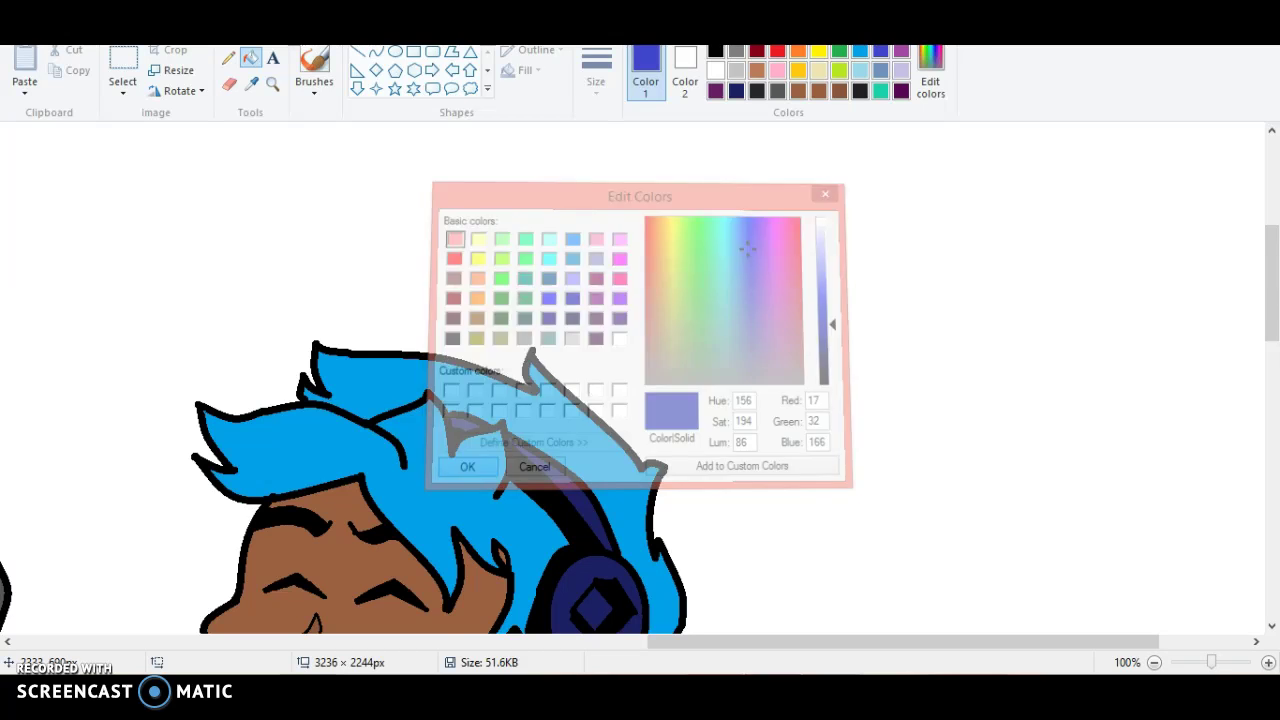
click(783, 314)
Examine the blue background around the blue-haired character, between both figures and up around the microphone stands.
scroll(783, 314, down, 7)
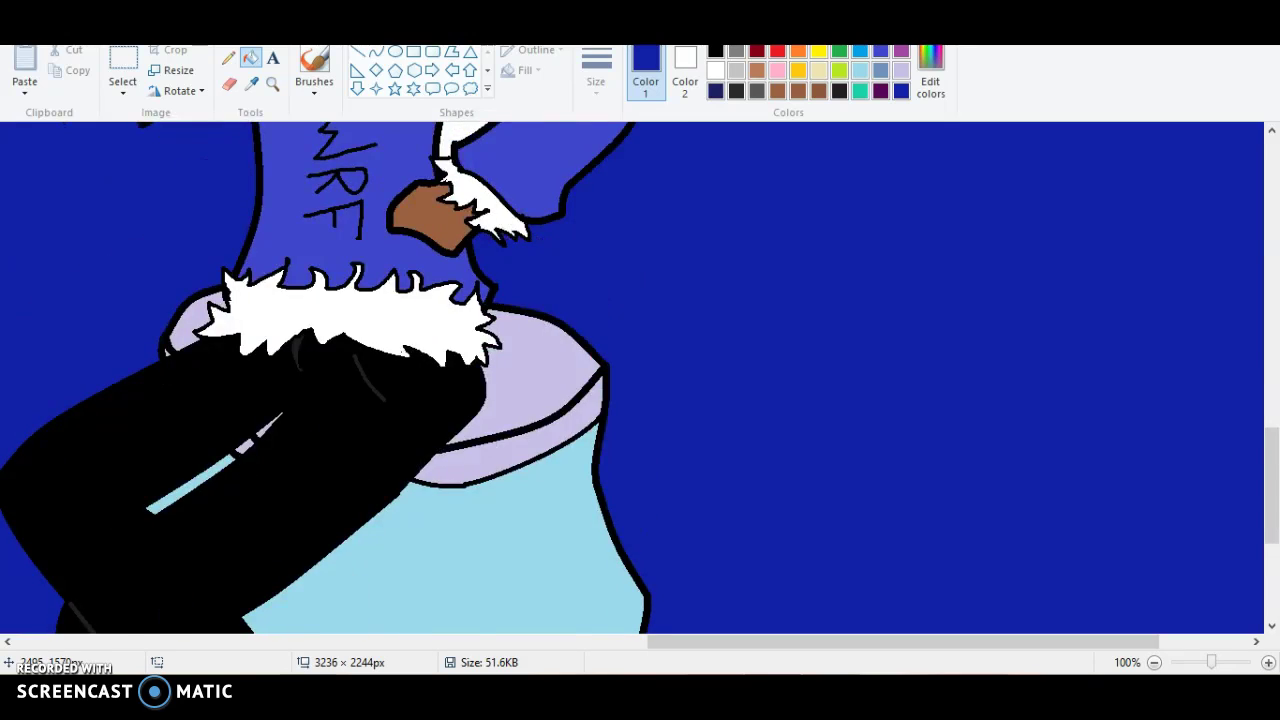
scroll(326, 378, up, 3)
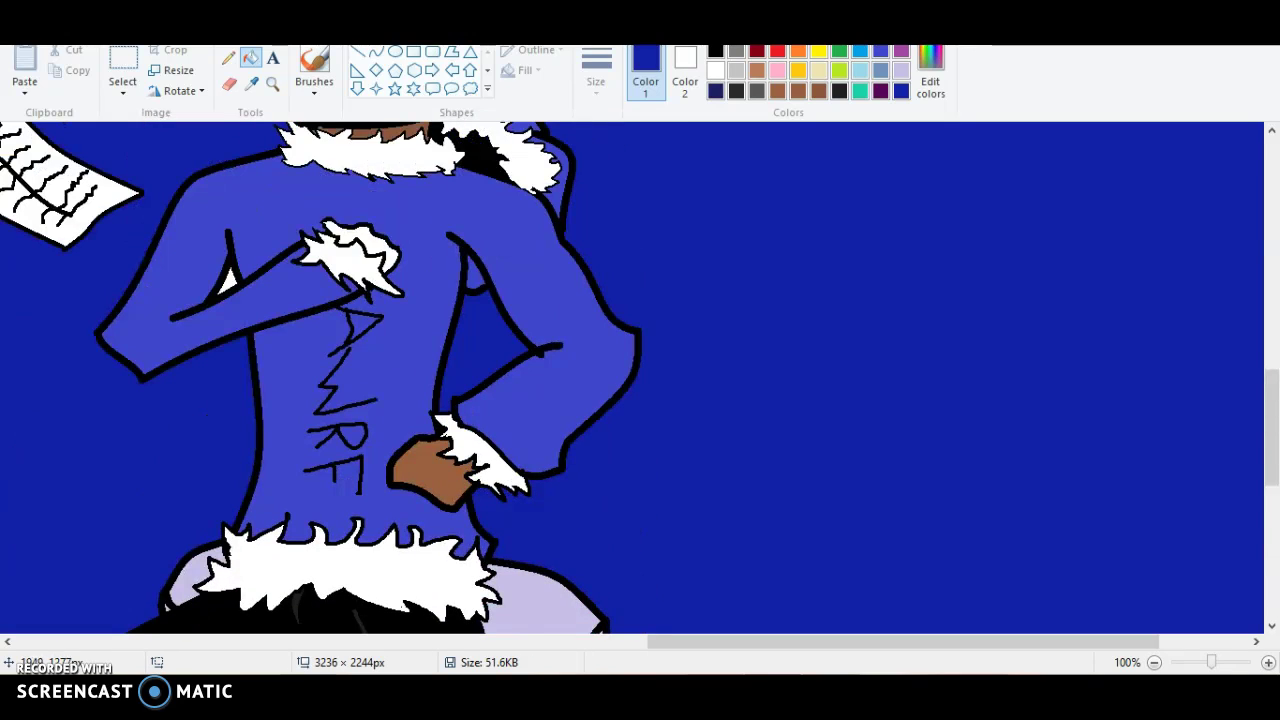
scroll(230, 285, down, 6)
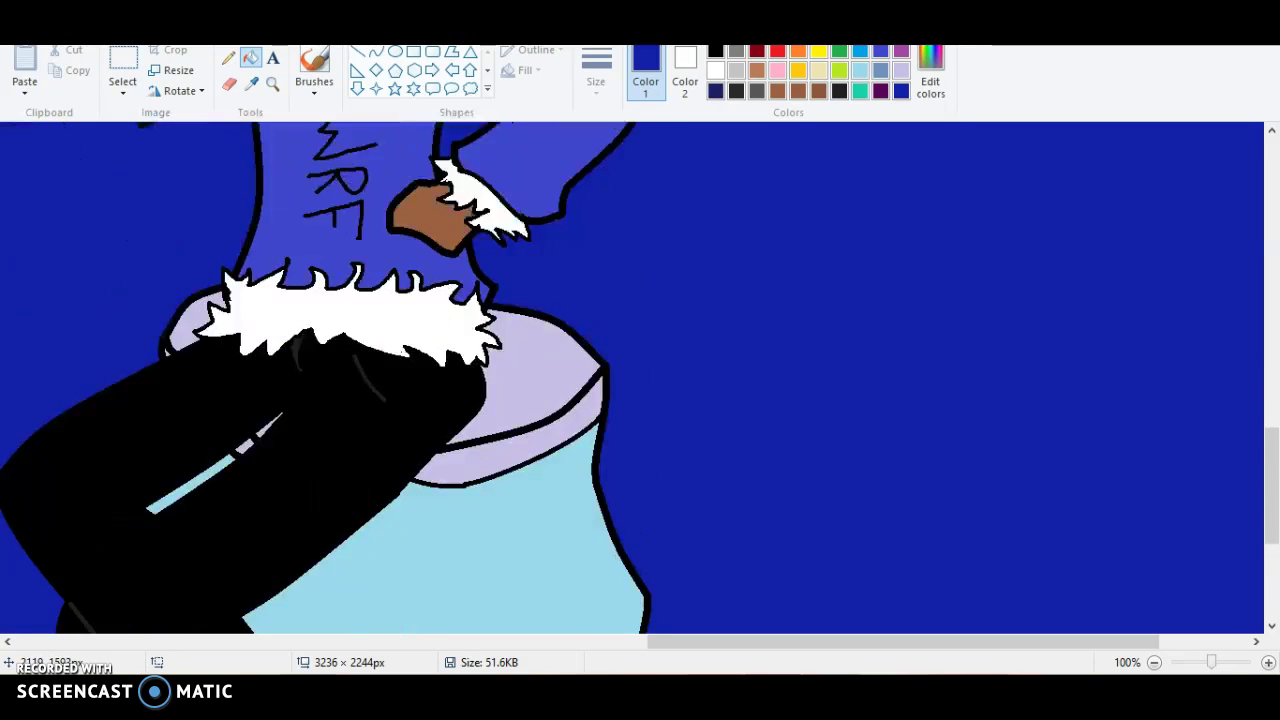
scroll(632, 377, up, 4)
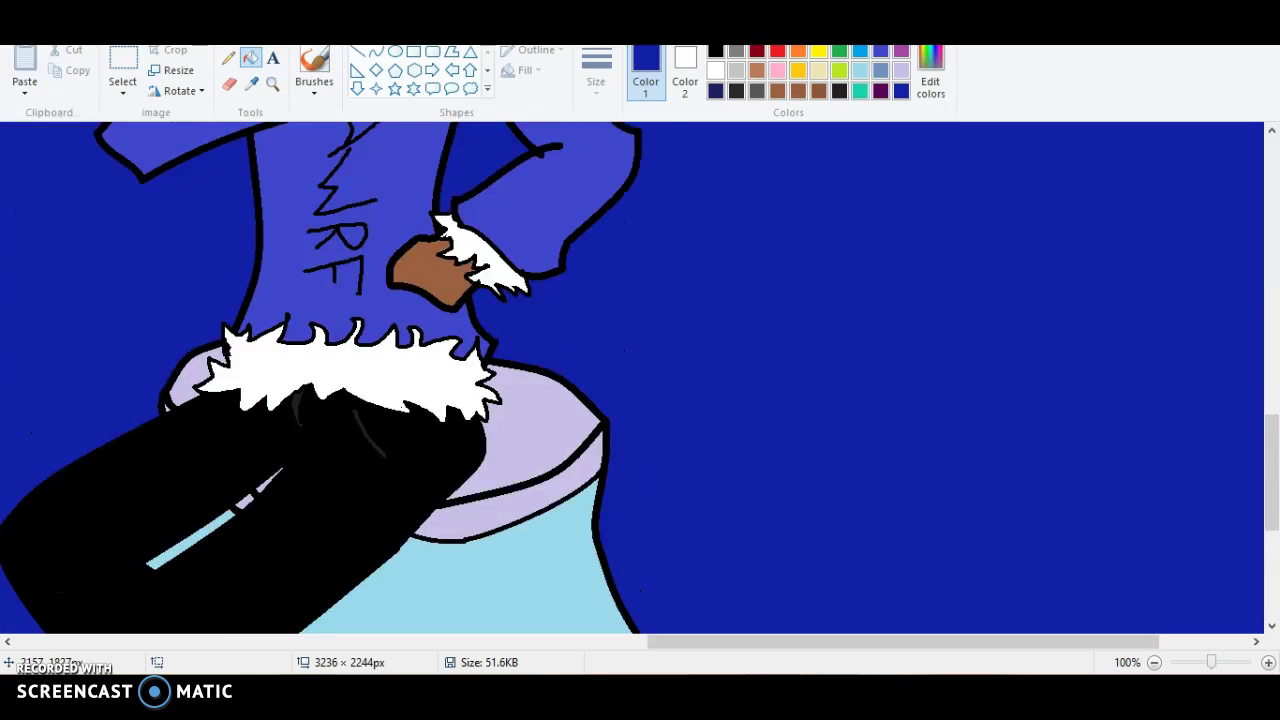
drag(874, 642, 430, 642)
scroll(428, 538, up, 4)
scroll(632, 377, up, 3)
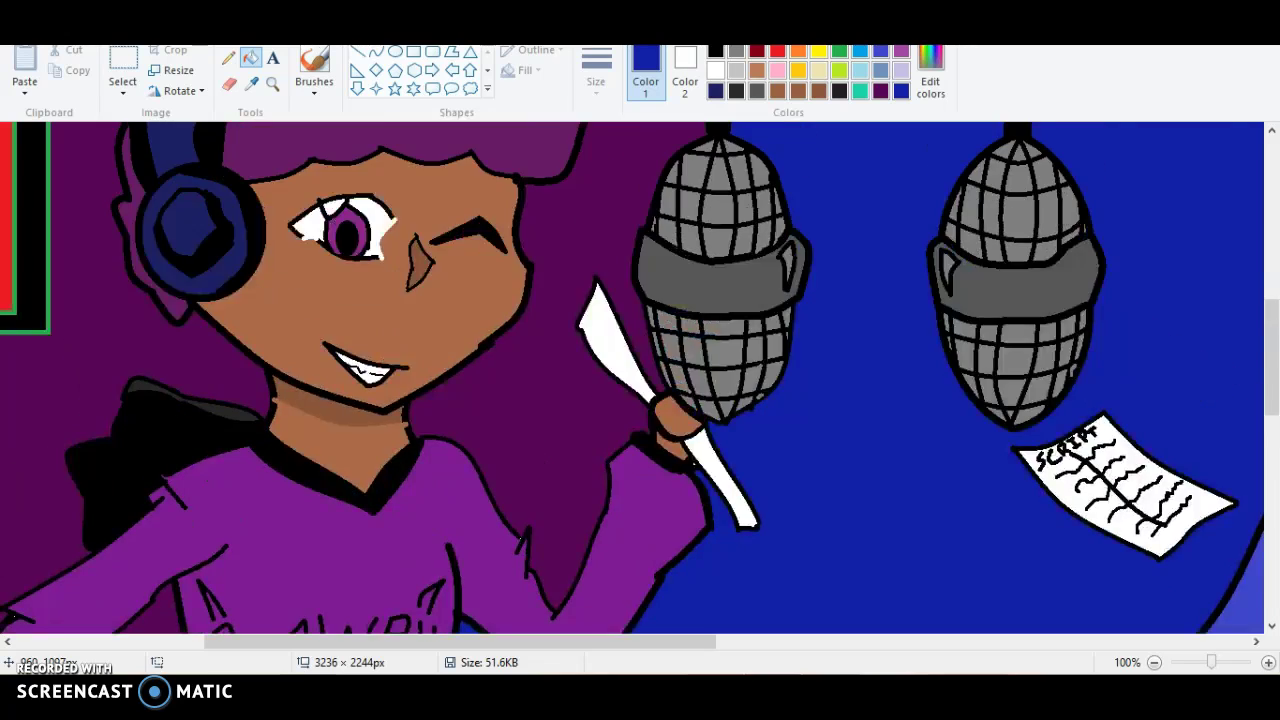
scroll(632, 377, down, 8)
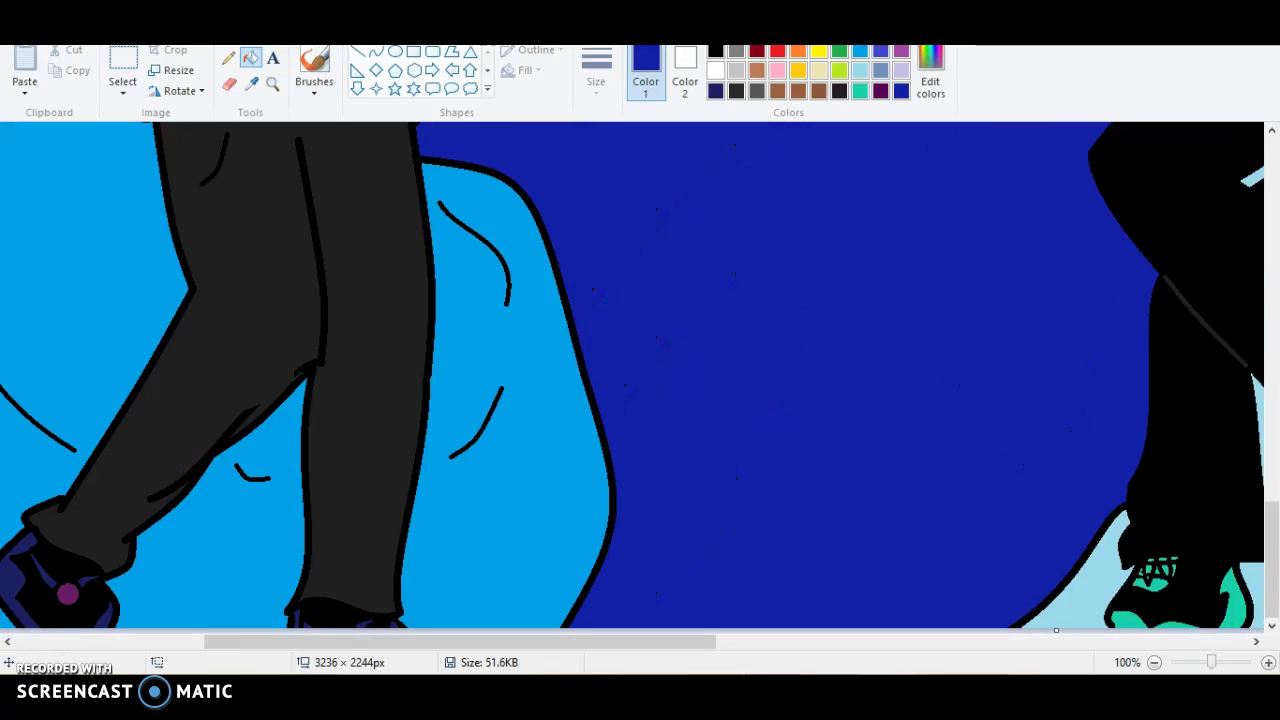
drag(608, 642, 727, 642)
scroll(721, 400, up, 5)
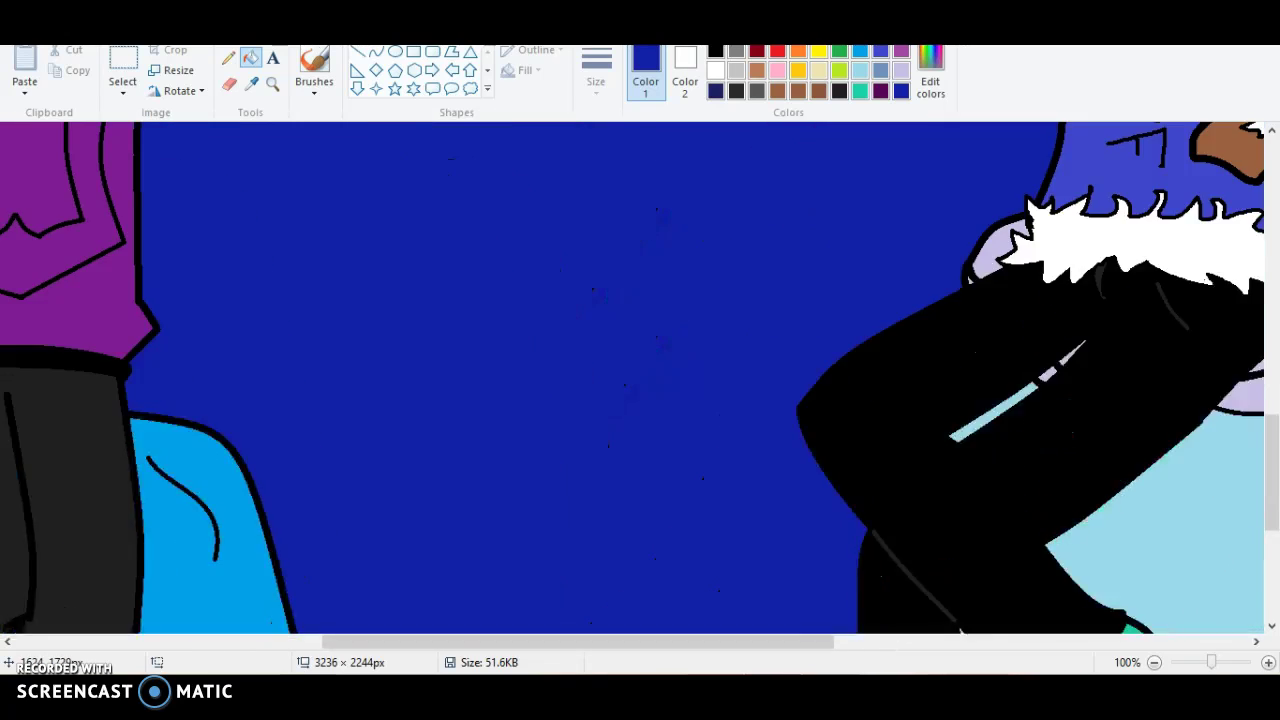
scroll(632, 377, up, 3)
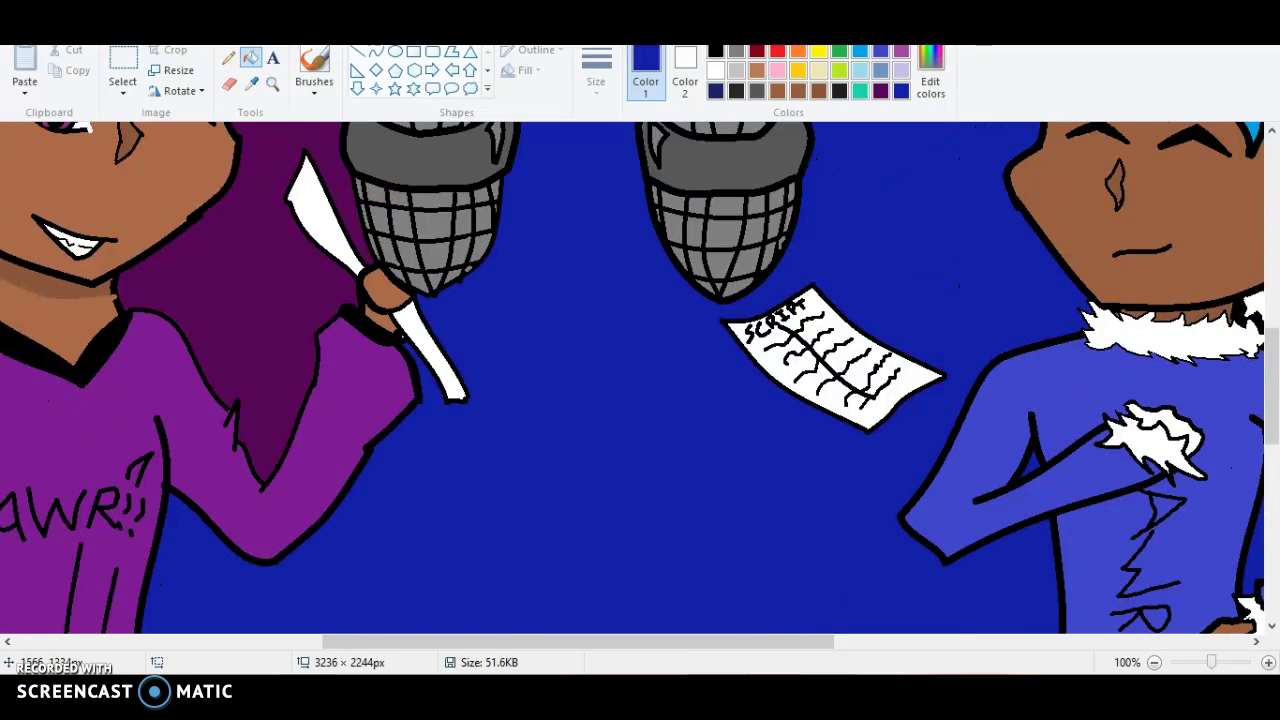
scroll(640, 380, up, 8)
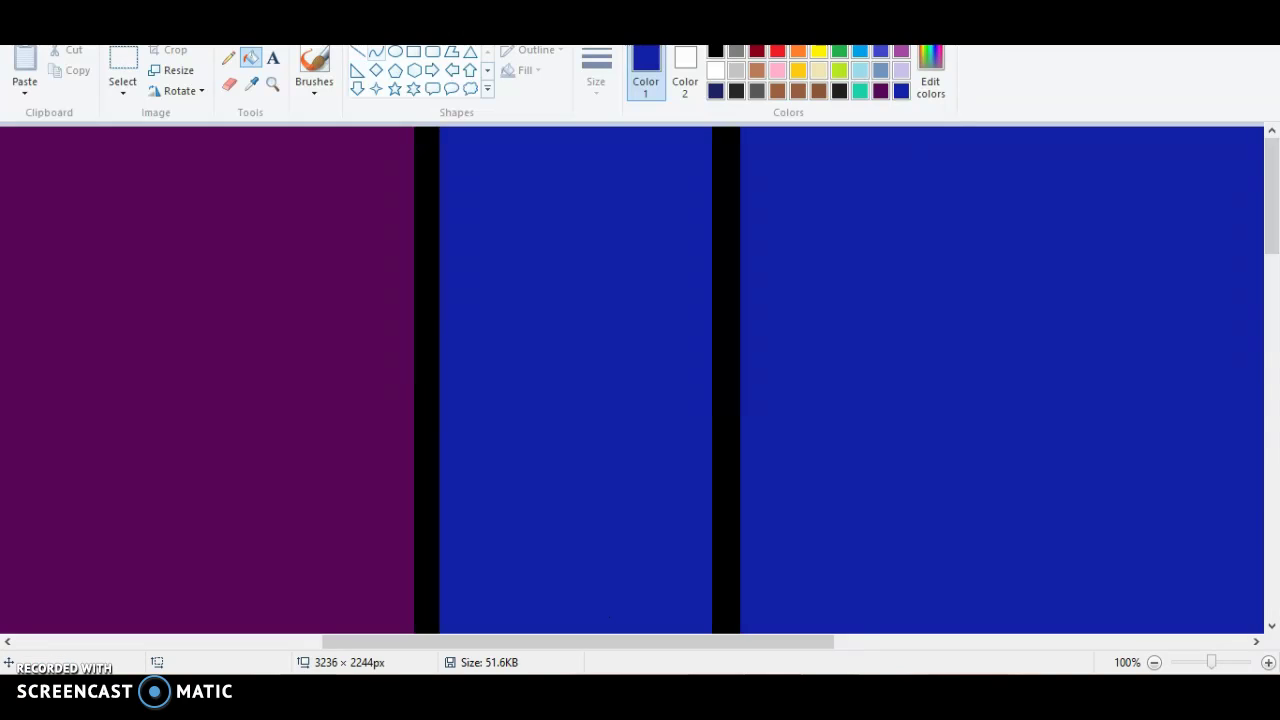
Try drawing a black vertical dividing line about 2332 px long between the two microphones with the Line tool.
click(357, 51)
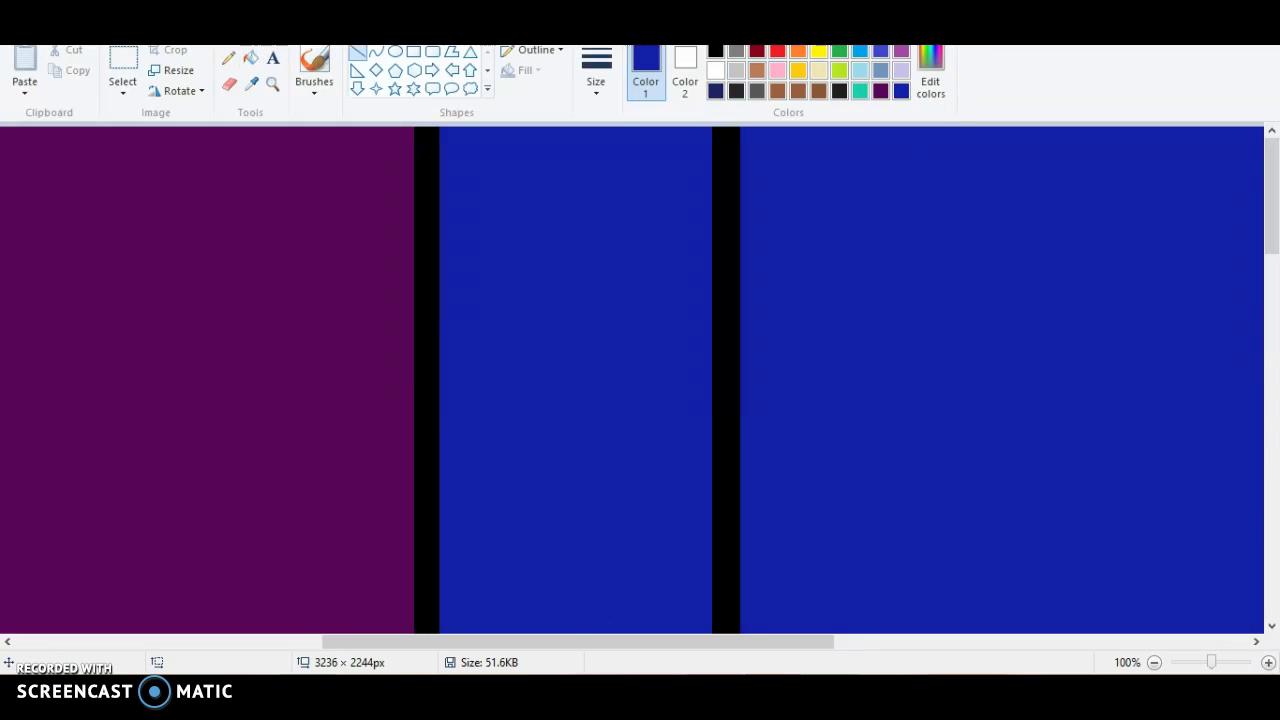
click(715, 51)
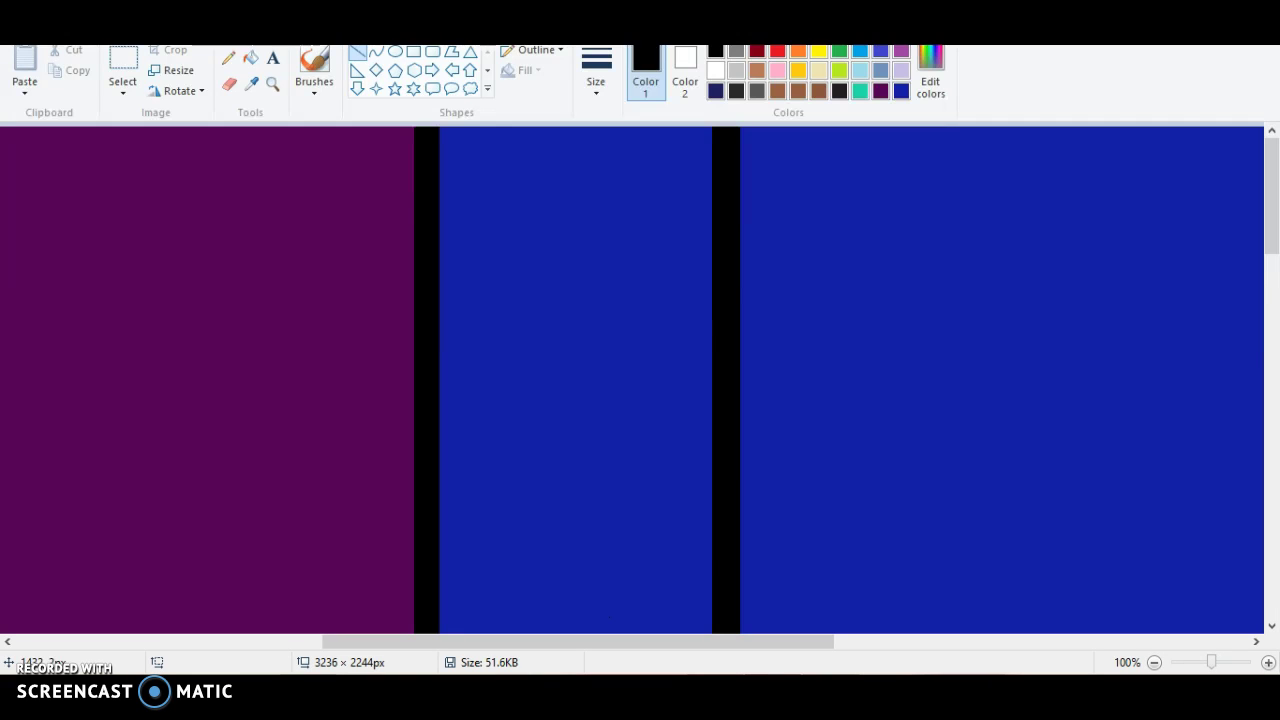
drag(592, 128, 591, 718)
scroll(583, 357, down, 13)
scroll(630, 520, up, 15)
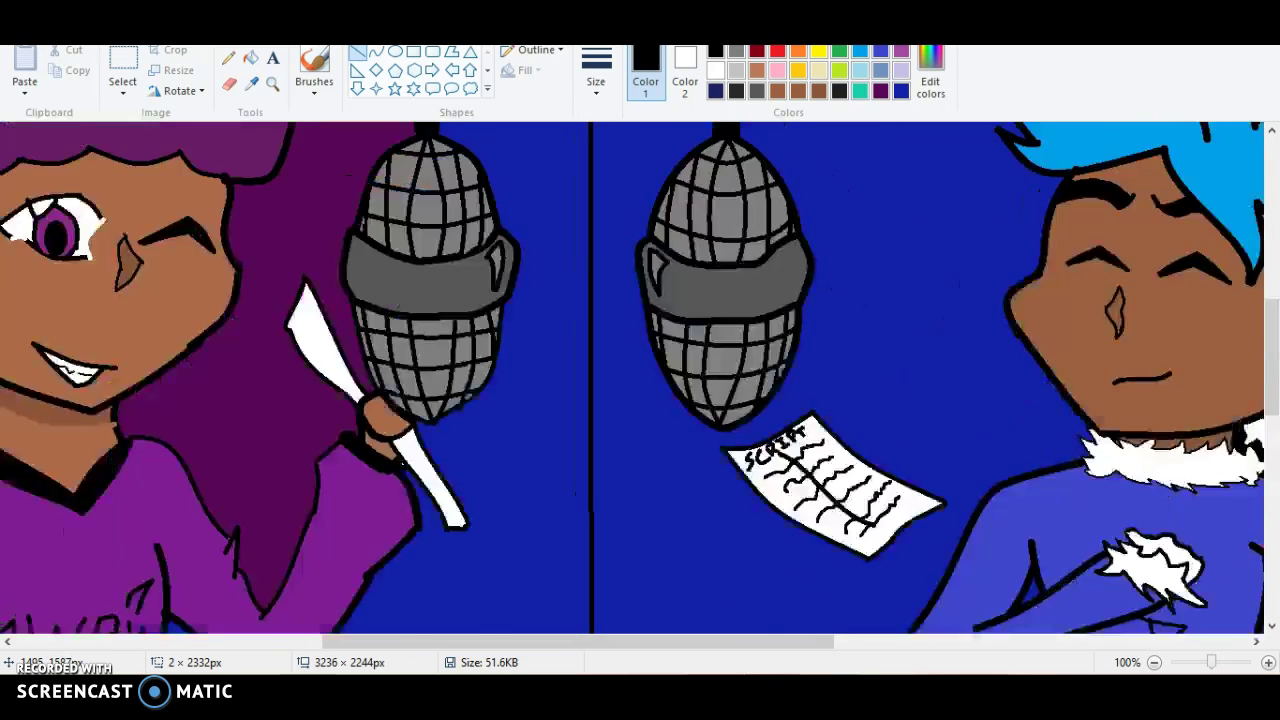
scroll(640, 377, down, 10)
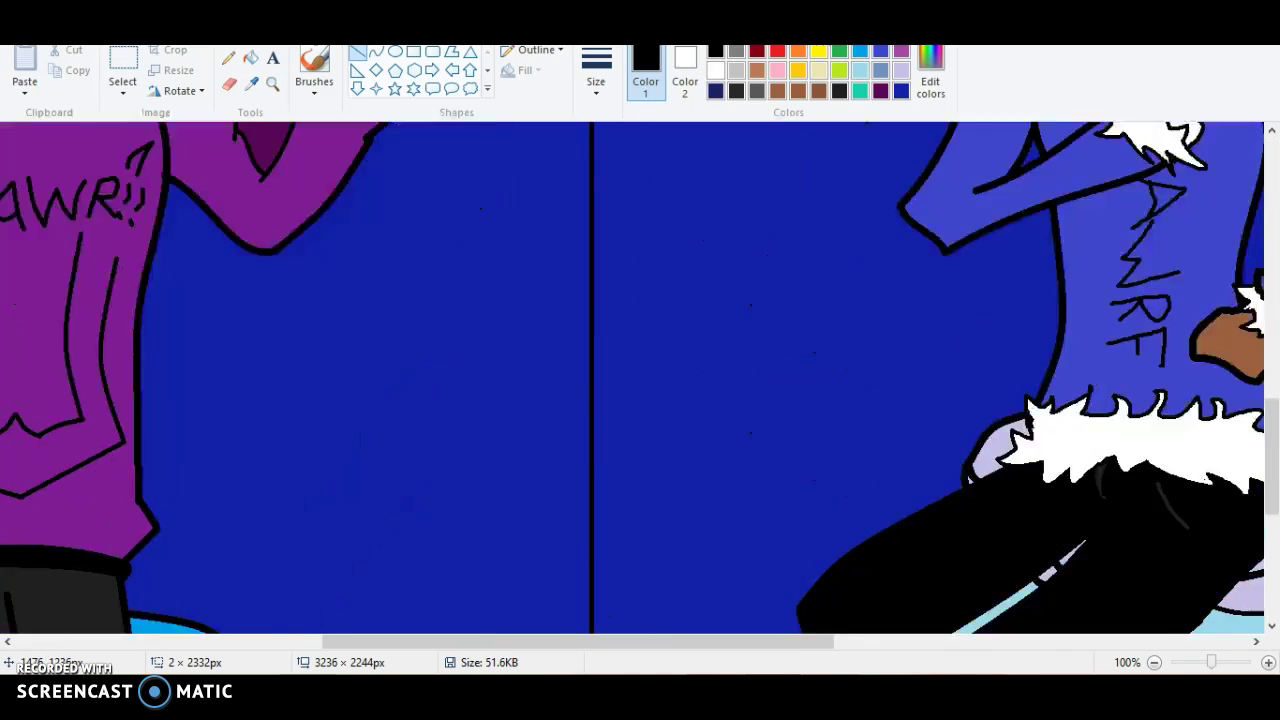
scroll(640, 377, down, 5)
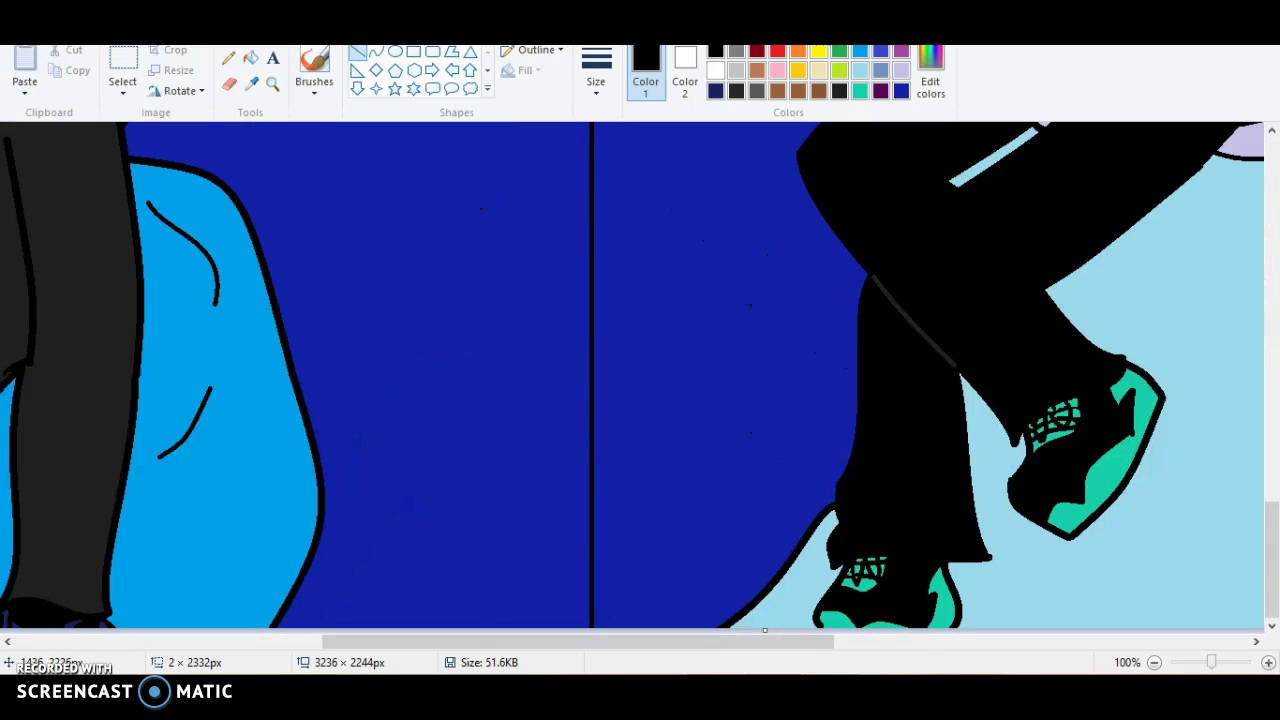
scroll(640, 377, up, 5)
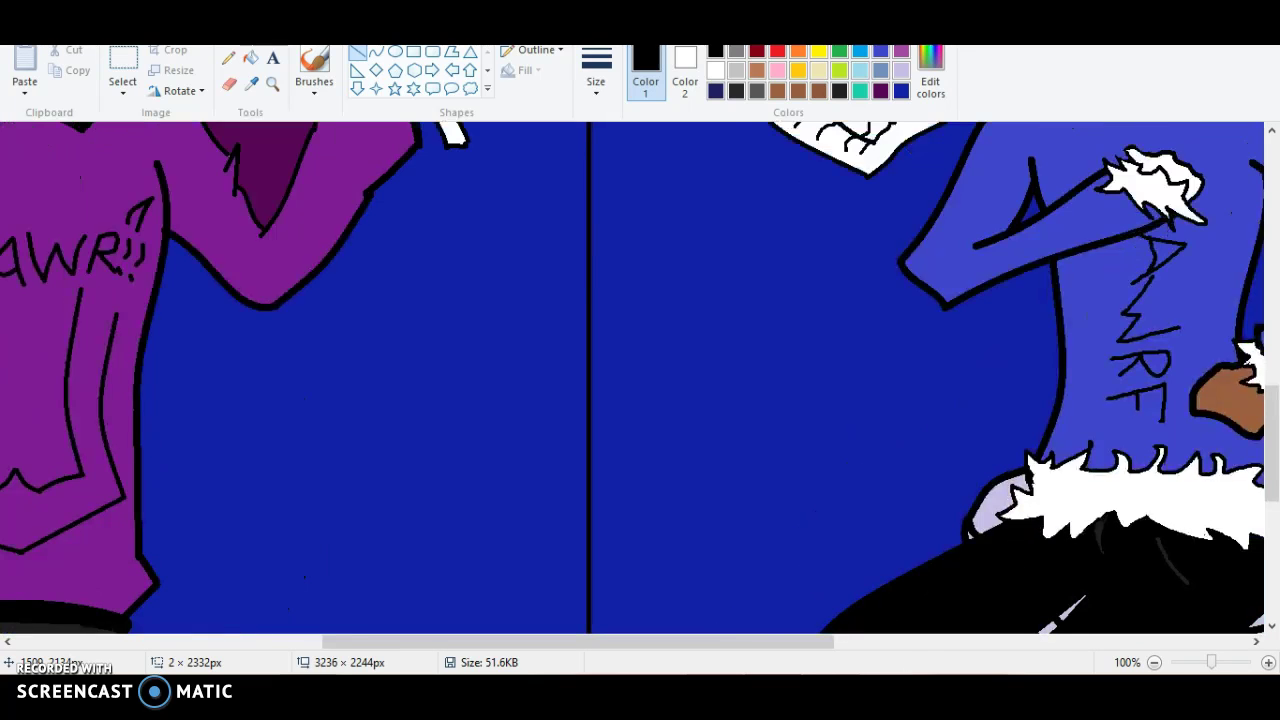
scroll(640, 377, up, 4)
scroll(640, 377, down, 3)
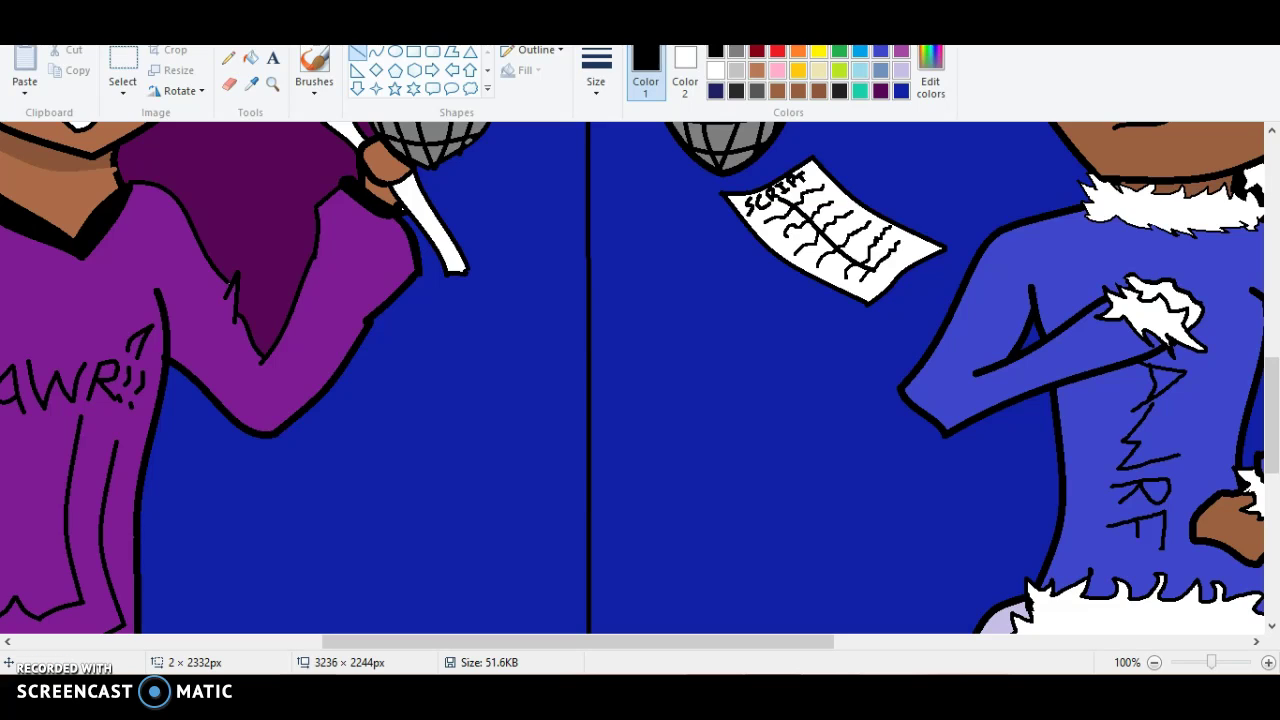
scroll(640, 377, up, 5)
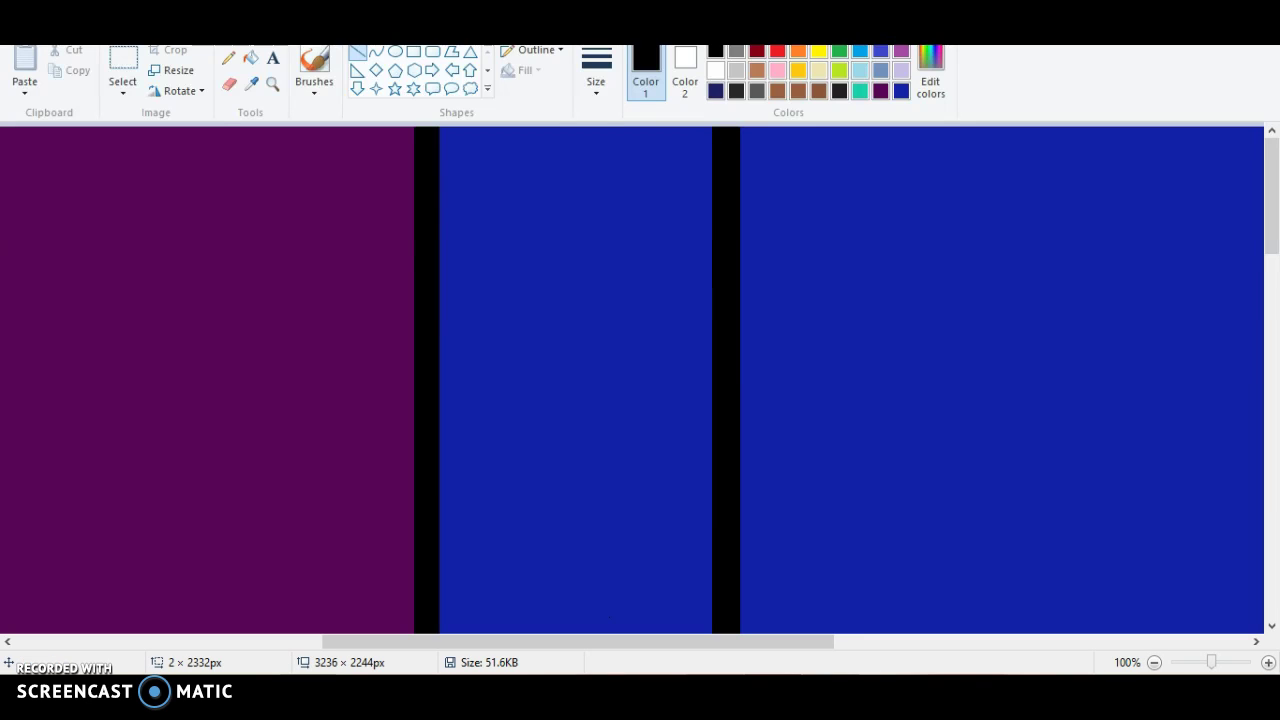
Draw a black vertical dividing line about 2466 px long between the microphones, over the full height of the canvas.
drag(590, 132, 579, 425)
mouse_move(575, 437)
mouse_down()
mouse_move(550, 679)
mouse_move(564, 679)
mouse_move(570, 719)
mouse_move(587, 719)
mouse_move(572, 536)
mouse_move(575, 670)
mouse_up()
scroll(643, 567, up, 3)
scroll(637, 588, up, 16)
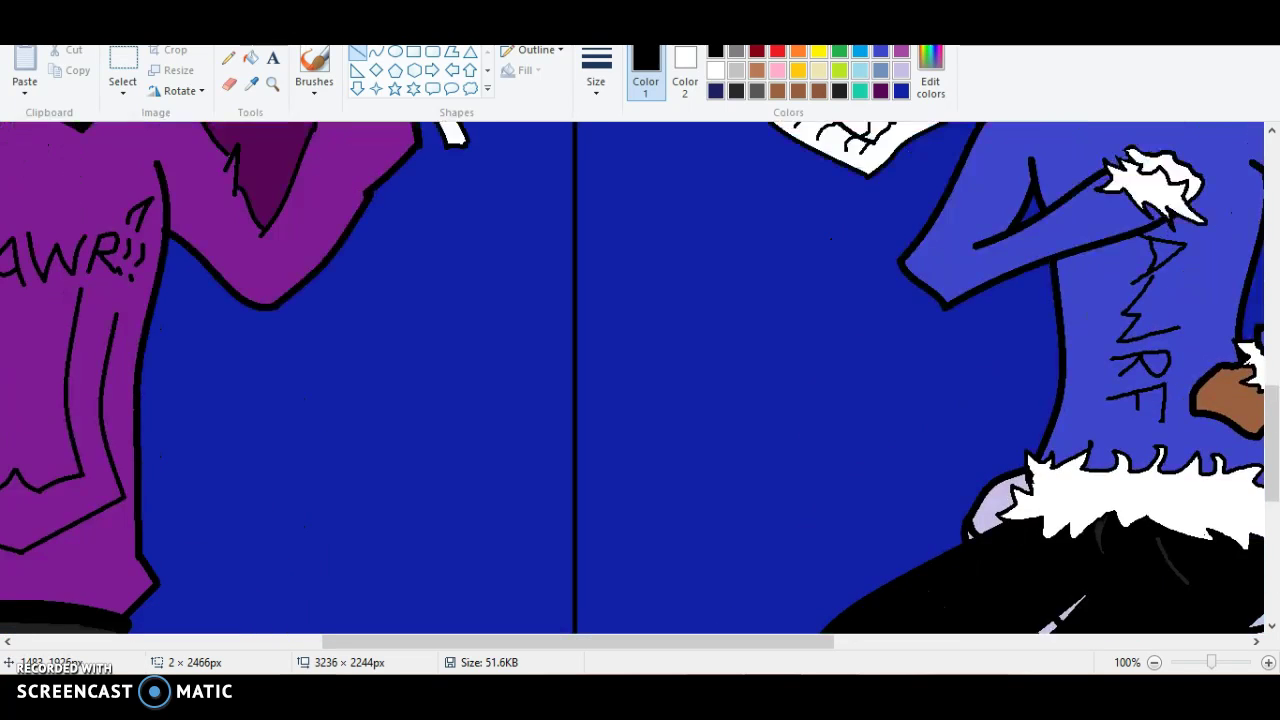
Adjust the upper end of the dividing line so it runs straight between the microphone stands, about 2462 px long.
scroll(612, 564, down, 6)
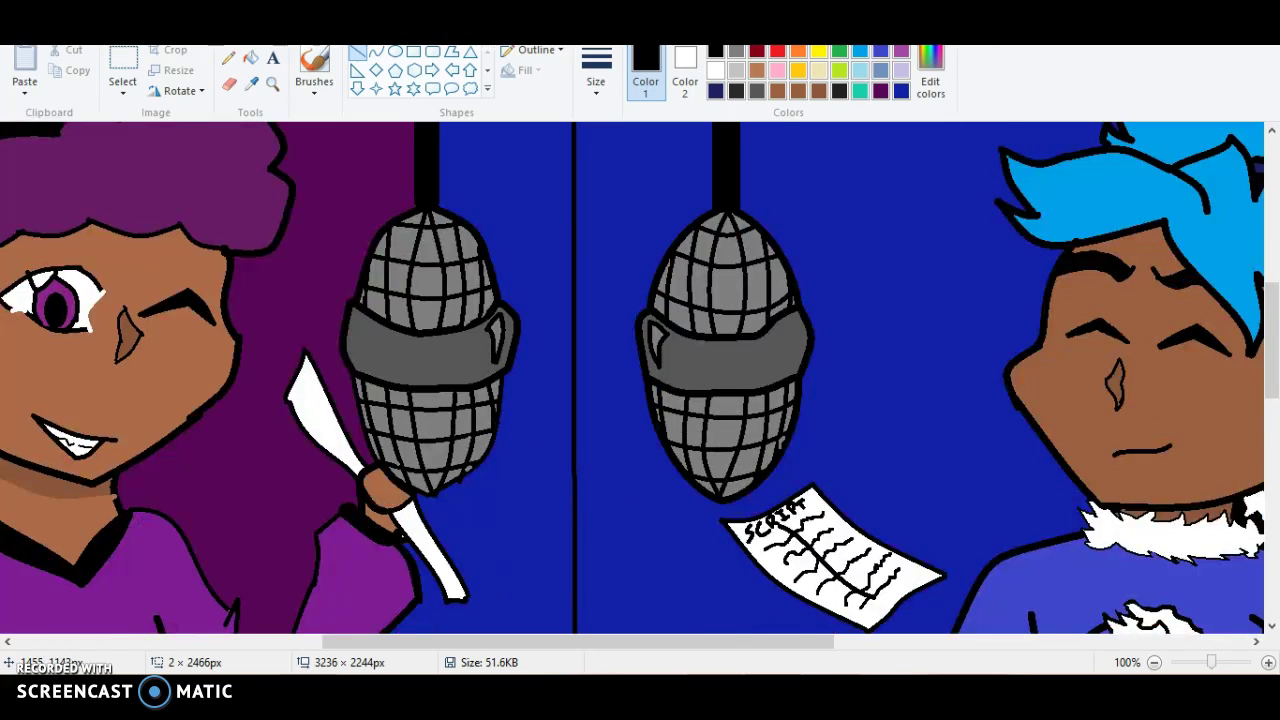
scroll(640, 378, up, 10)
drag(573, 202, 577, 228)
drag(576, 143, 580, 144)
mouse_move(580, 218)
mouse_down()
mouse_move(585, 78)
mouse_move(586, 196)
mouse_up()
drag(586, 126, 584, 154)
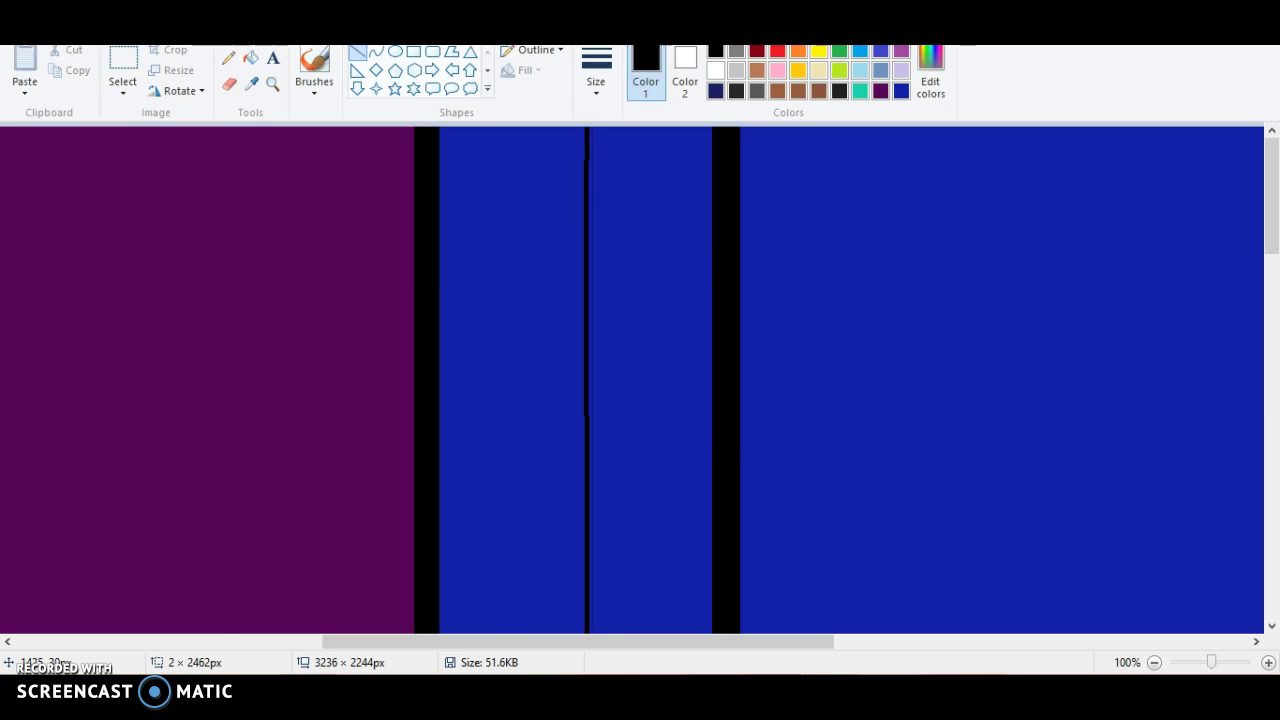
Examine the dividing line between the two characters along its full height for straightness.
scroll(632, 378, down, 10)
scroll(632, 378, down, 1)
scroll(632, 378, up, 2)
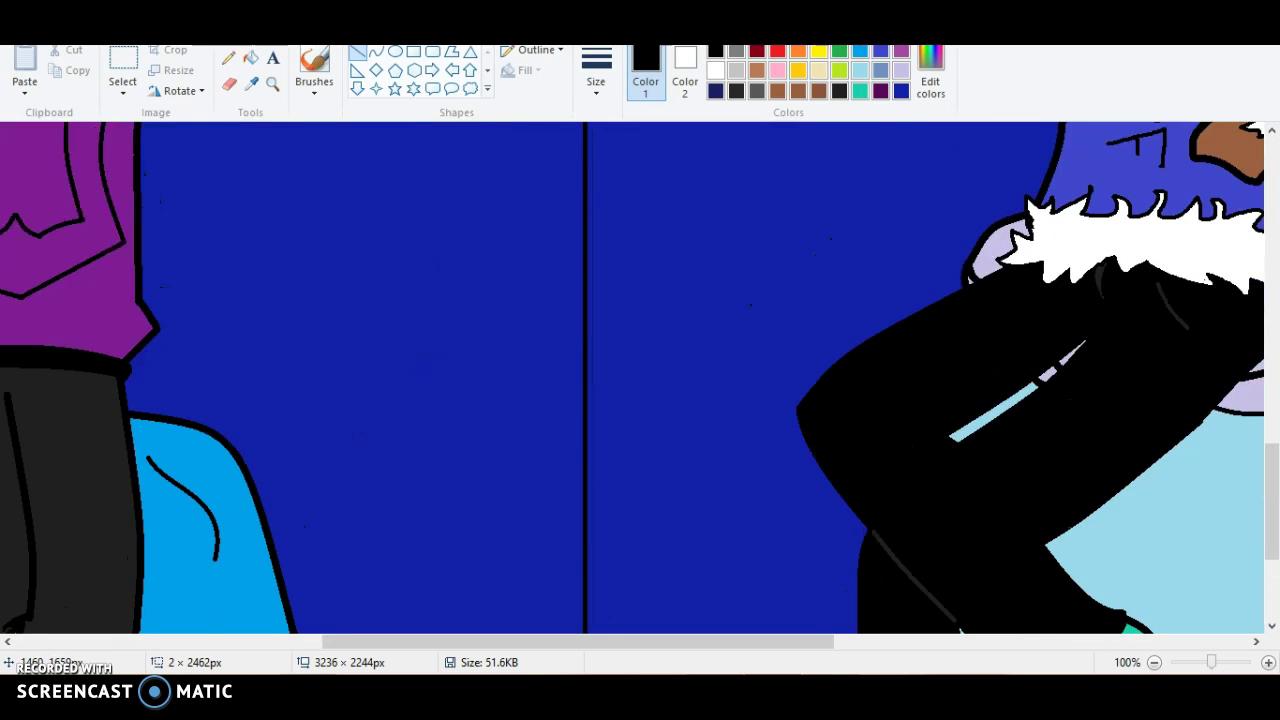
scroll(632, 378, down, 1)
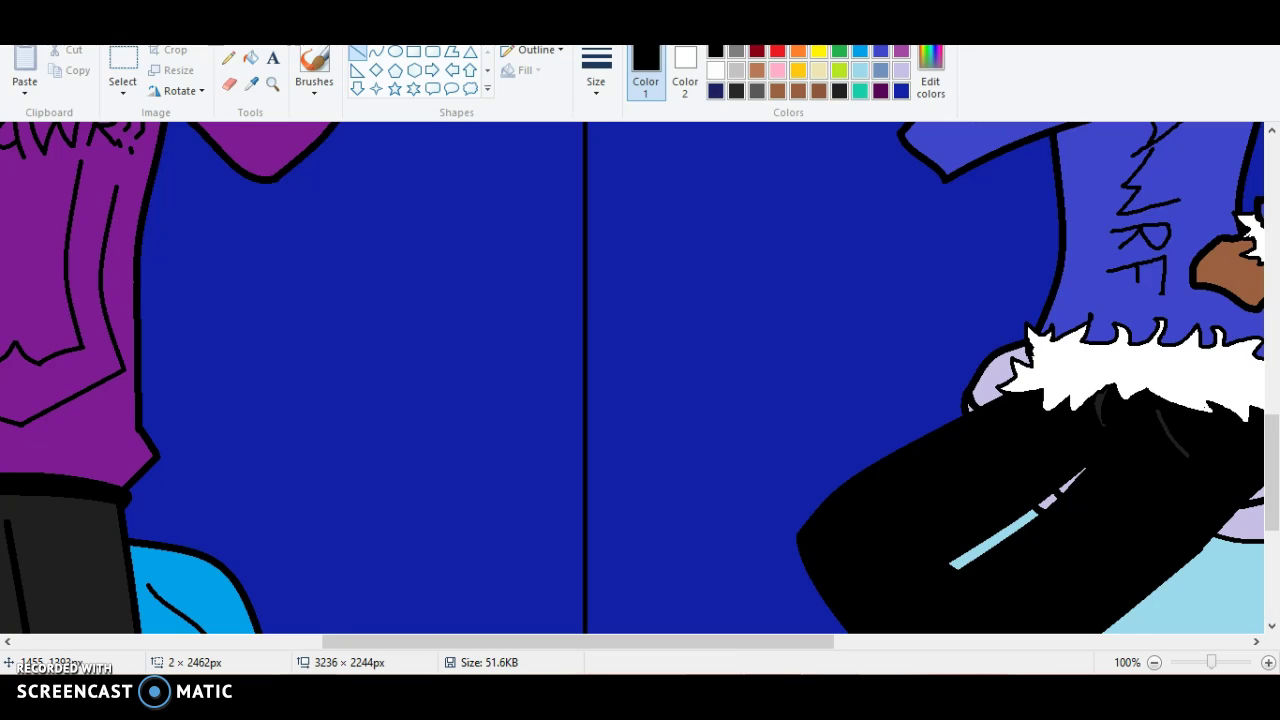
scroll(632, 378, down, 3)
scroll(632, 378, up, 7)
scroll(632, 378, down, 4)
scroll(632, 378, up, 5)
scroll(632, 378, down, 6)
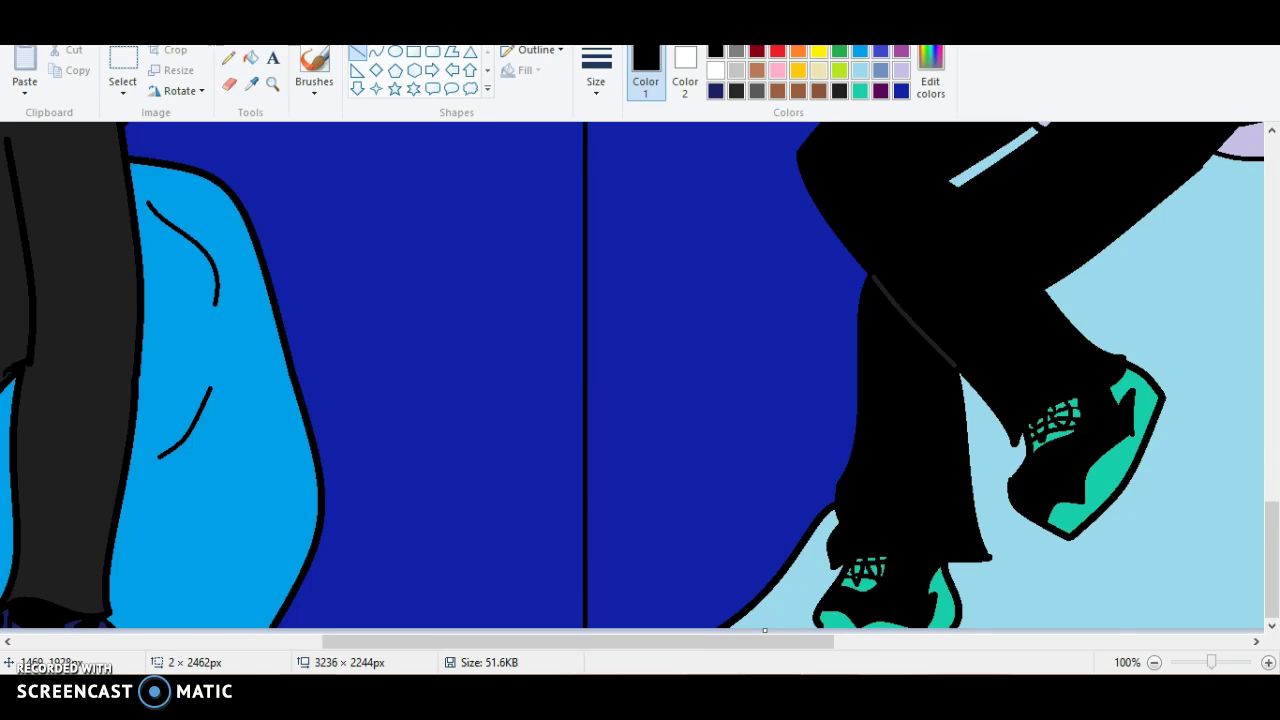
scroll(632, 378, up, 10)
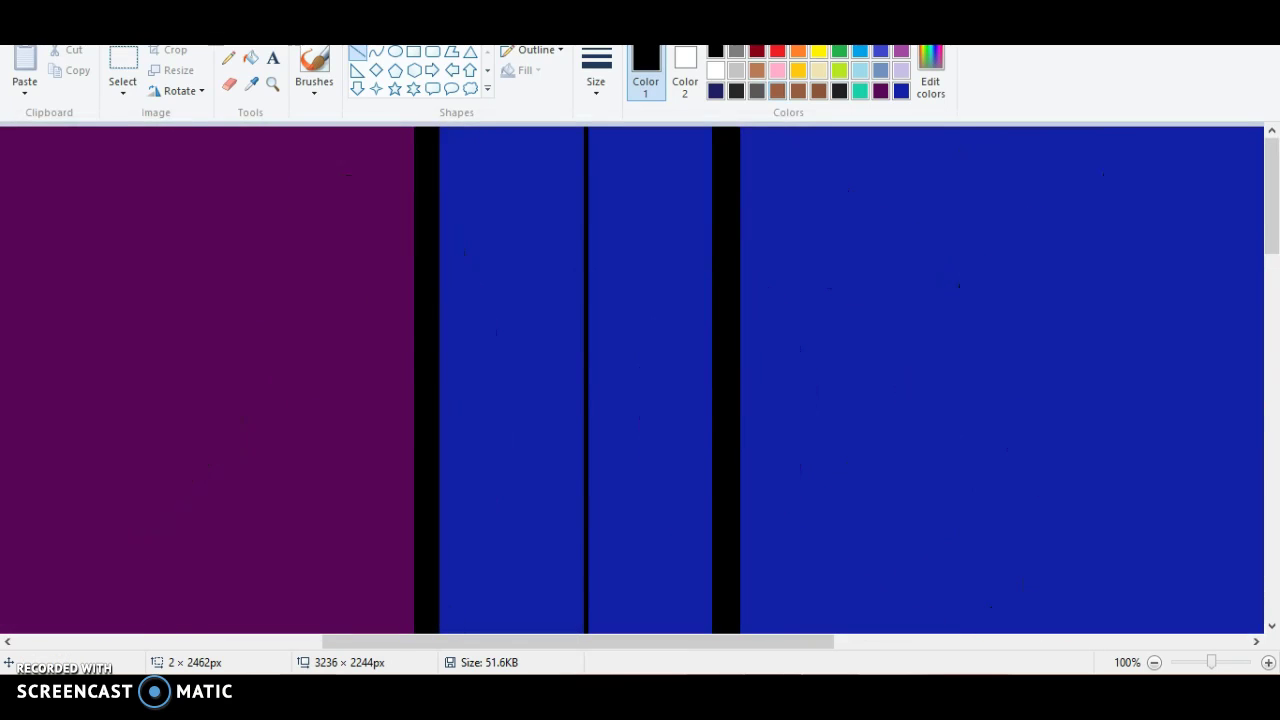
click(860, 91)
click(880, 91)
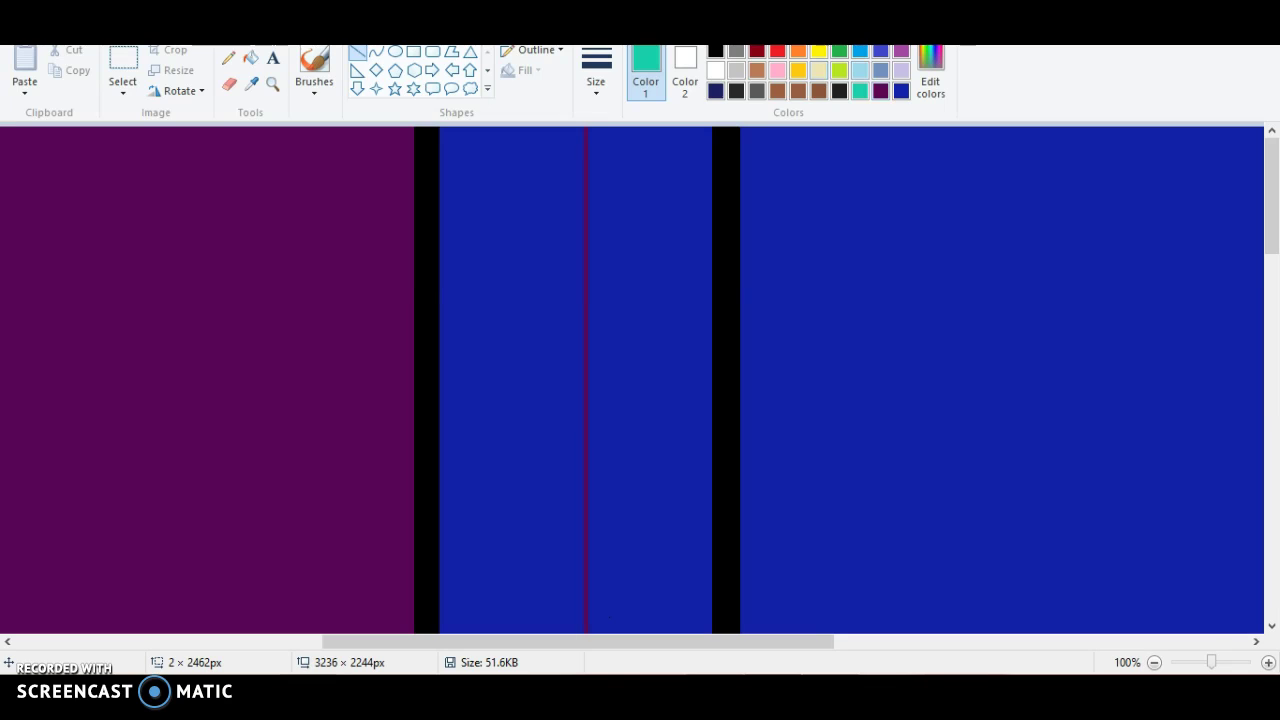
click(716, 51)
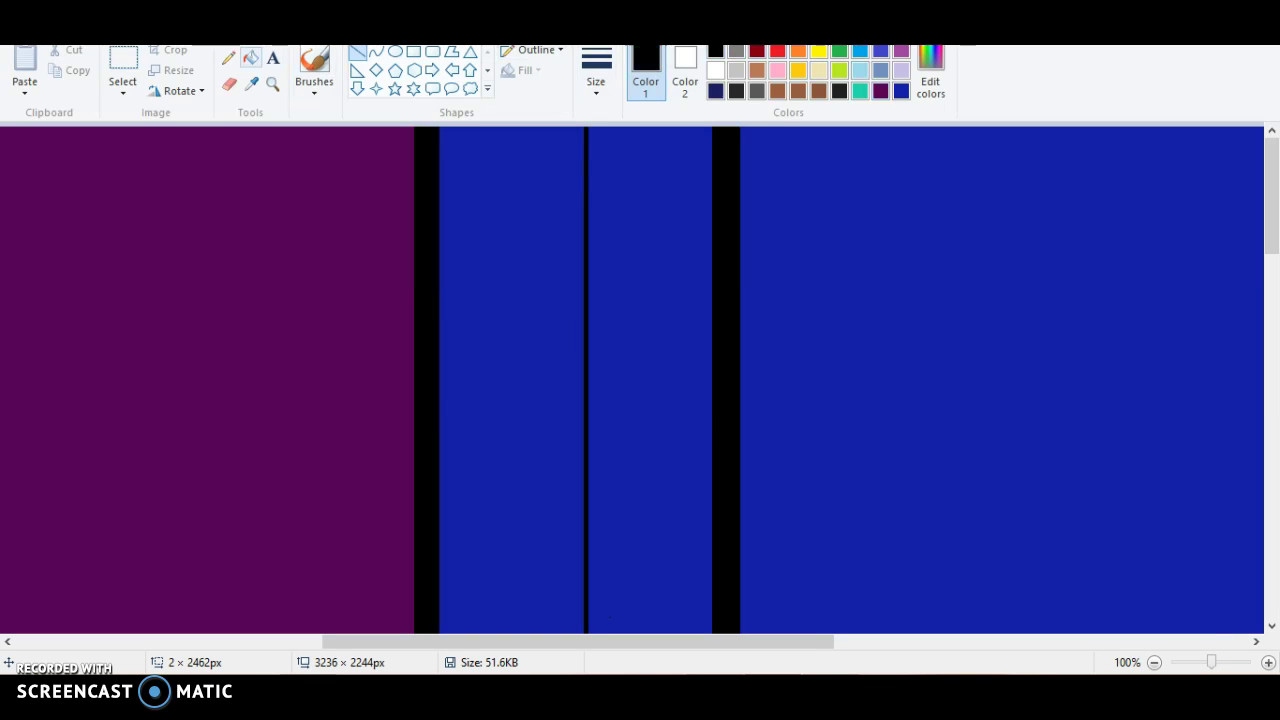
Fill the blue strip between the purple-haired character's microphone stand and the dividing line with the dark purple background colour.
click(251, 58)
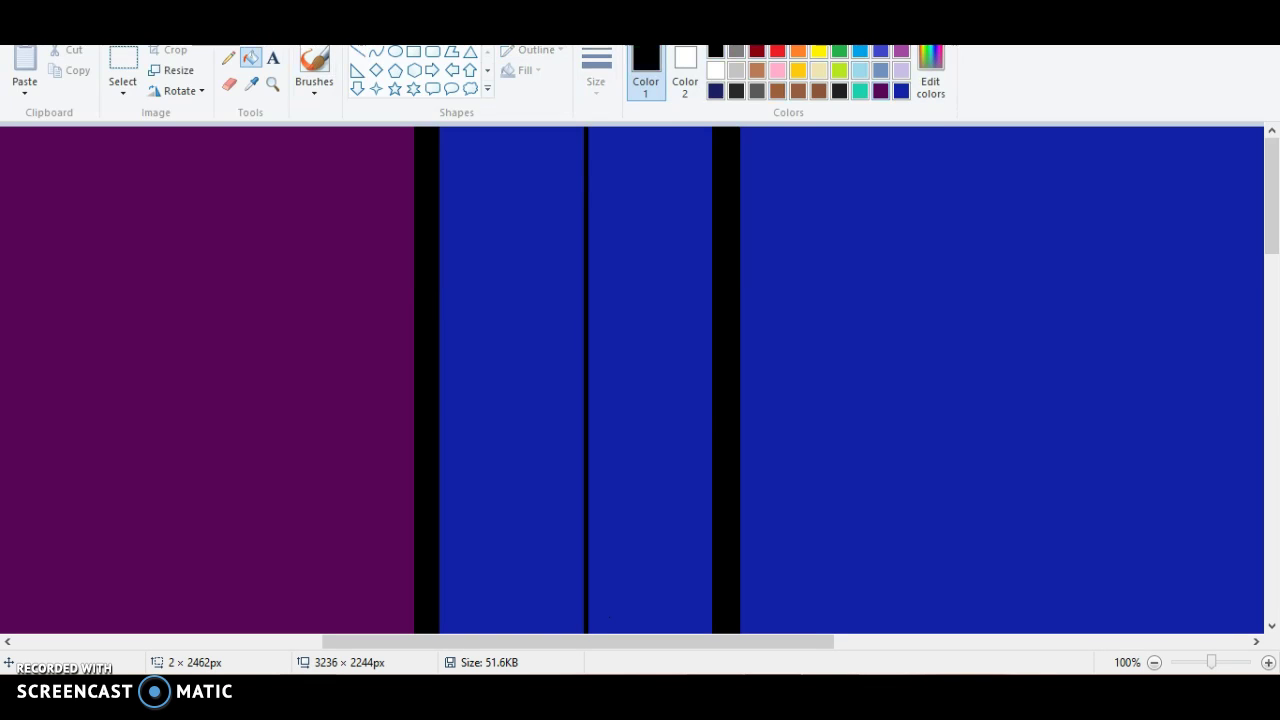
click(880, 91)
click(514, 266)
scroll(632, 378, down, 15)
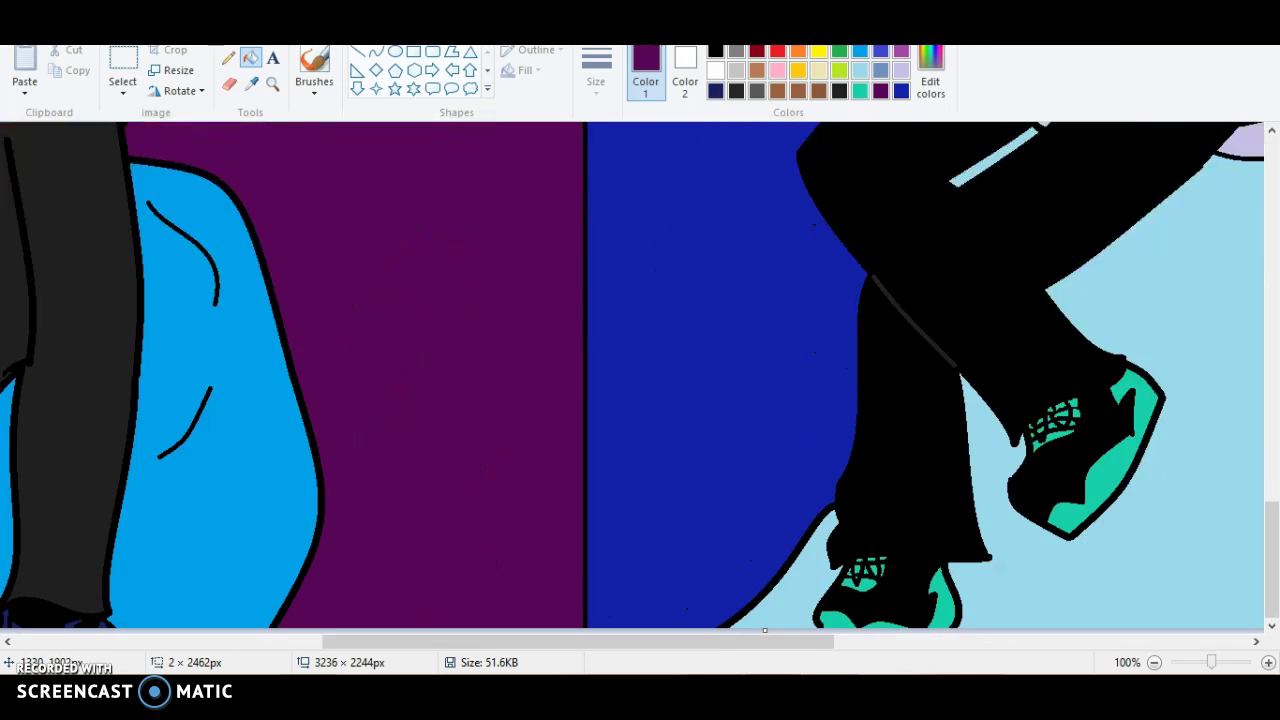
scroll(632, 378, up, 12)
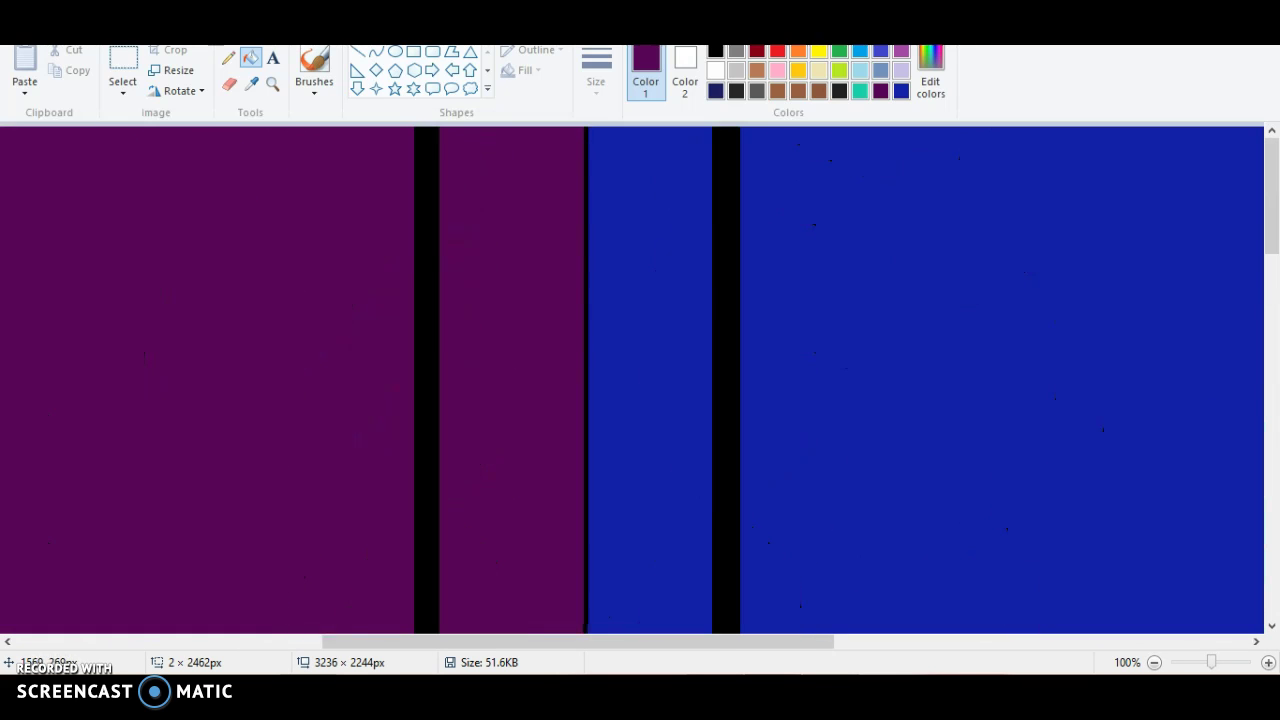
scroll(632, 378, down, 5)
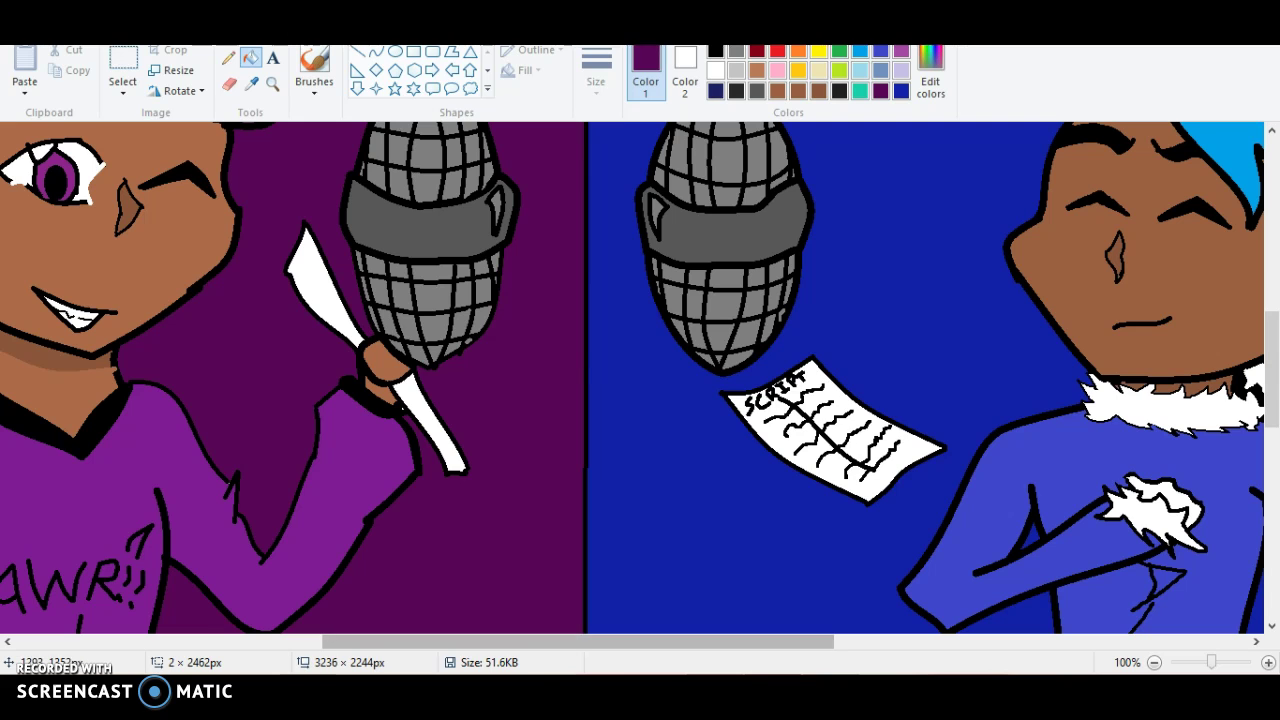
Examine the purple-haired character's side of the drawing, including the framed poster, the headphones and the background, for unfinished areas.
scroll(632, 378, left, 3)
scroll(632, 378, left, 5)
scroll(632, 378, up, 5)
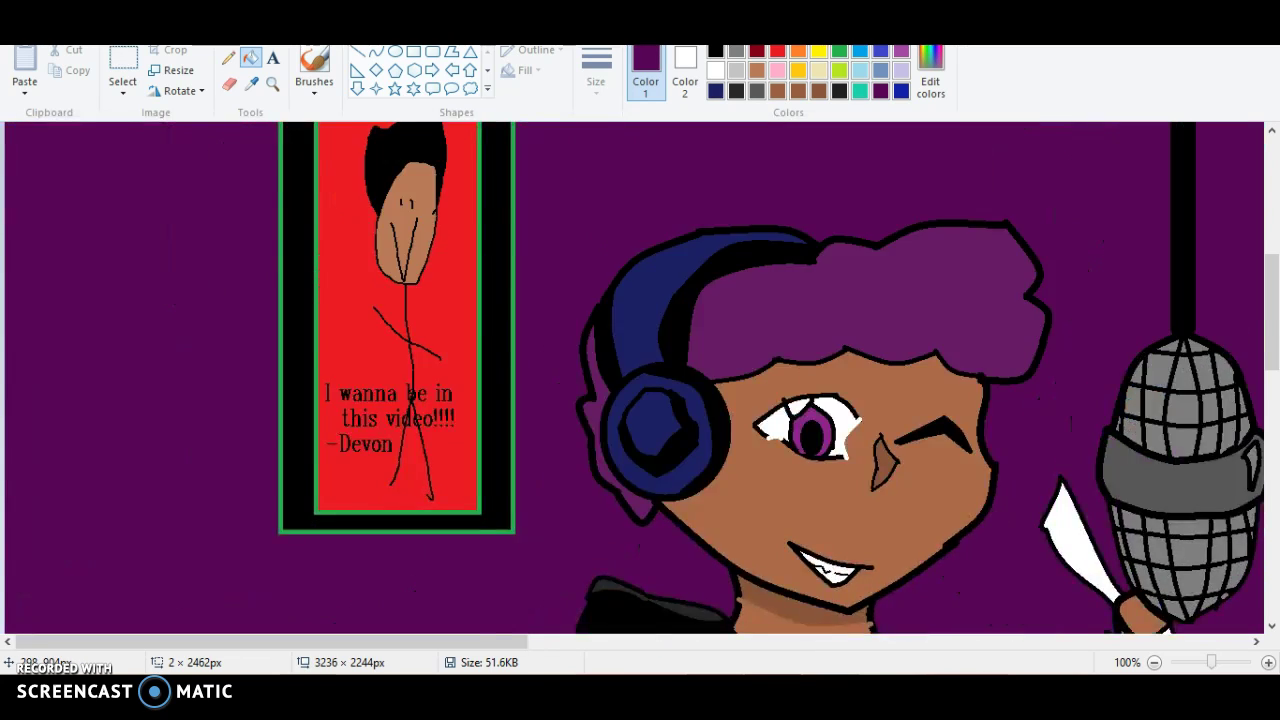
scroll(632, 378, down, 1)
scroll(632, 378, down, 2)
scroll(632, 378, up, 2)
scroll(632, 378, up, 2)
scroll(632, 378, down, 2)
scroll(632, 378, down, 4)
scroll(632, 378, up, 2)
scroll(632, 378, up, 2)
scroll(632, 378, up, 2)
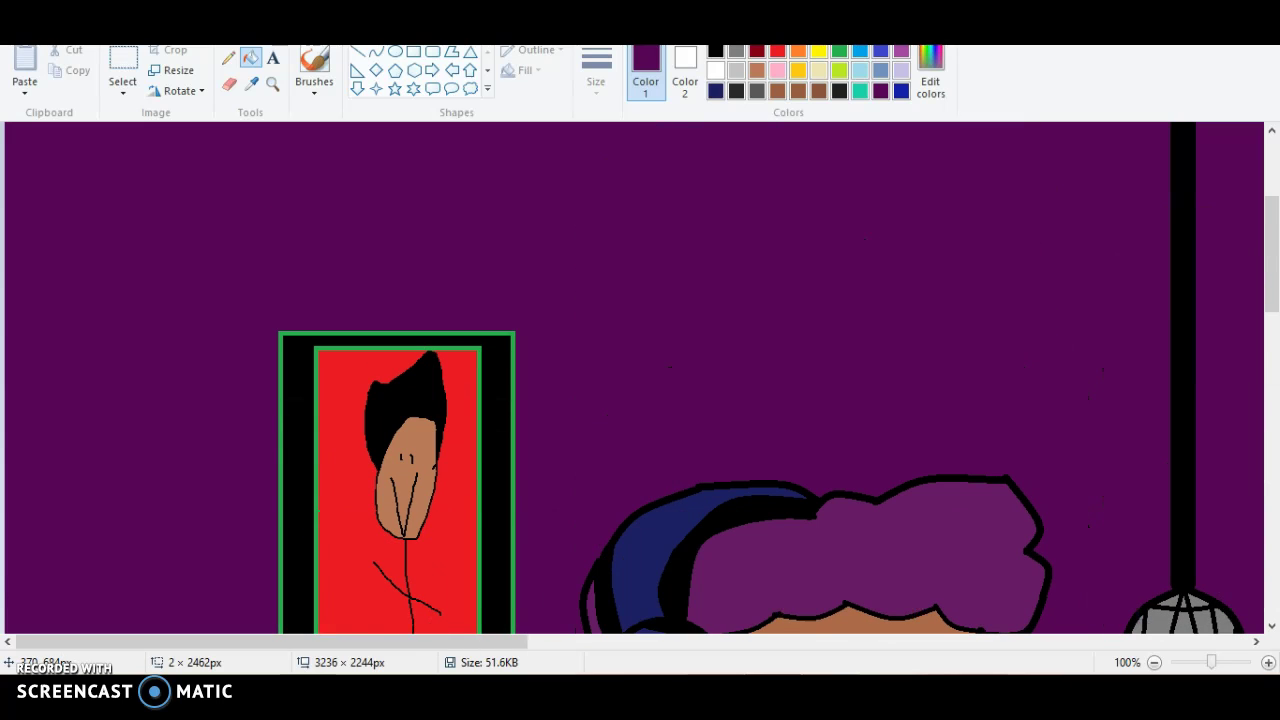
scroll(632, 378, down, 6)
scroll(632, 378, up, 2)
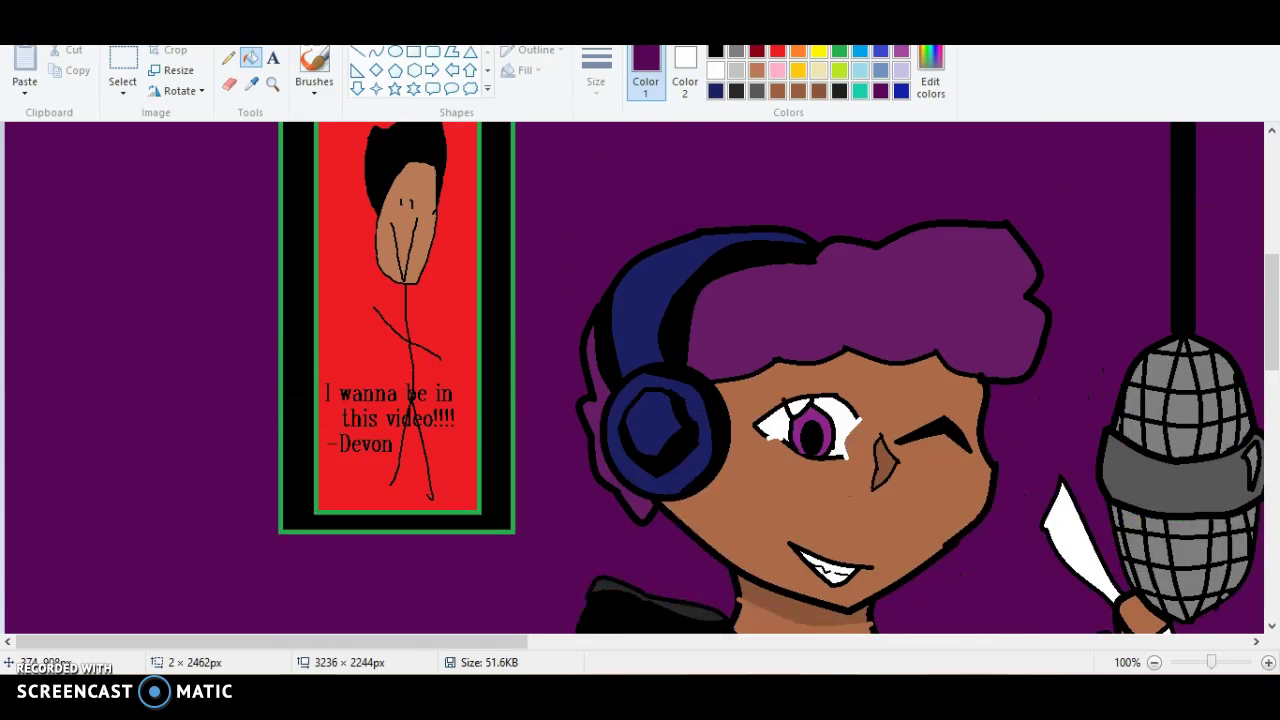
scroll(632, 378, down, 6)
scroll(632, 378, up, 11)
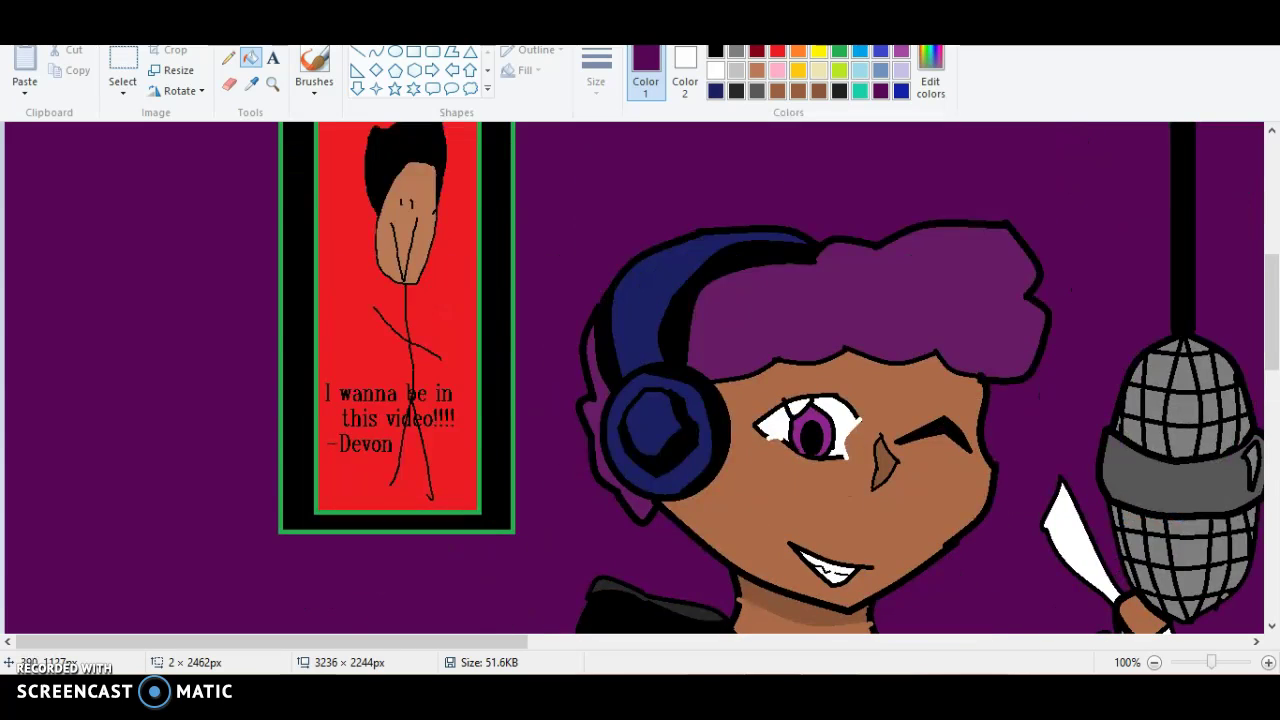
scroll(632, 378, down, 3)
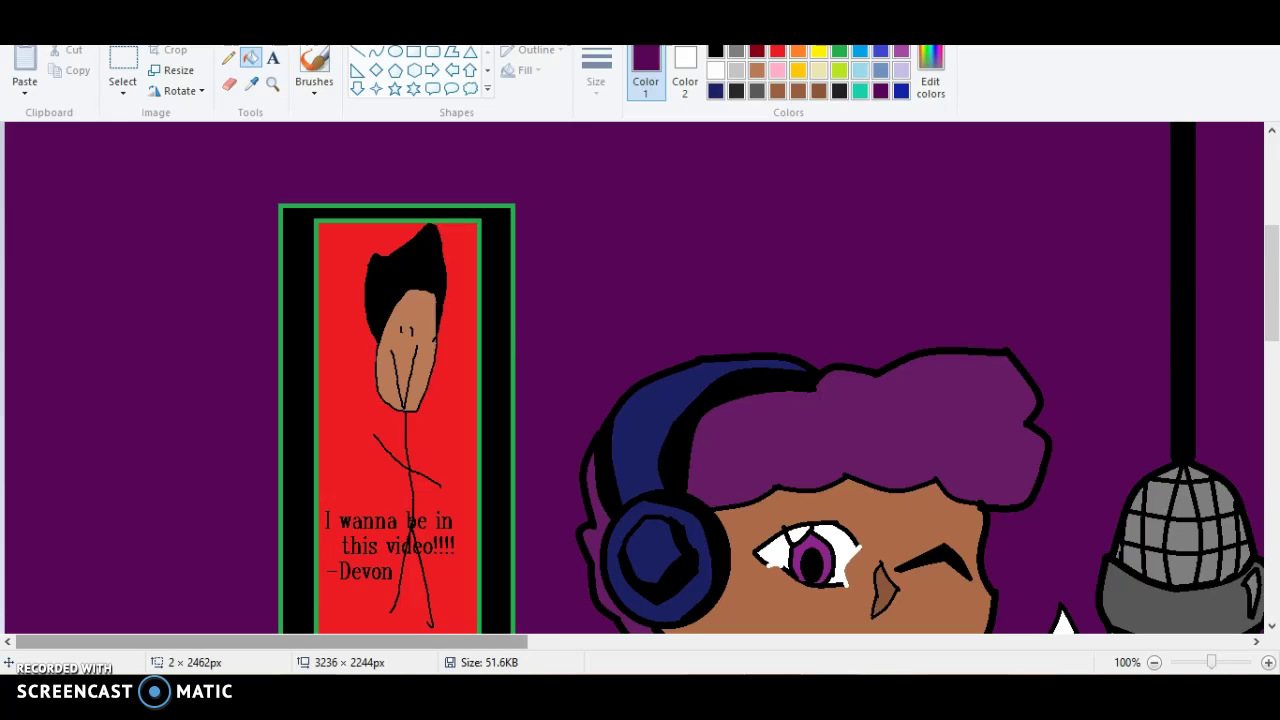
Fill the blue-haired character's uncoloured hand above the raised fur cuff with the brown skin colour.
scroll(632, 378, right, 10)
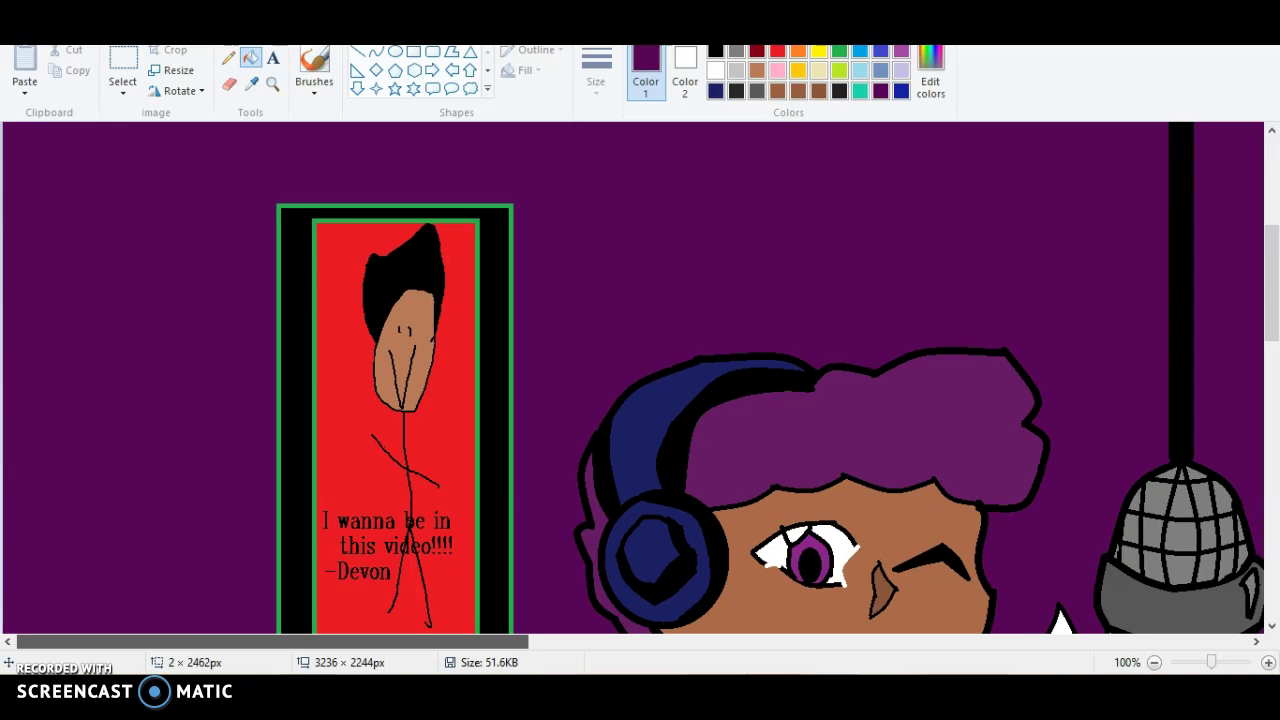
scroll(632, 378, right, 10)
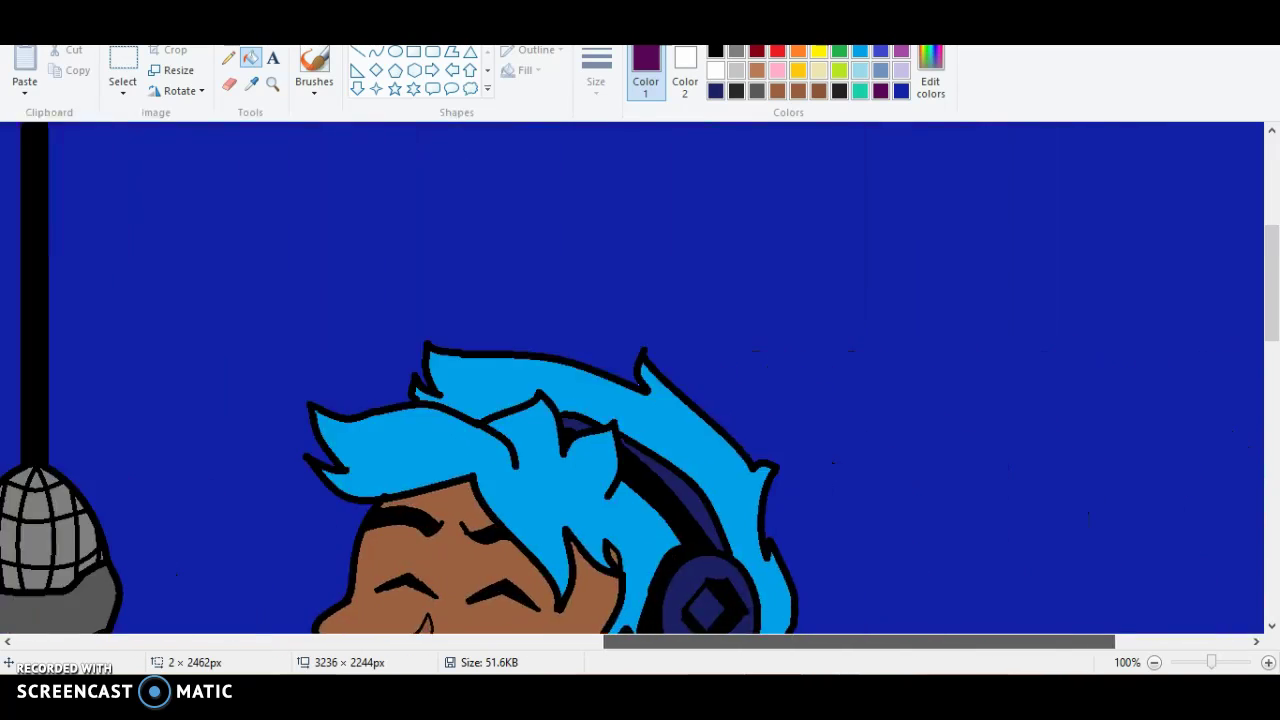
scroll(632, 378, left, 5)
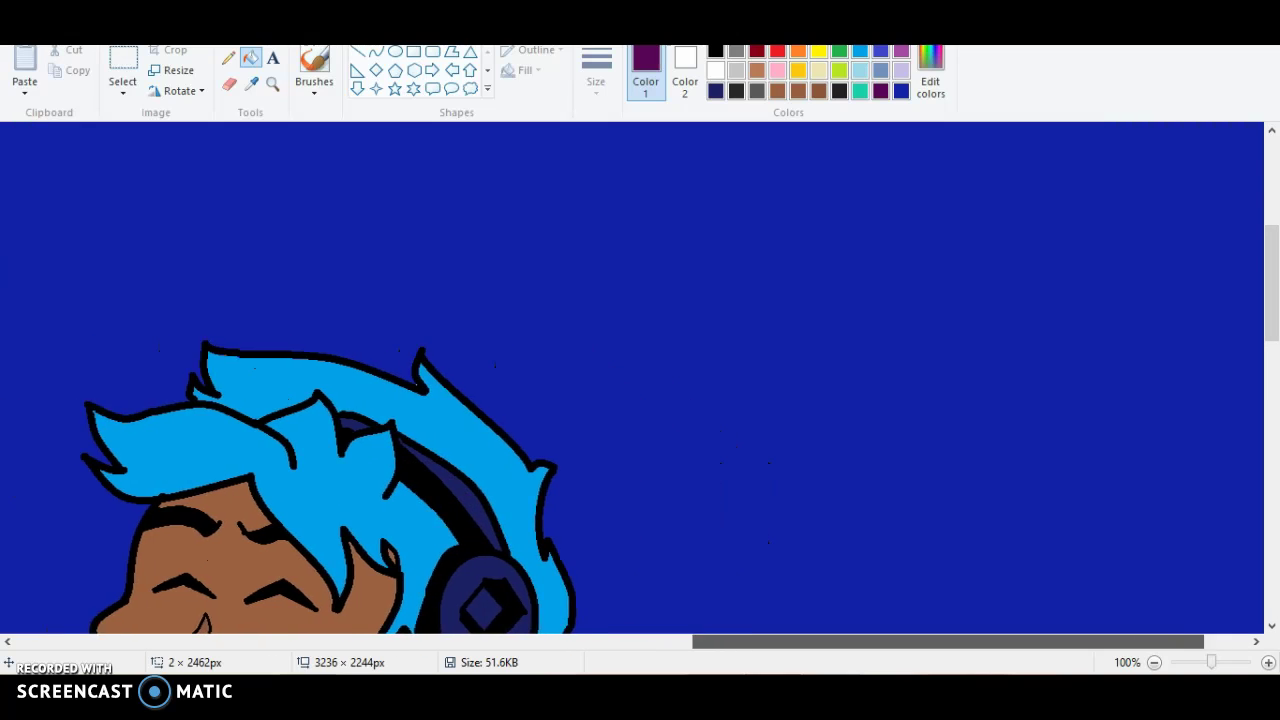
scroll(632, 378, down, 5)
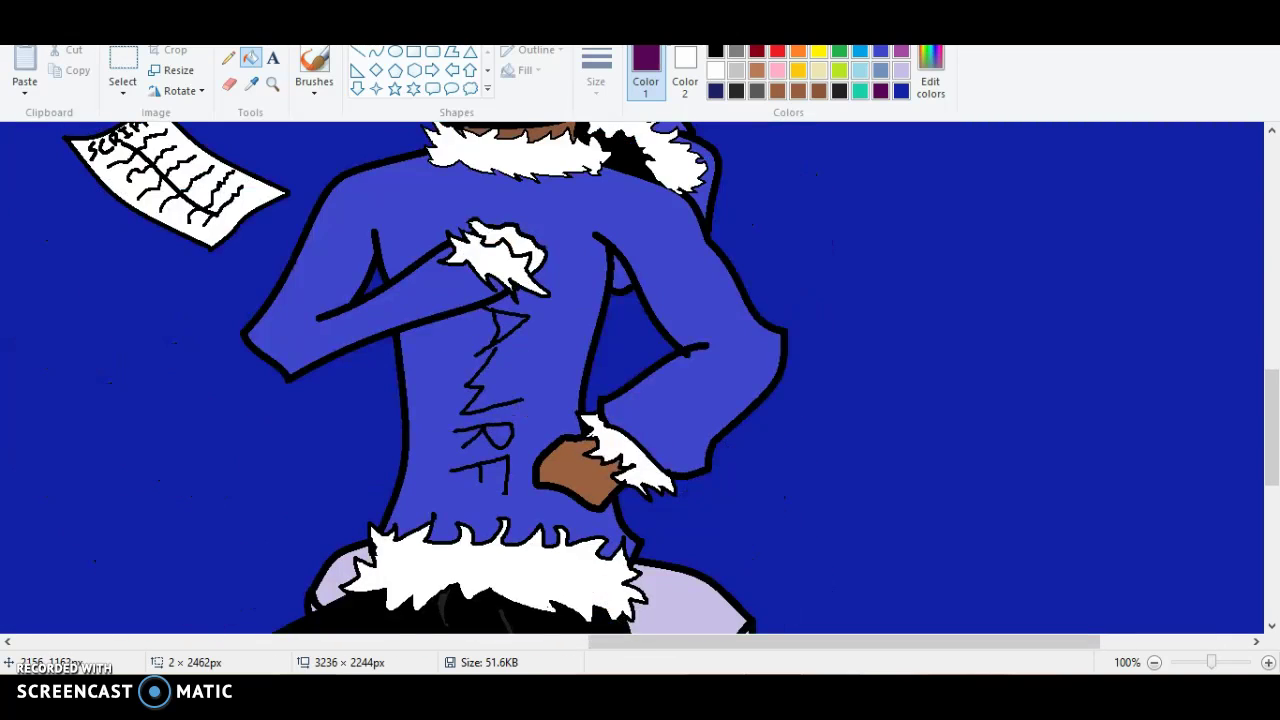
click(798, 90)
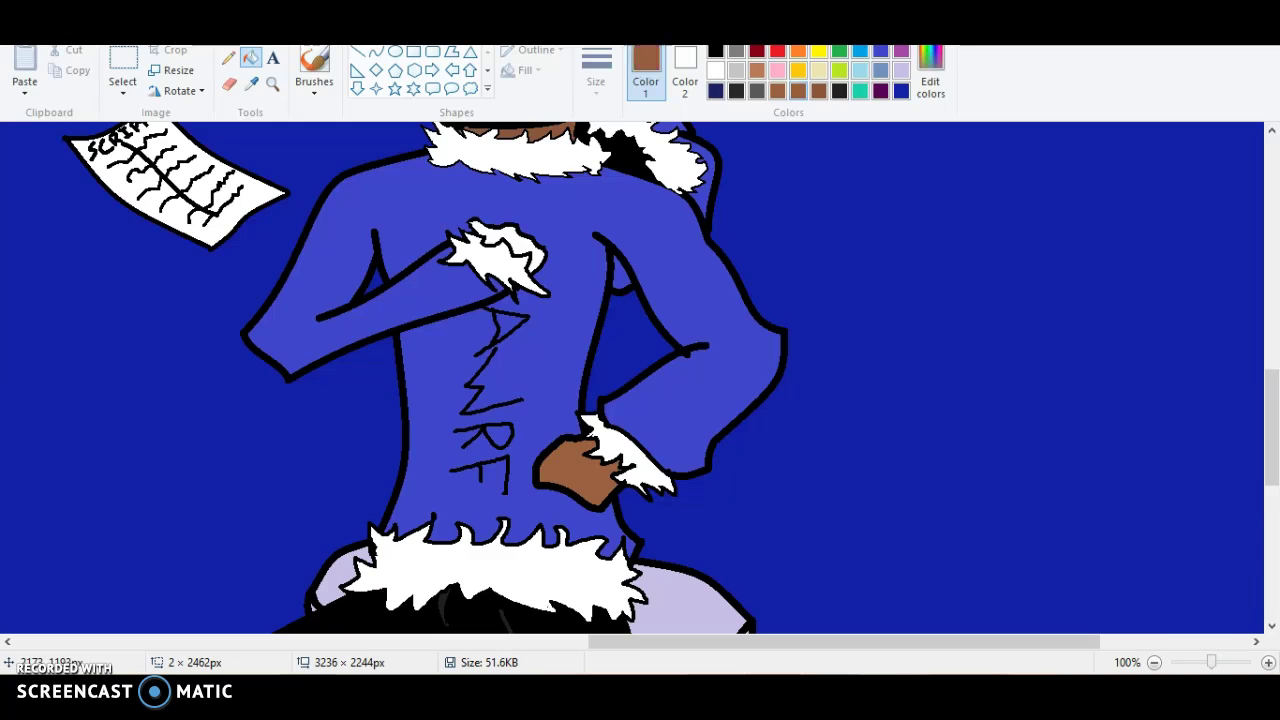
click(505, 238)
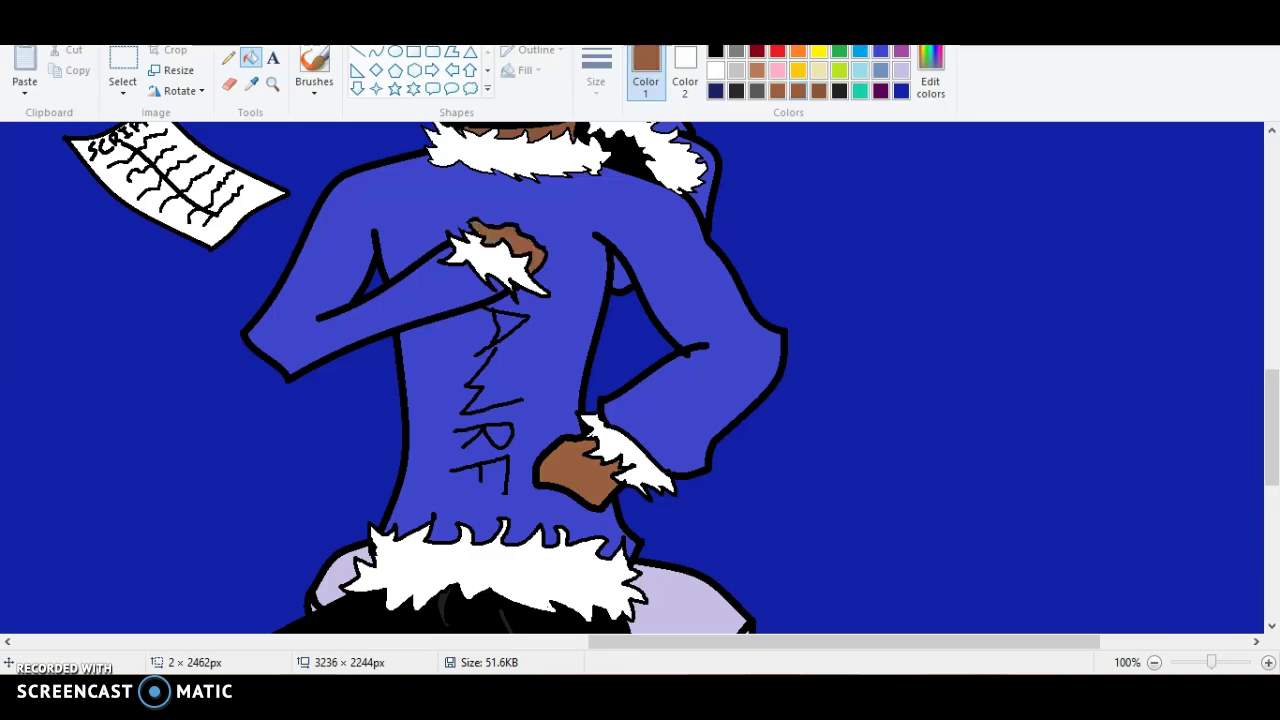
key(ctrl+z)
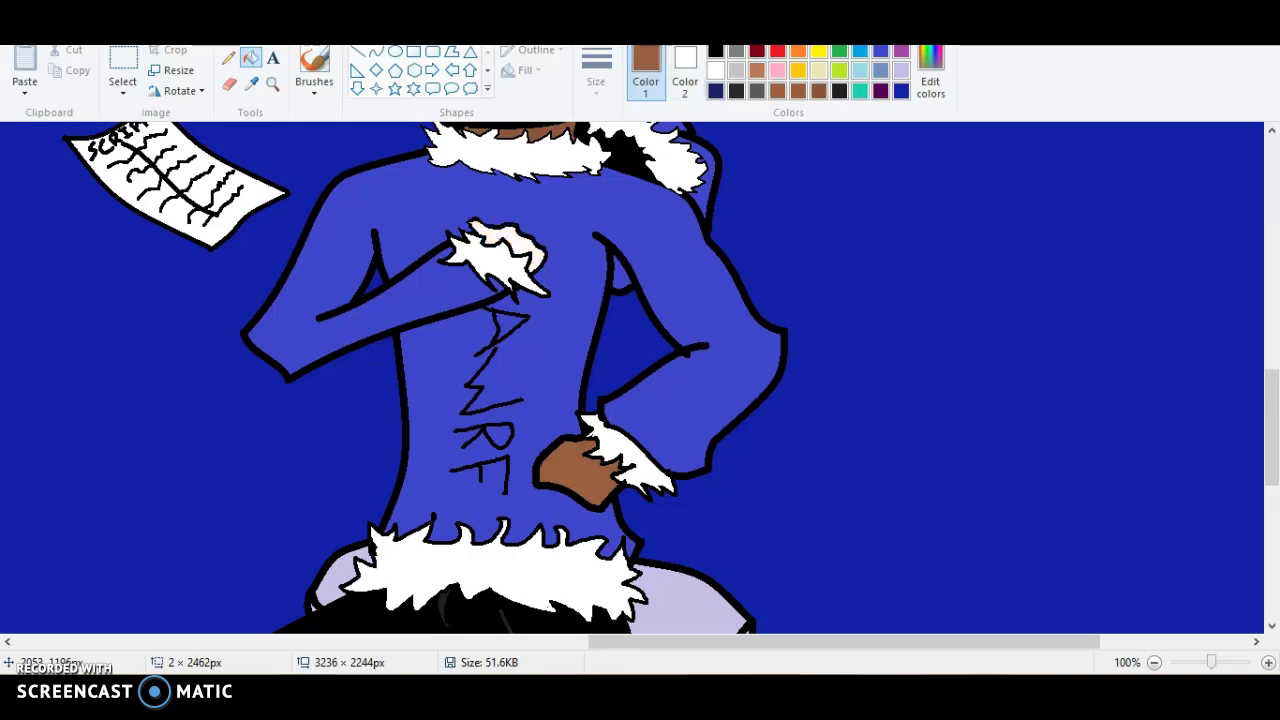
click(522, 242)
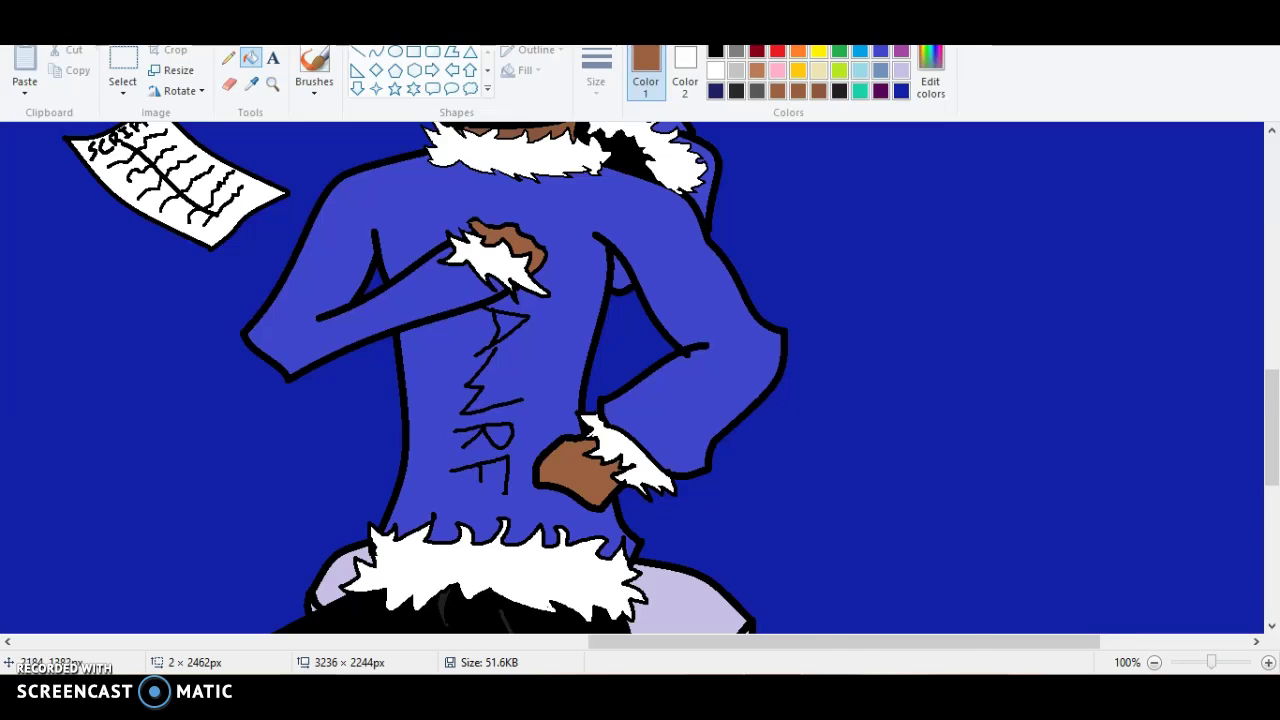
Examine the blue-haired character and the surrounding blue background from the microphone stand down to the stool.
scroll(632, 377, down, 5)
scroll(632, 377, up, 8)
scroll(632, 377, down, 5)
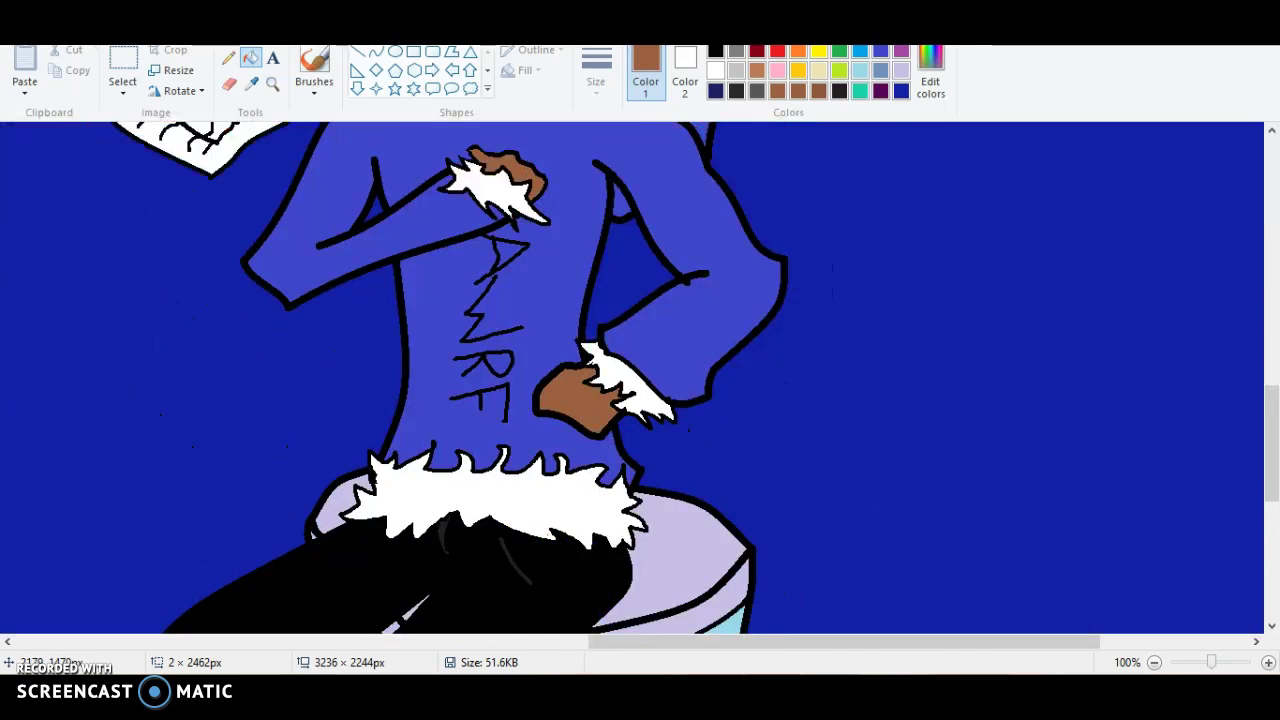
scroll(632, 377, up, 8)
scroll(632, 377, up, 3)
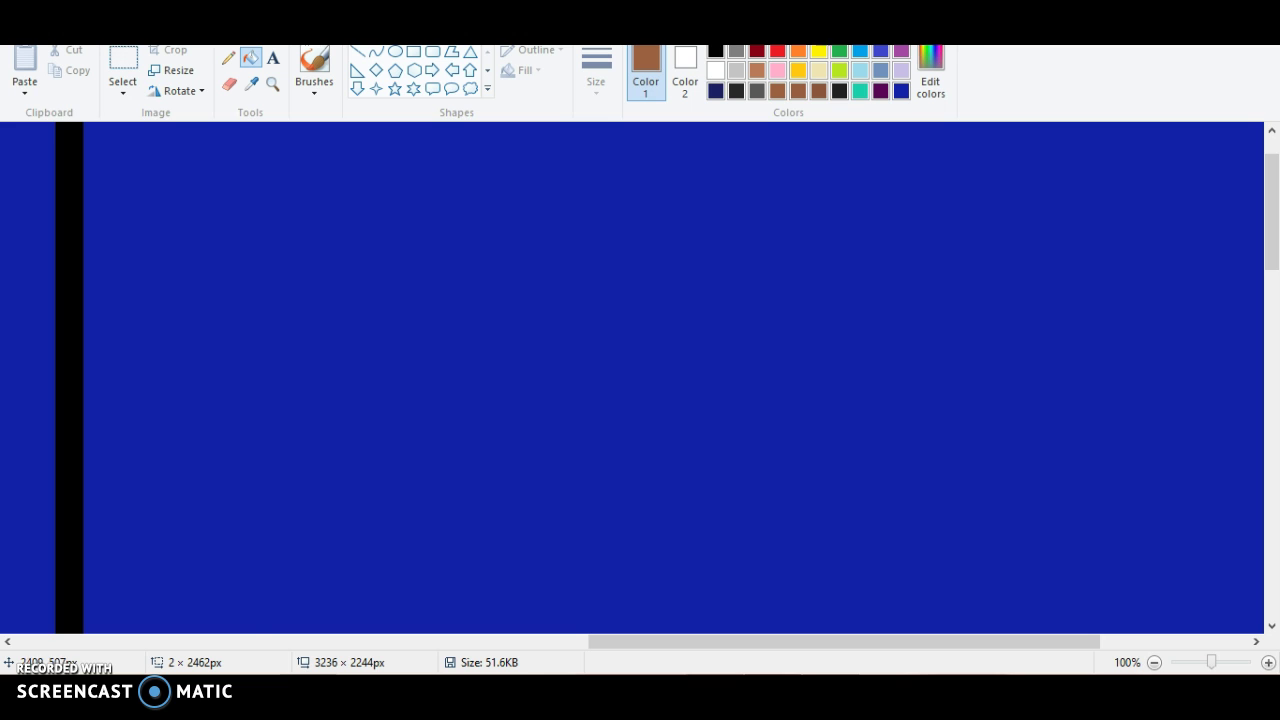
scroll(870, 240, down, 5)
scroll(632, 378, down, 10)
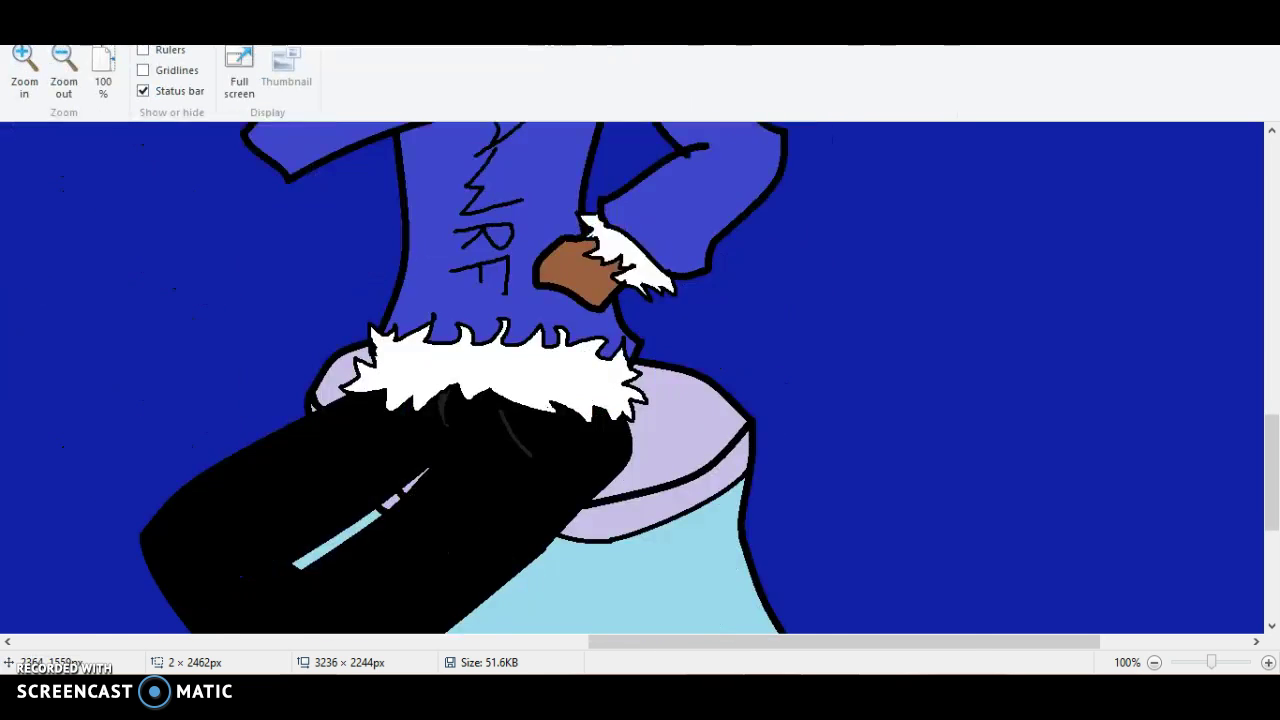
scroll(632, 378, up, 6)
scroll(632, 378, up, 4)
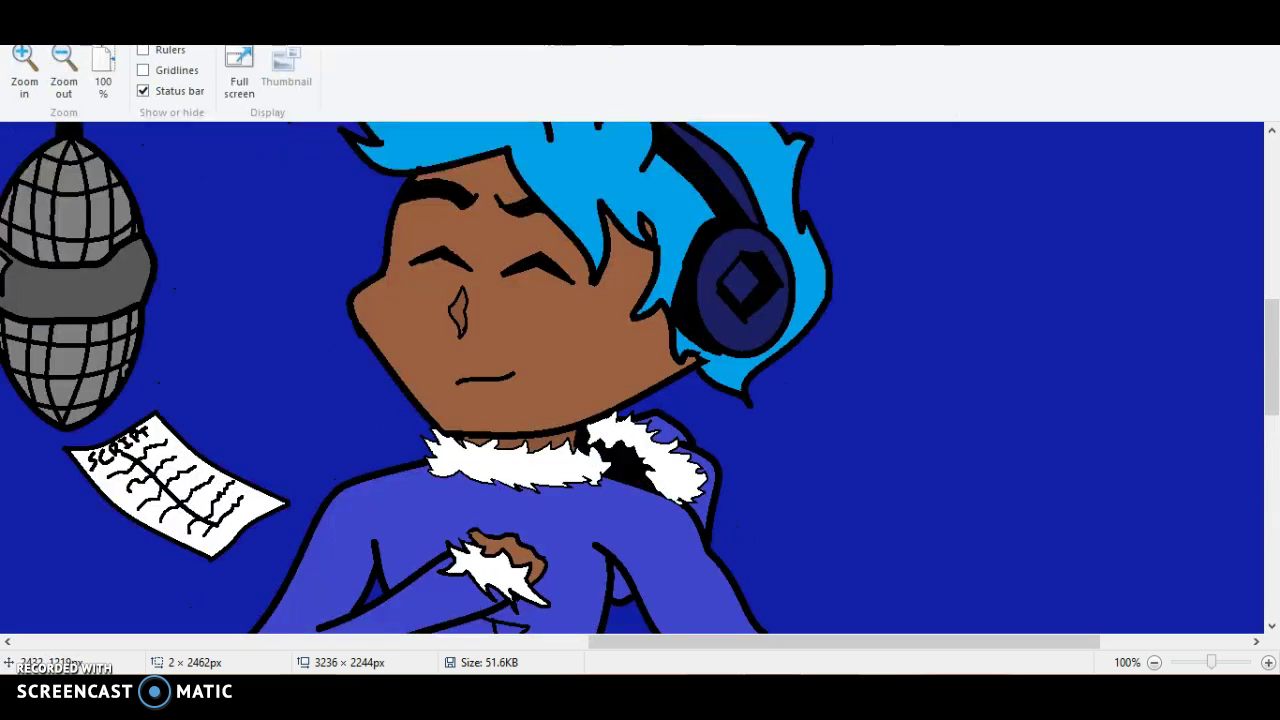
Compare the two halves around the microphones and zoom out to 25% to view the whole drawing.
scroll(632, 378, left, 10)
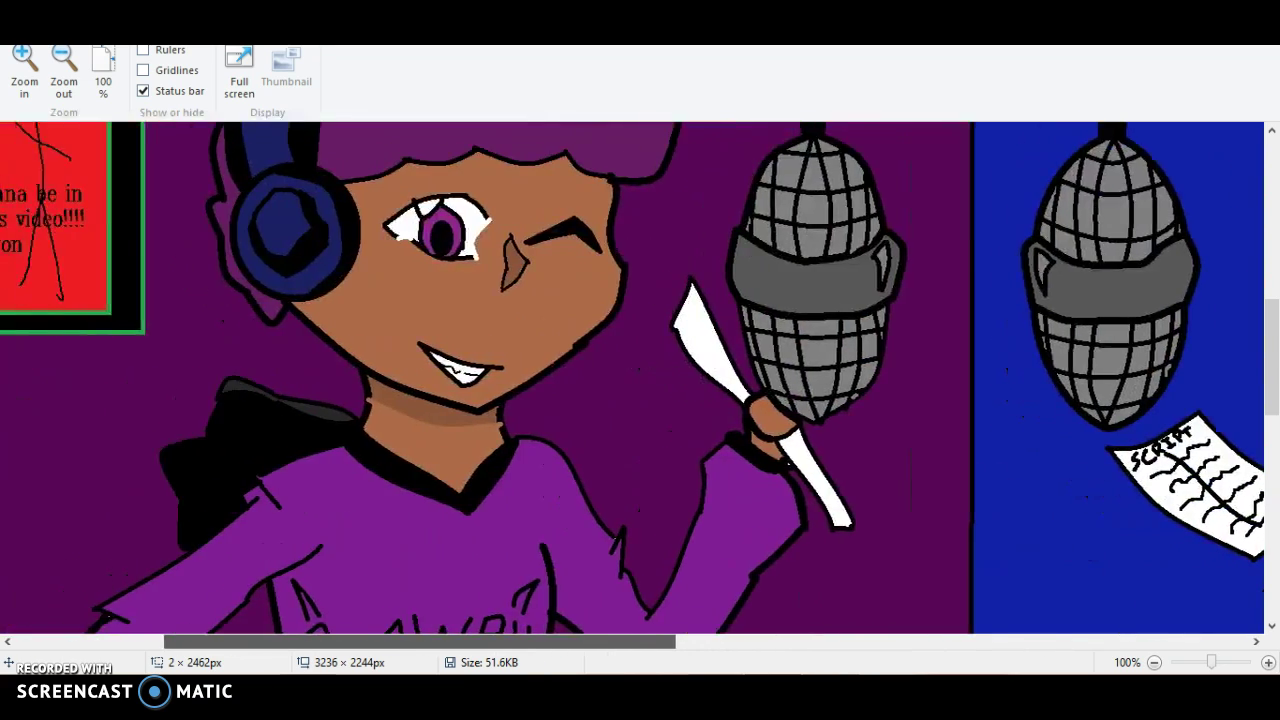
scroll(632, 378, right, 10)
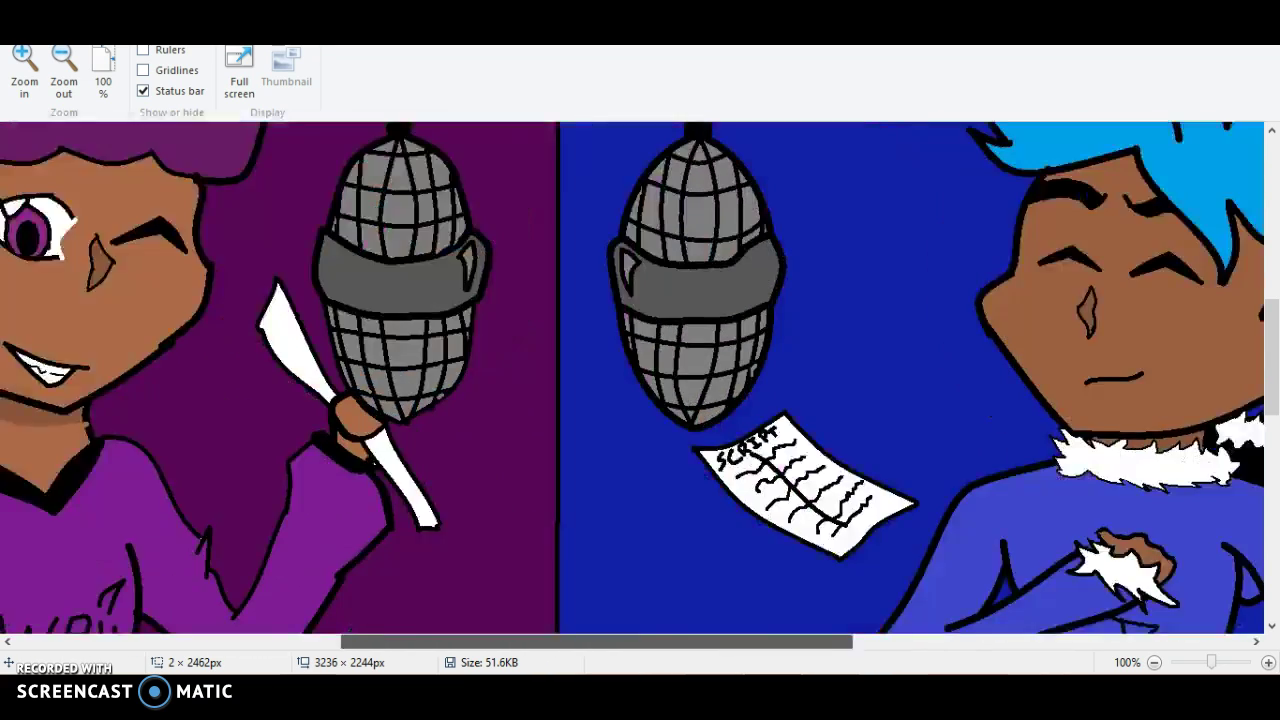
scroll(632, 378, left, 3)
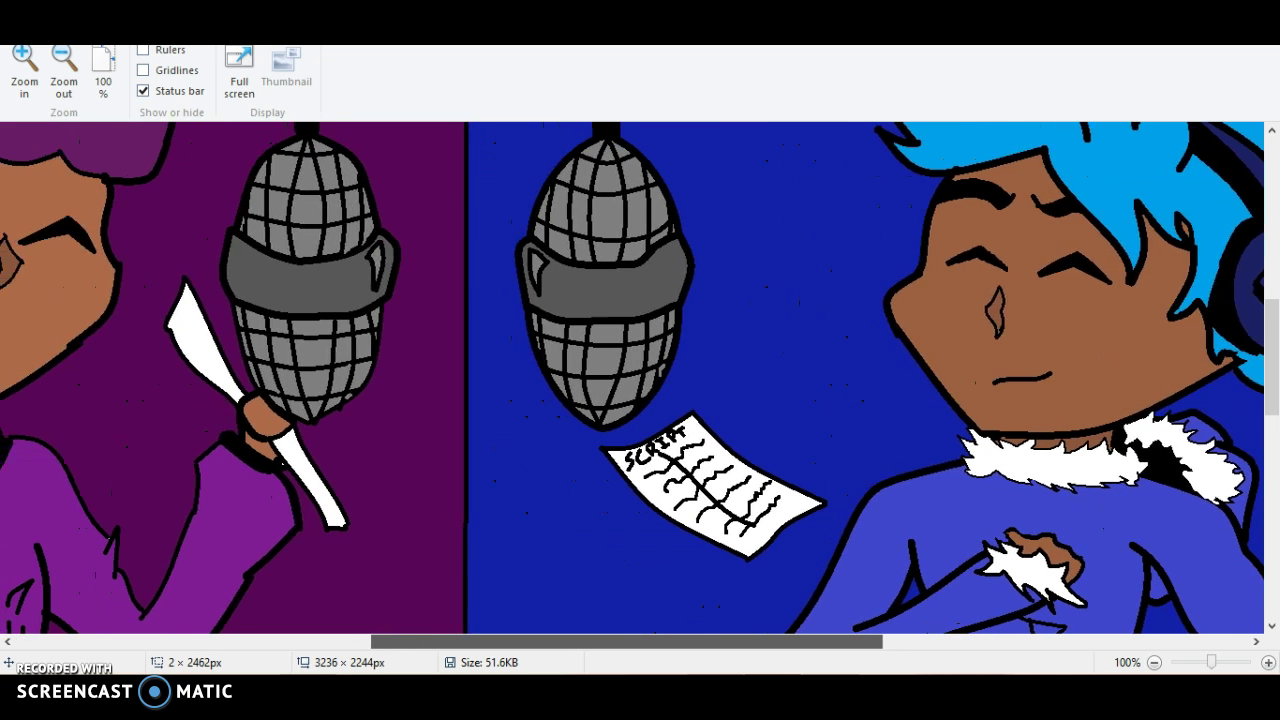
scroll(633, 378, left, 2)
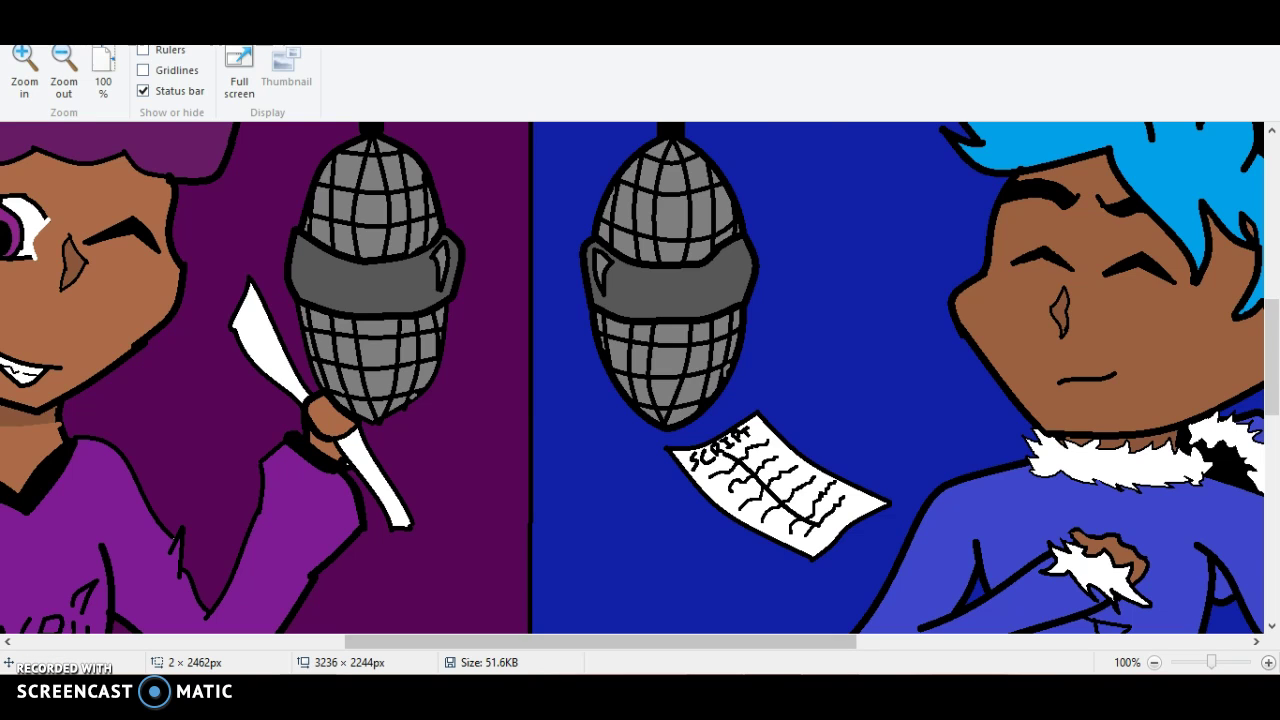
click(1154, 662)
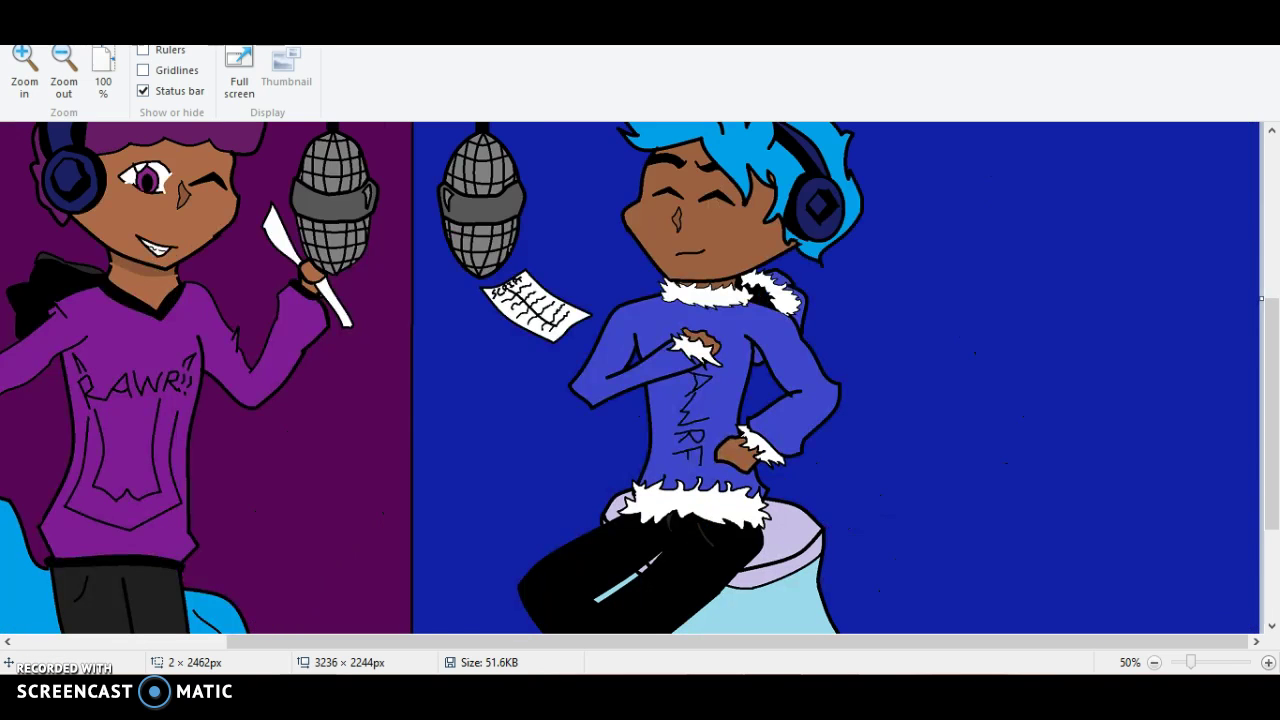
key(ctrl+Page_Down)
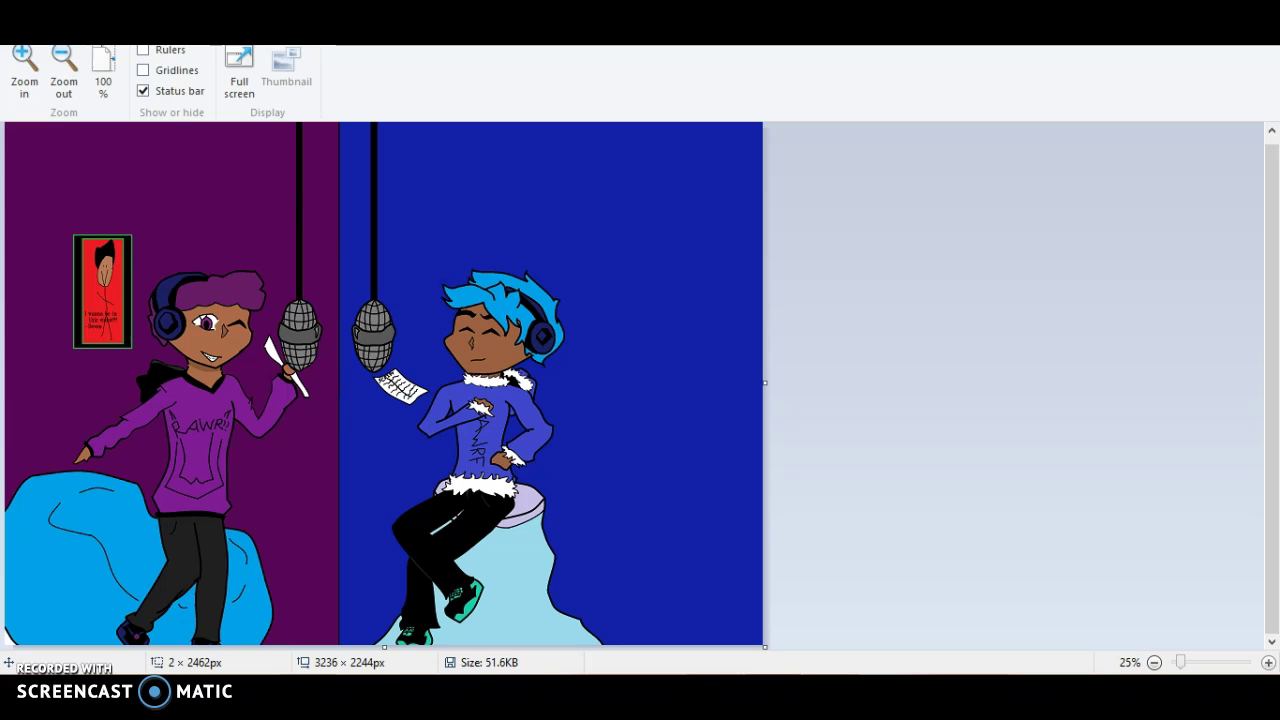